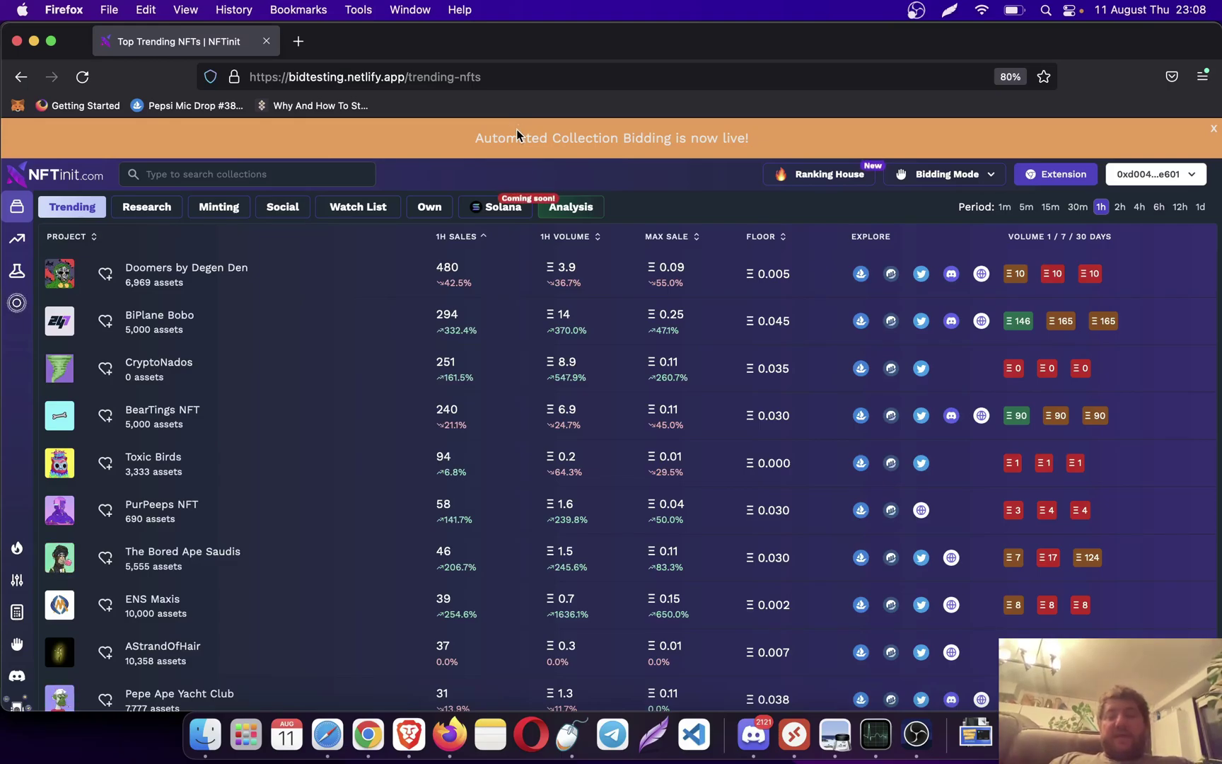
- Dismiss the Automated Collection Bidding announcement banner and show the Bidding Mode options
left_click_drag(517, 134, 718, 134)
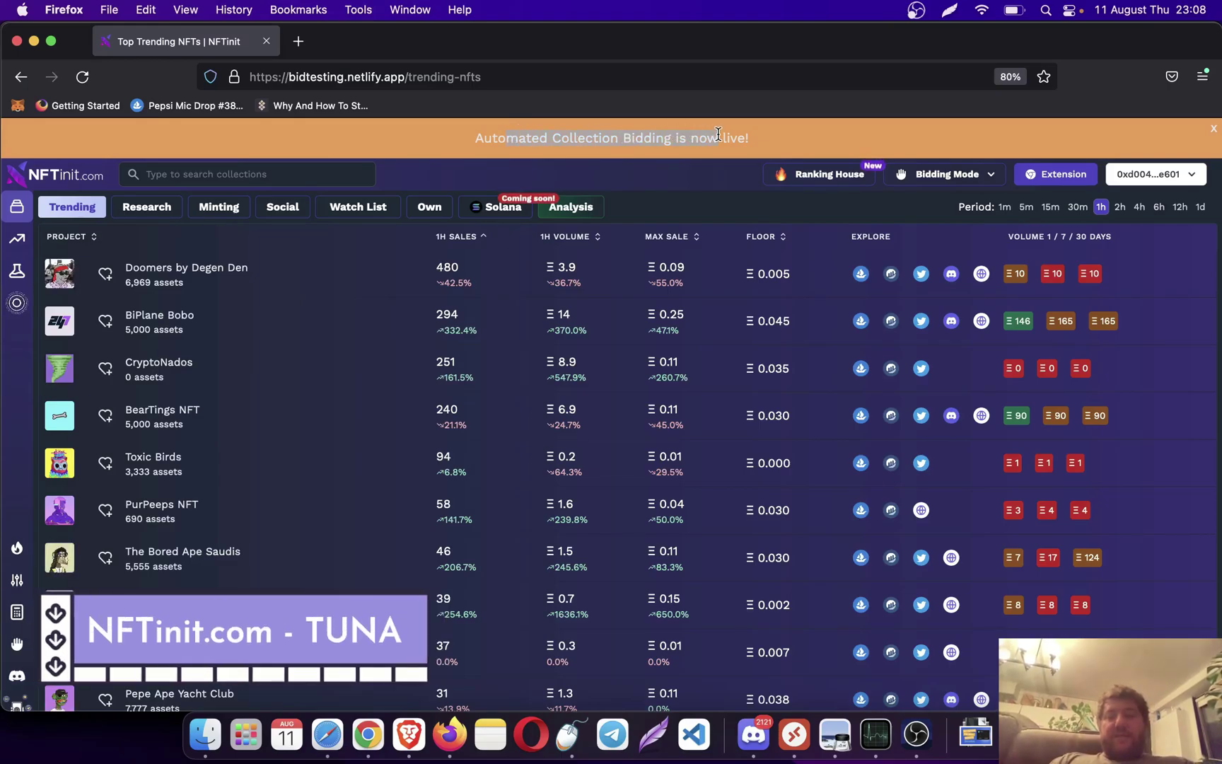
left_click(1213, 128)
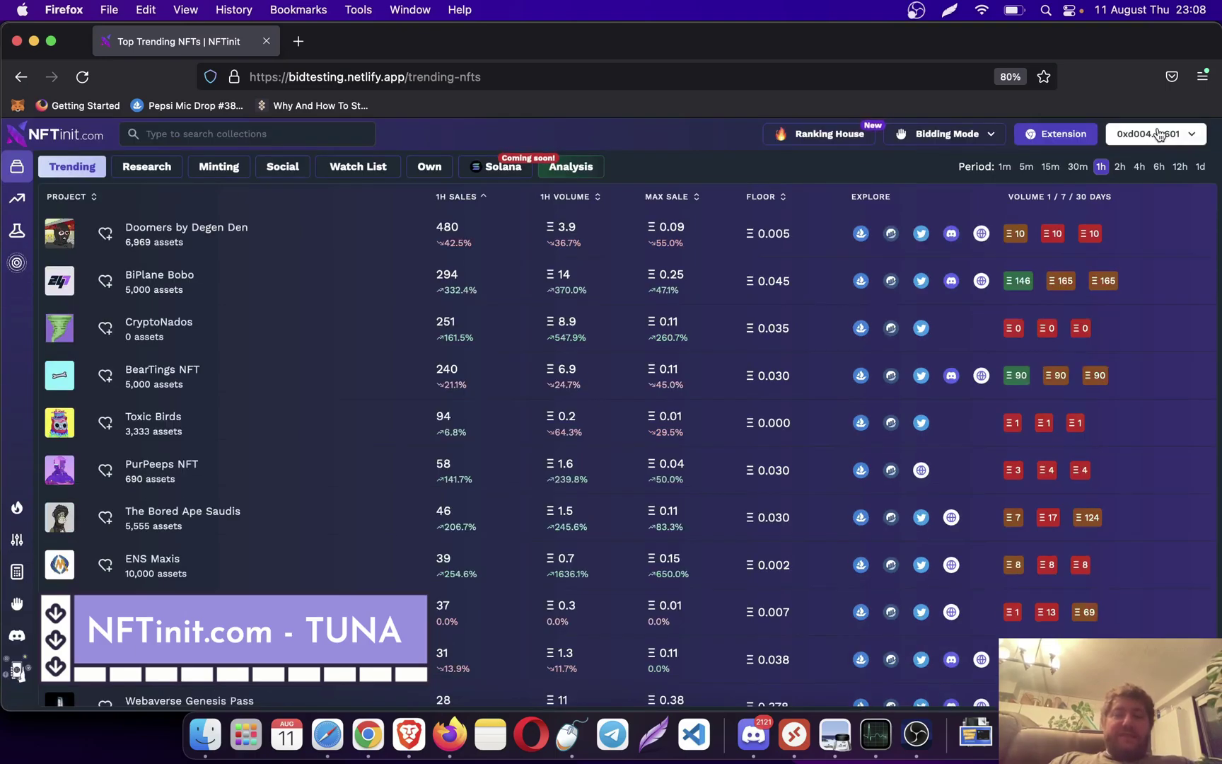
left_click(992, 135)
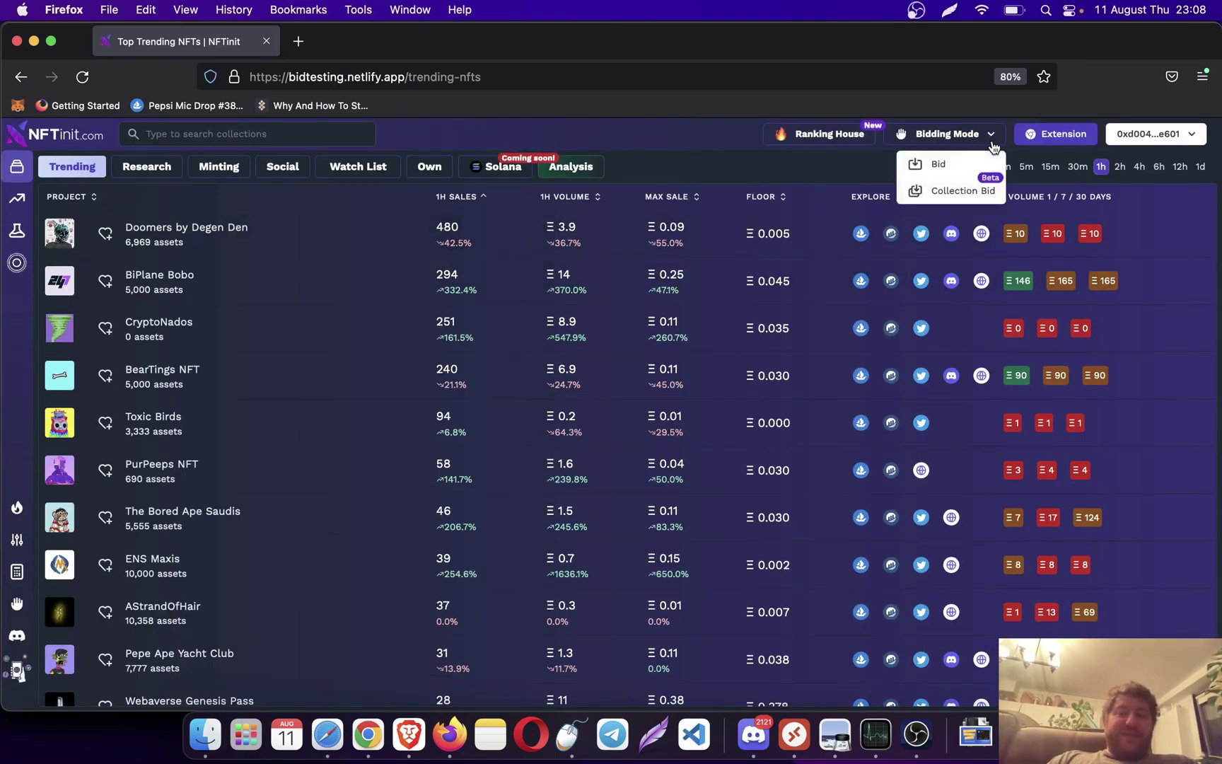
- Switch to Collection Bid mode and clear all previously queued collections from the list
left_click(940, 191)
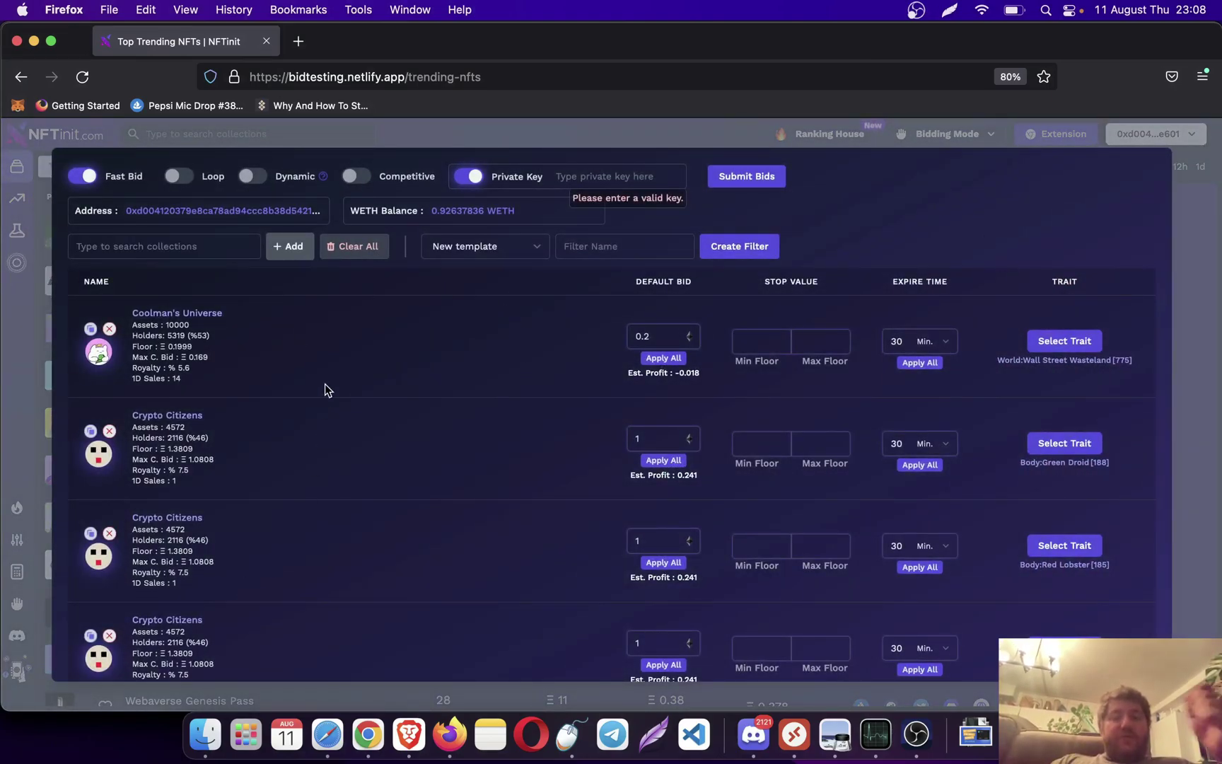
scroll(315, 426, "down", 2)
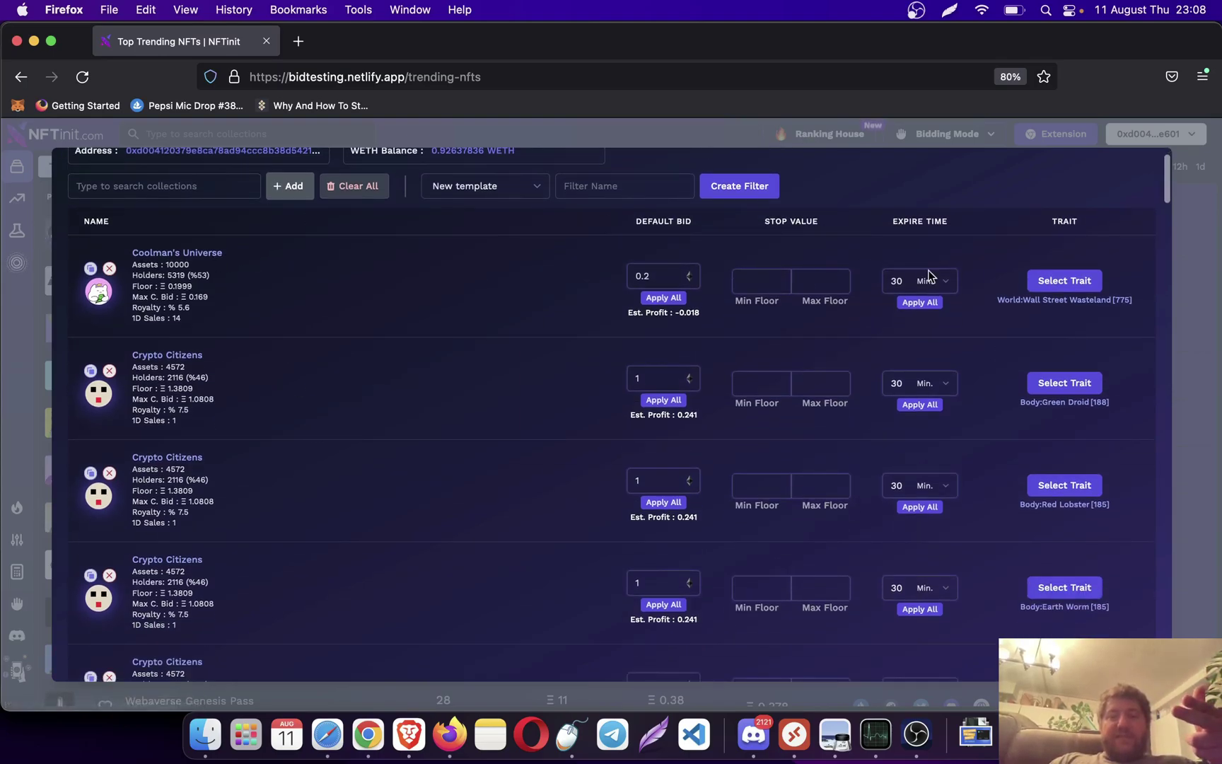
scroll(609, 372, "up", 2)
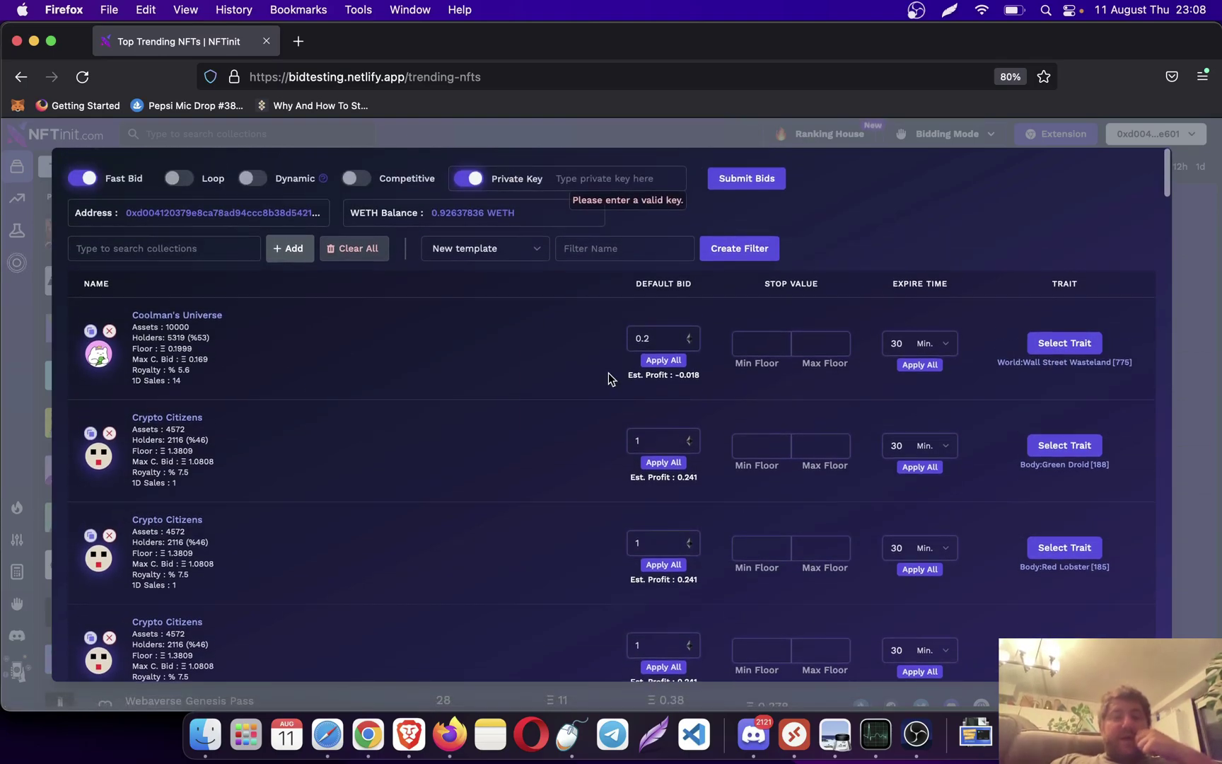
left_click(361, 247)
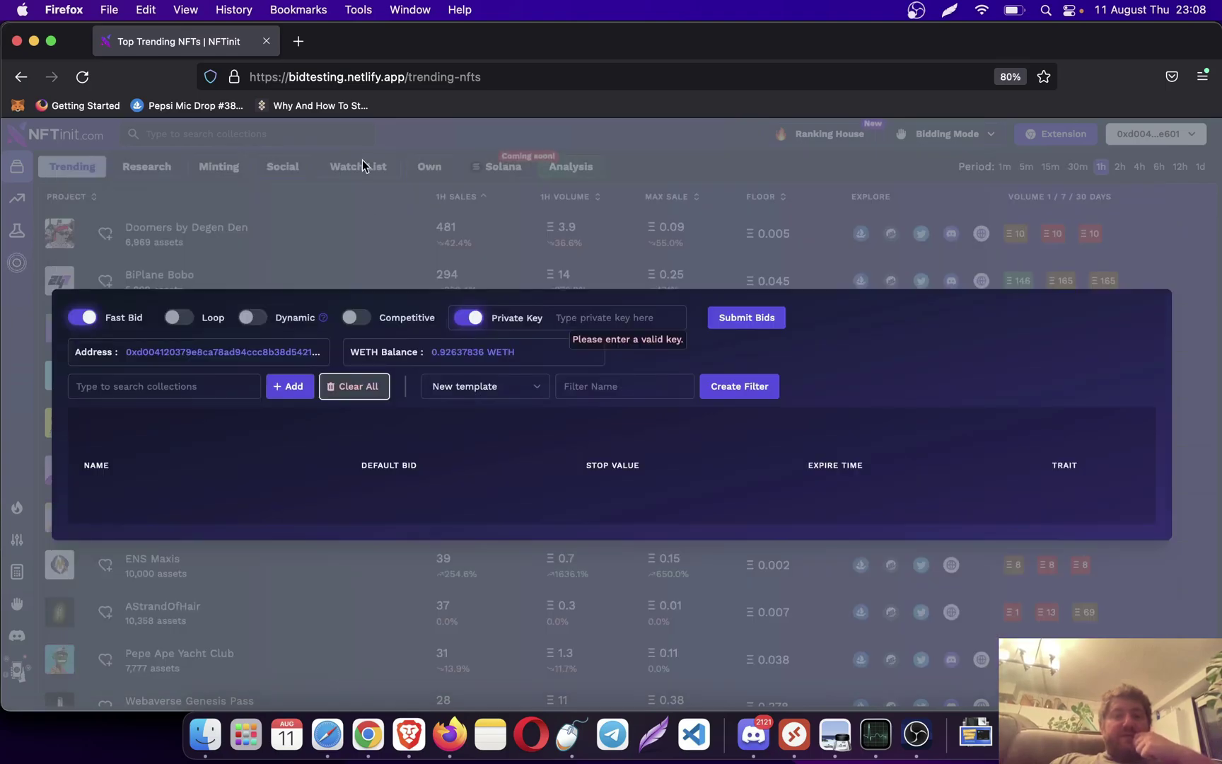
- Load nftinit.com in a new tab, open the BearTings NFT and Toxic Birds rankings, and view BearTings
left_click(297, 47)
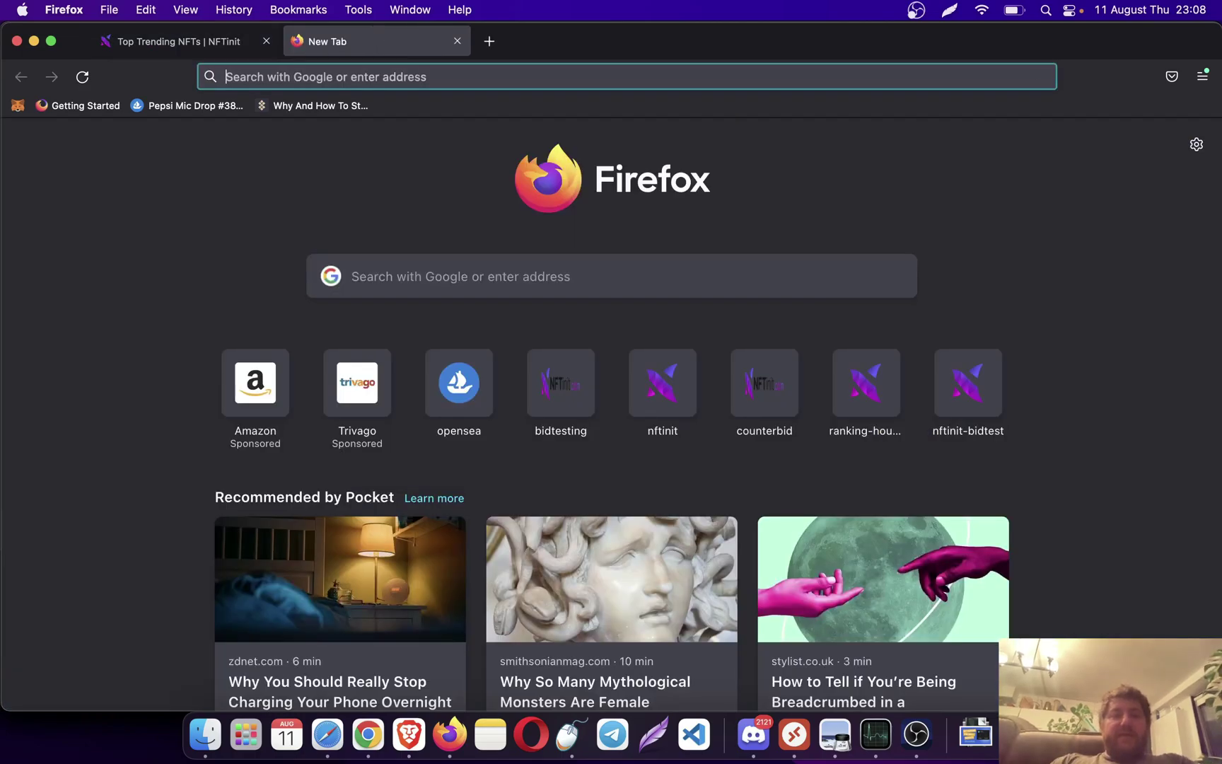
type("nftinit.com")
key("Return")
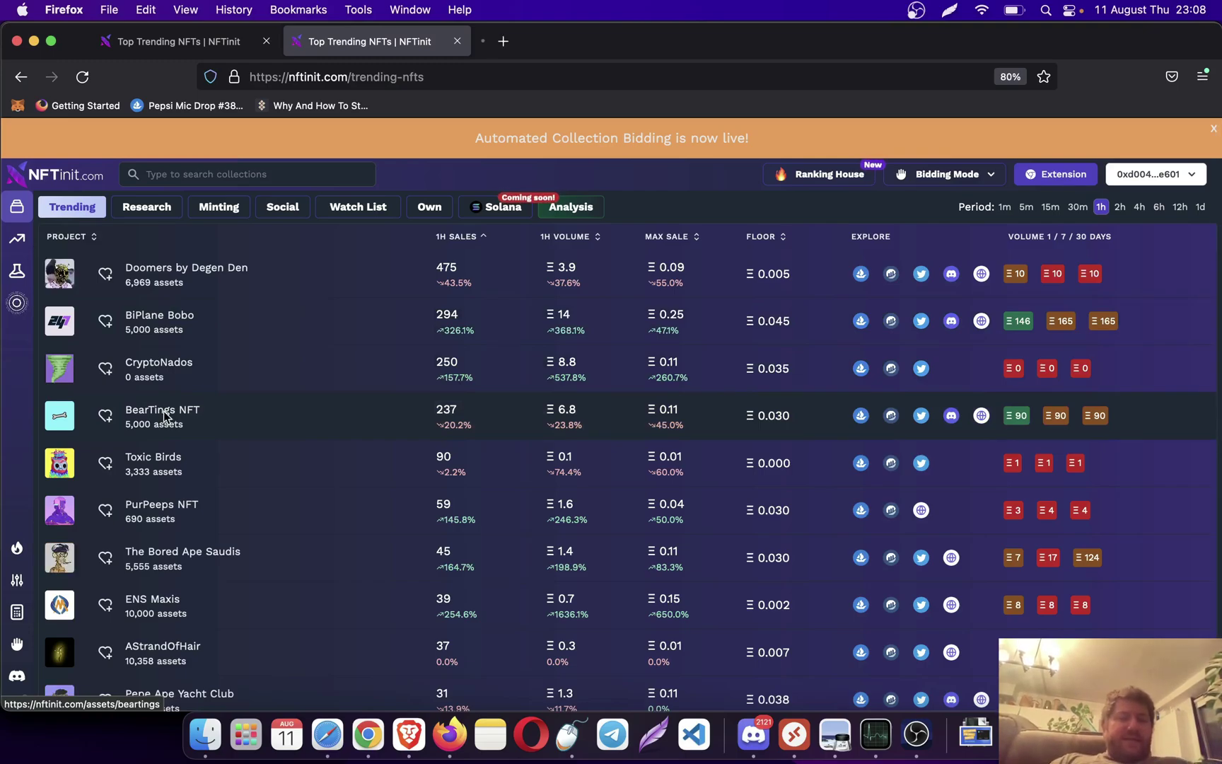
middle_click(165, 419)
middle_click(164, 467)
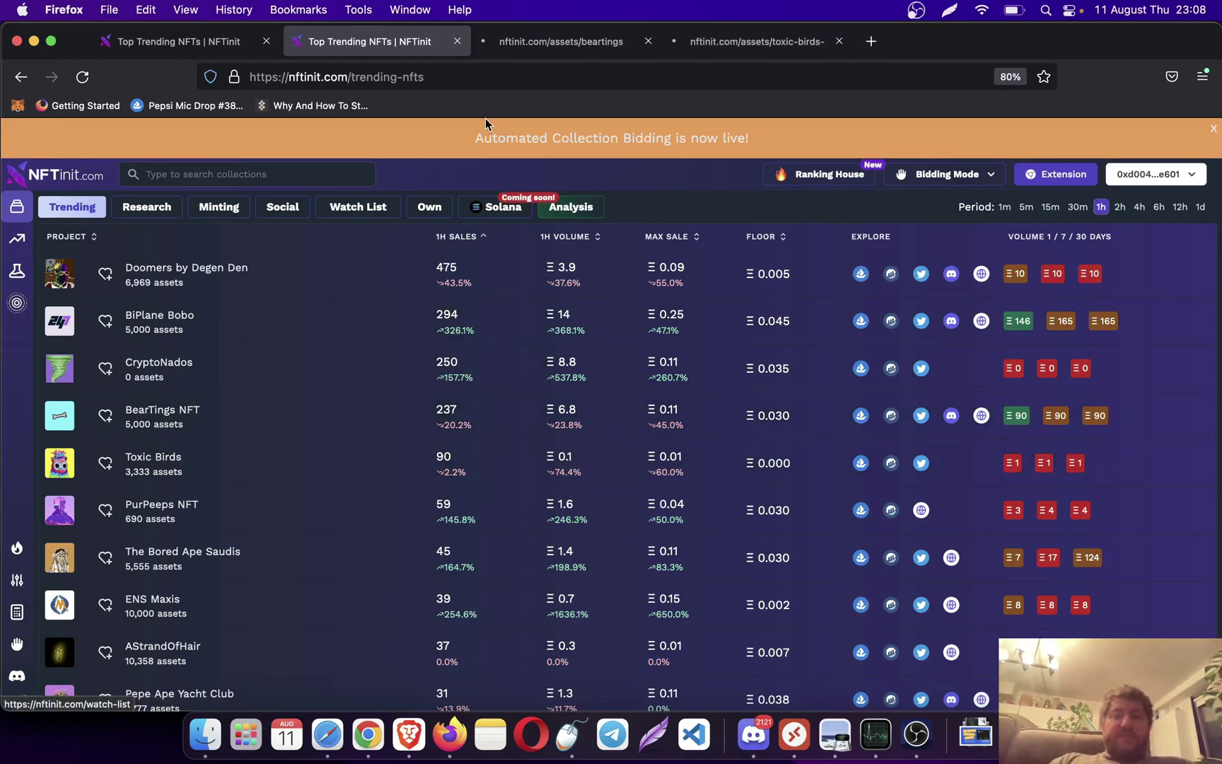
left_click(587, 45)
- Open the BearTings NFT and Toxic Birds collections on OpenSea from their ranking pages
left_click(226, 210)
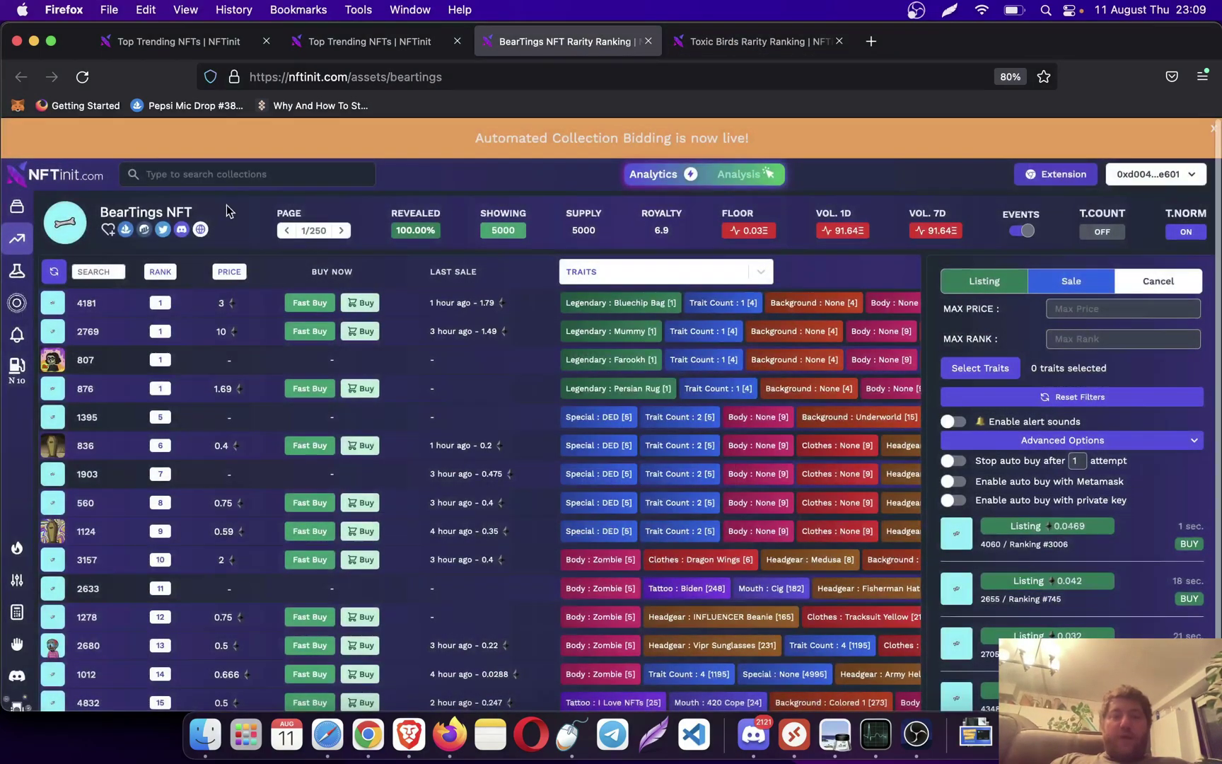
left_click(127, 232)
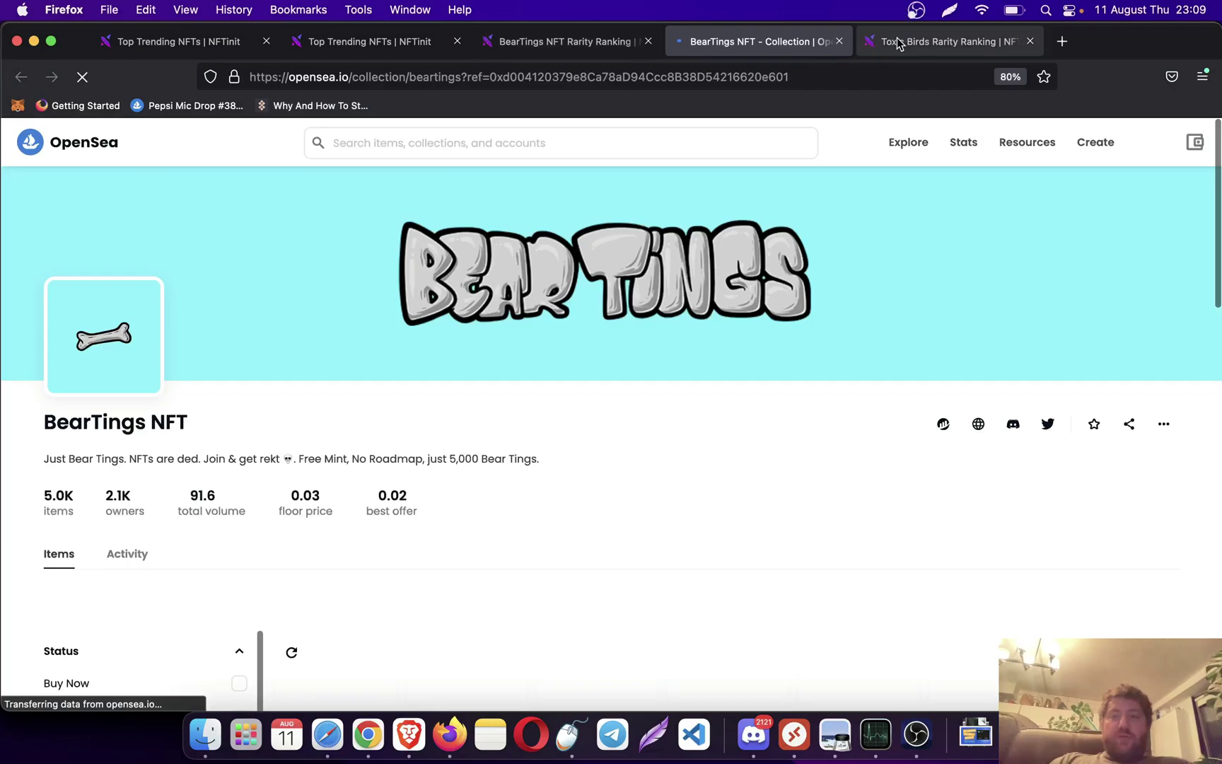
left_click(920, 41)
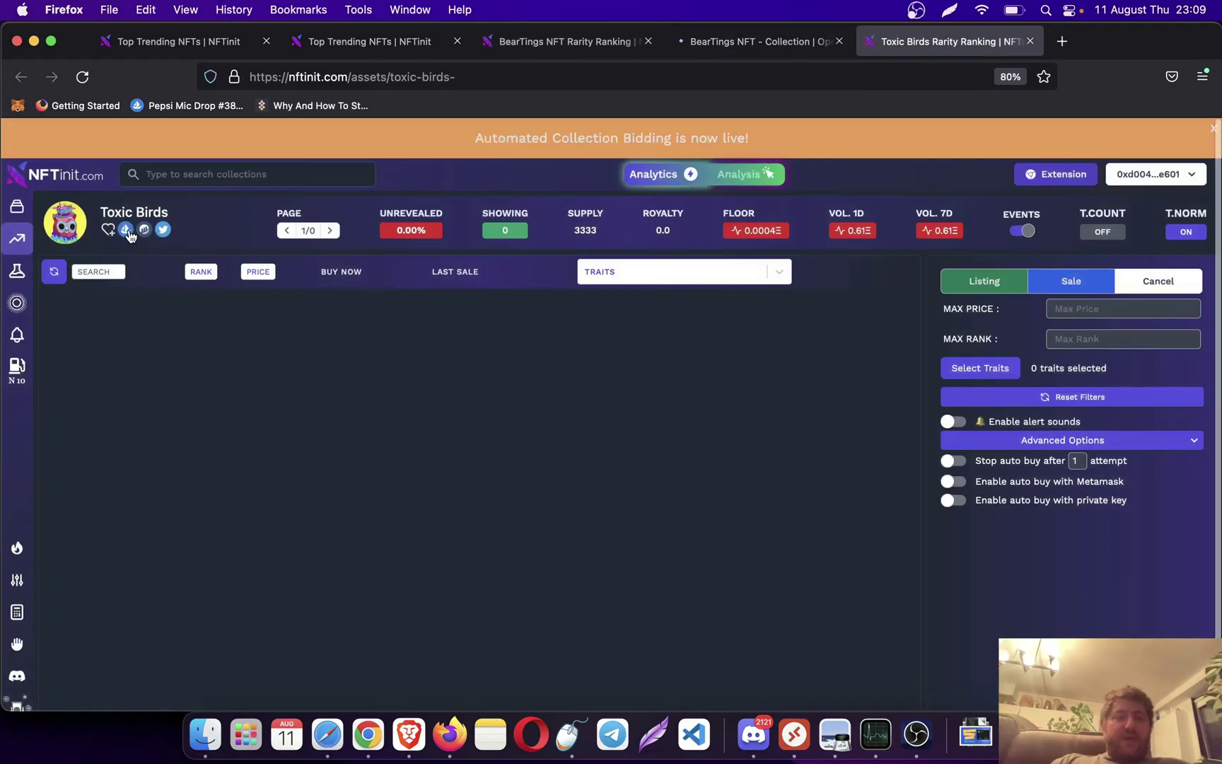
left_click(125, 229)
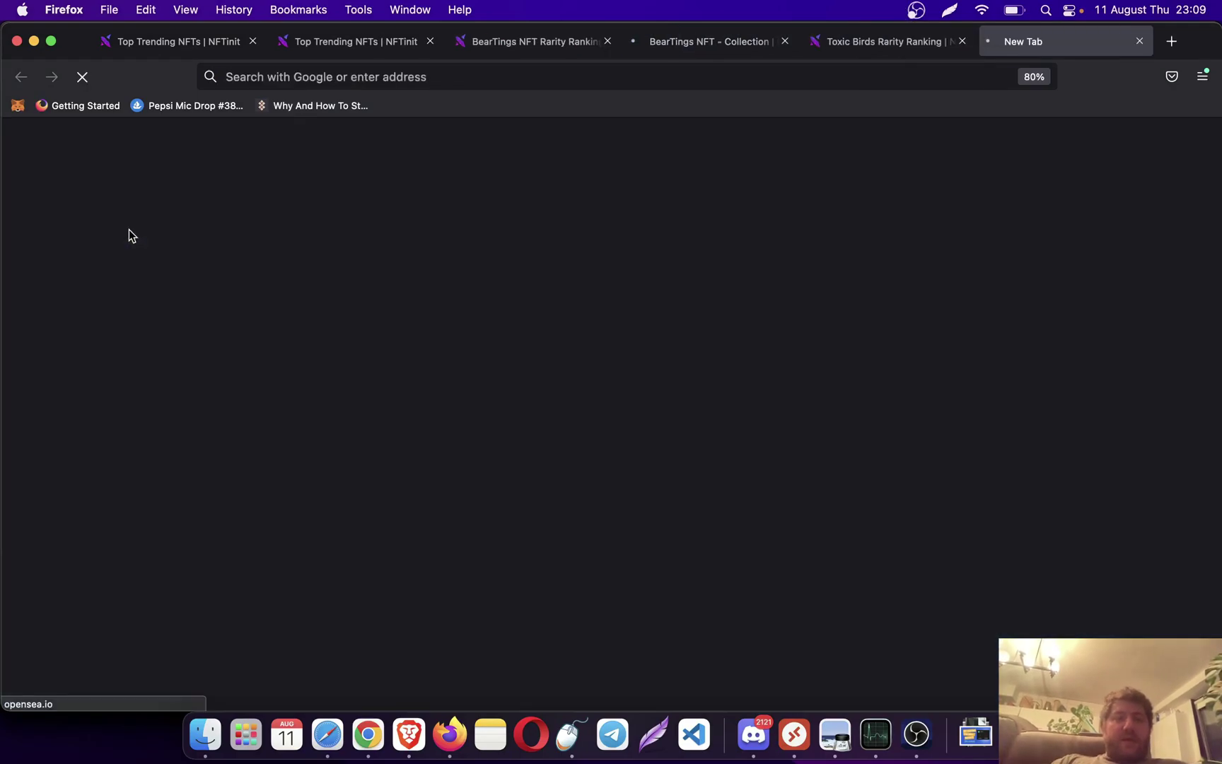
left_click(729, 44)
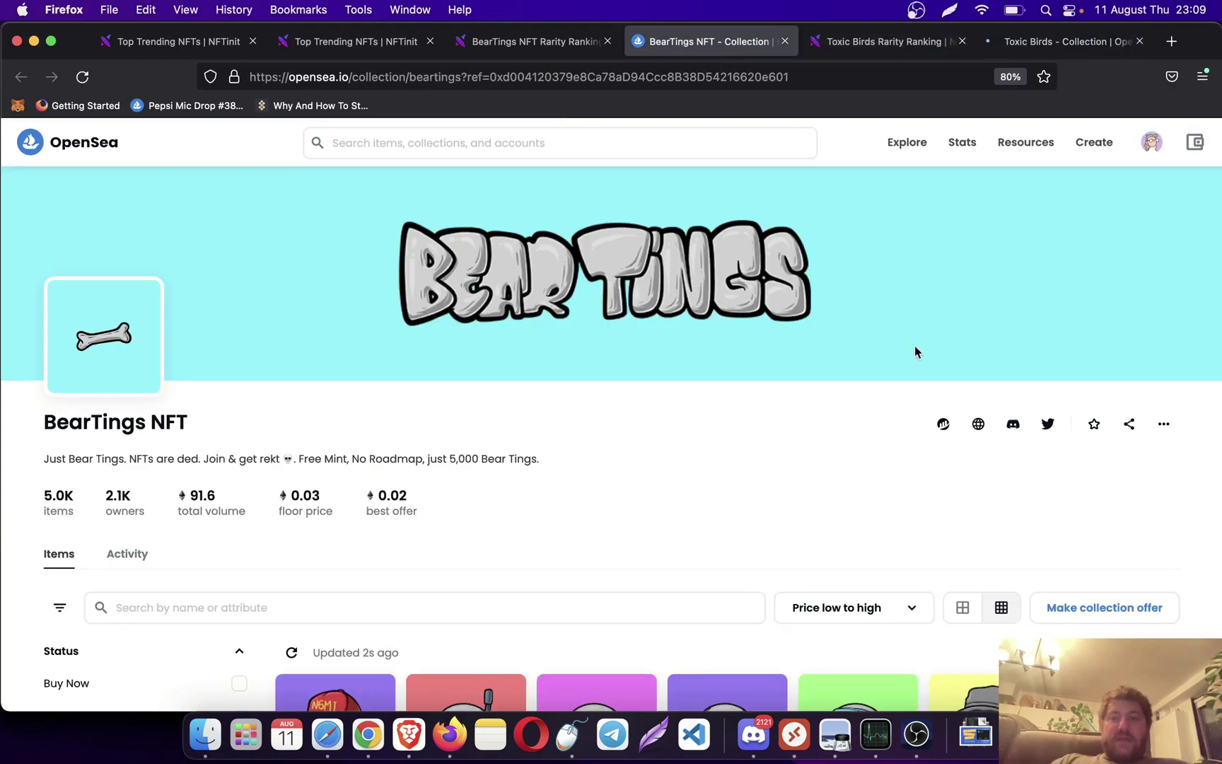
- Start collection offers for BearTings NFT and Toxic Birds, acknowledging each unreviewed-collection warning
left_click(1083, 612)
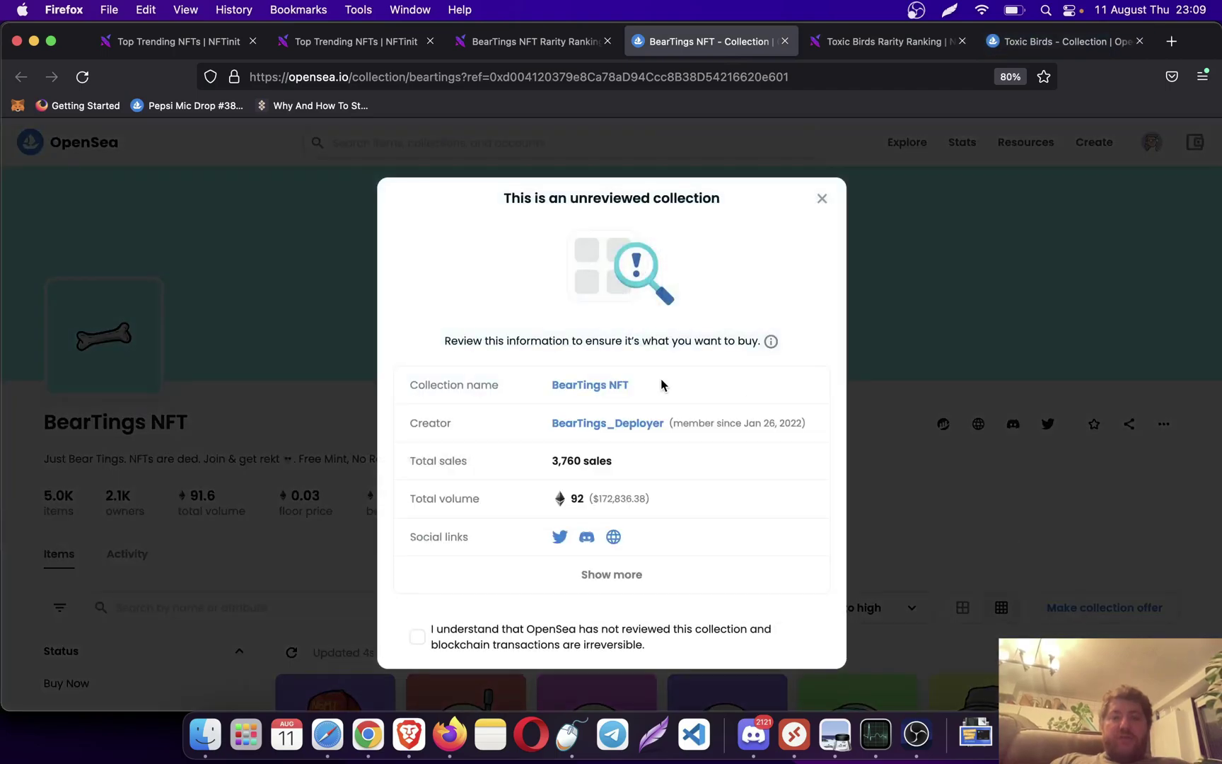
left_click(417, 637)
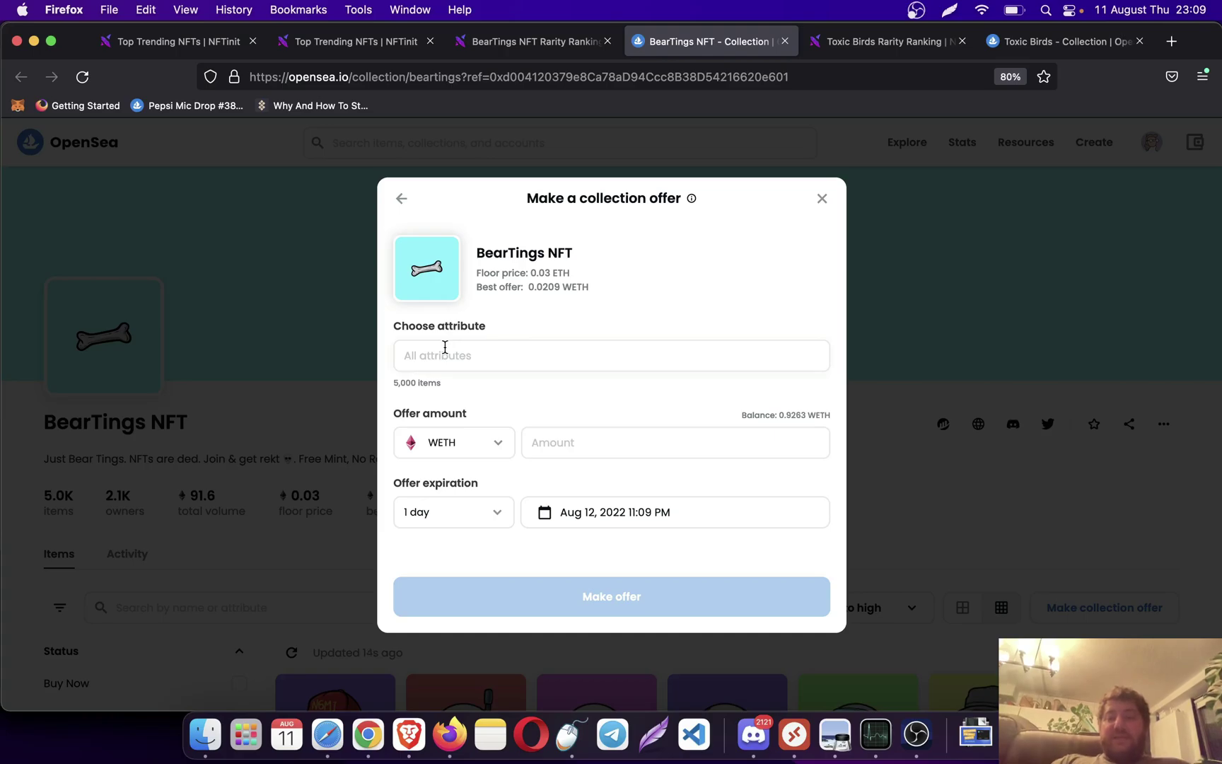
left_click(1061, 41)
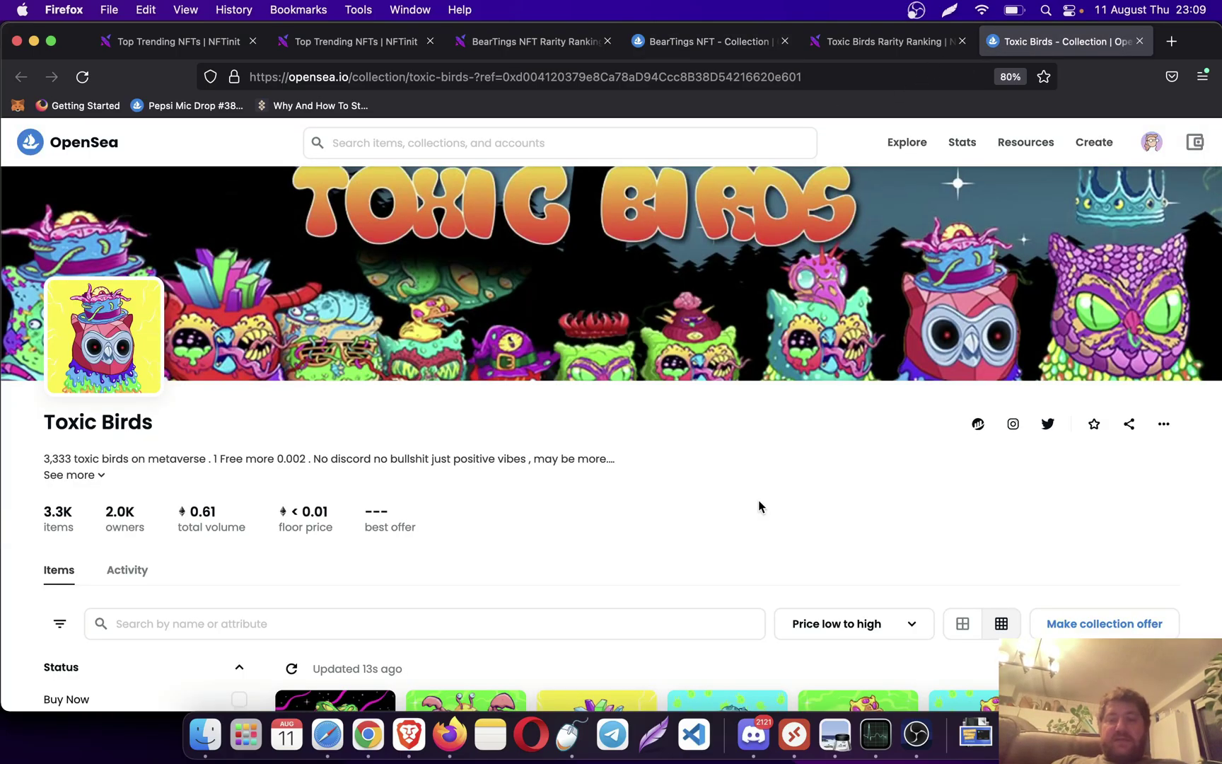
scroll(761, 503, "down", 3)
left_click(1060, 472)
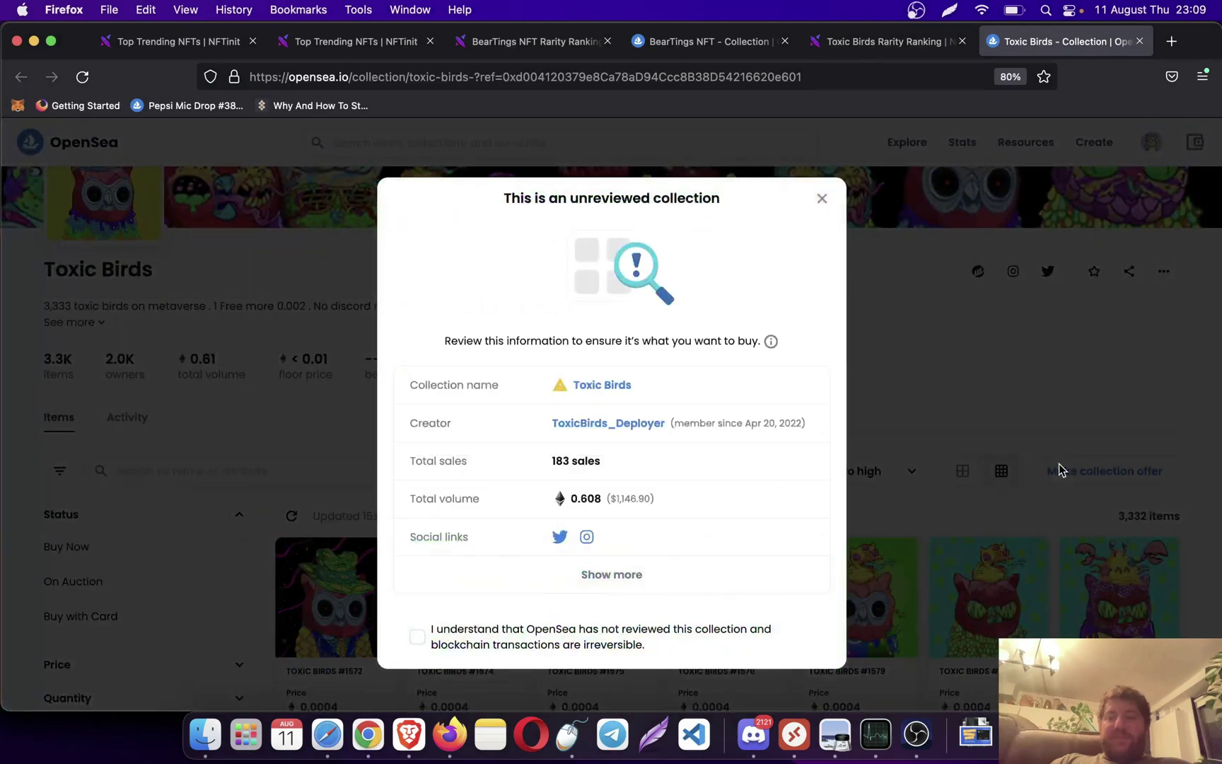
left_click(415, 640)
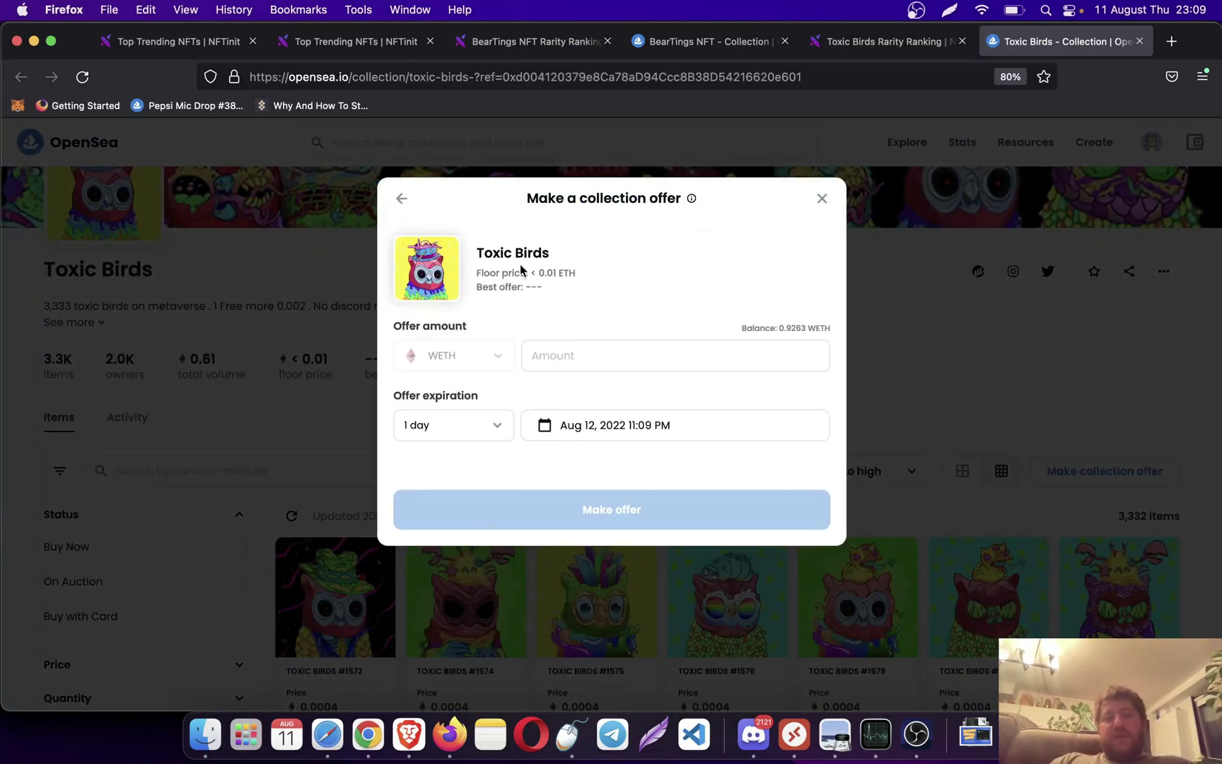
left_click(709, 48)
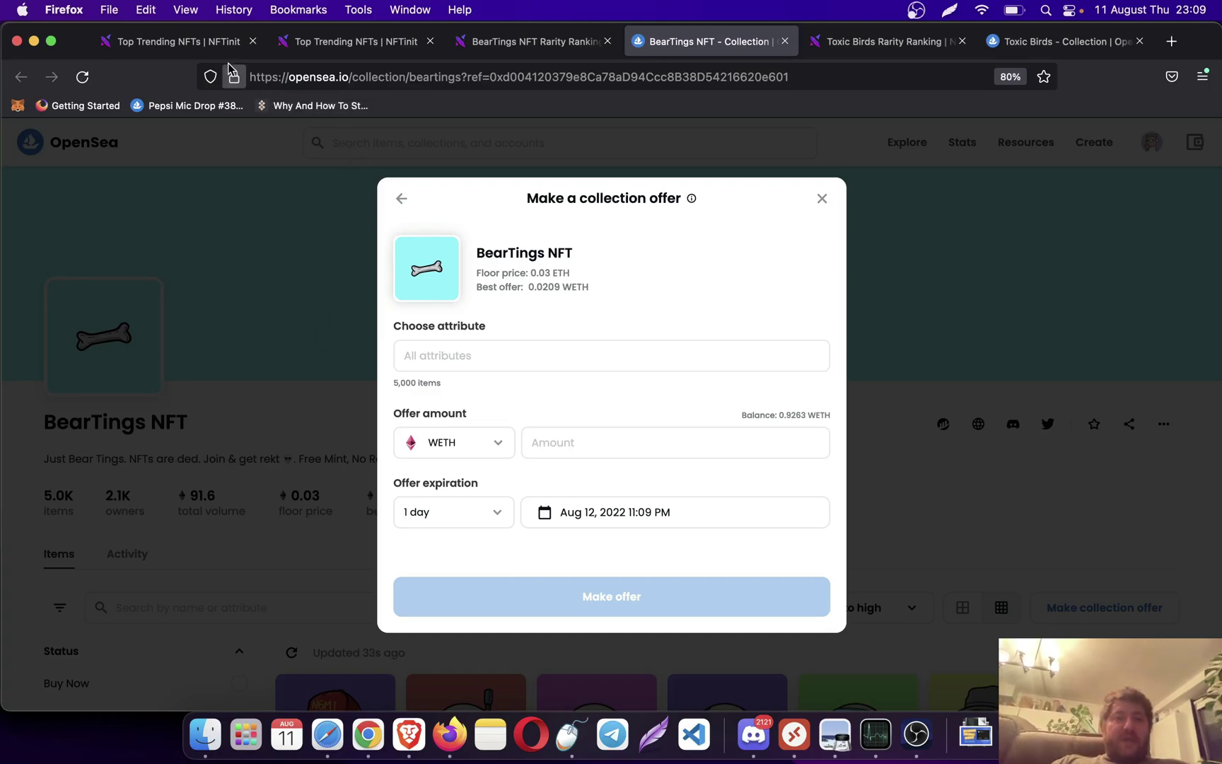
left_click(345, 48)
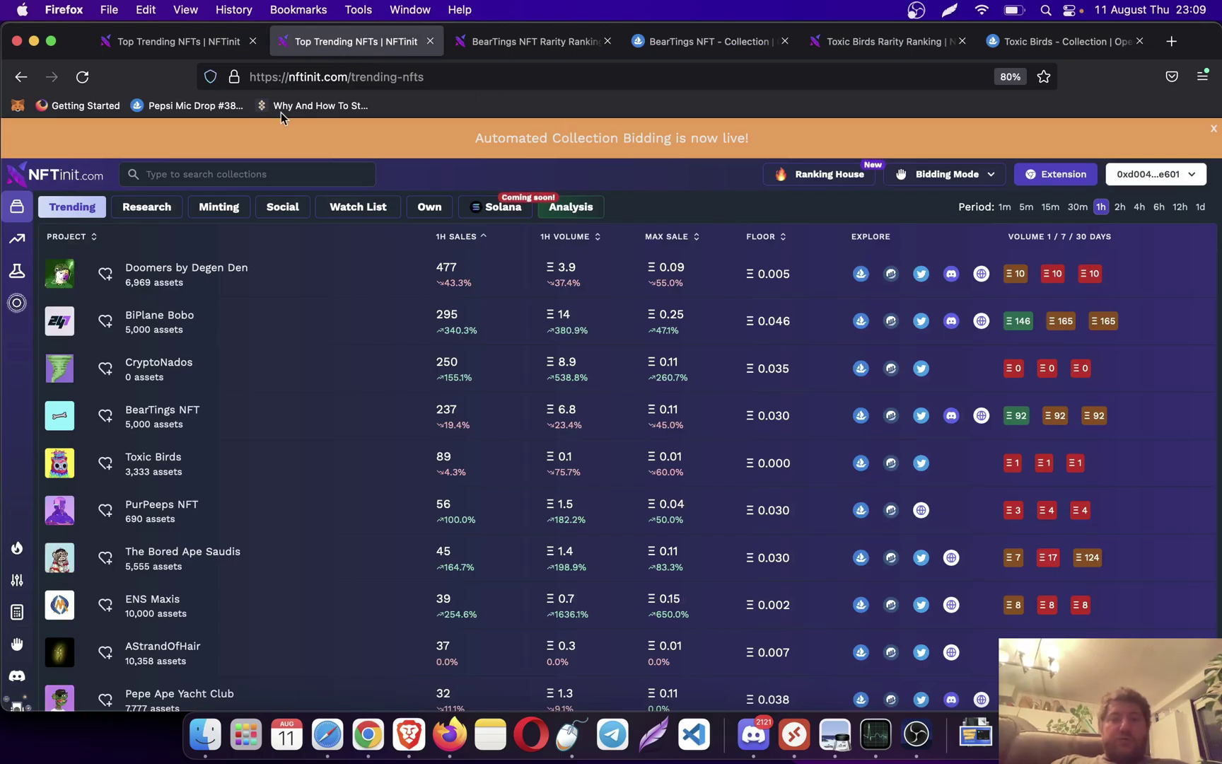
- Search 'beart' in the bidding panel and pick BearTings NFT as the collection
left_click(176, 41)
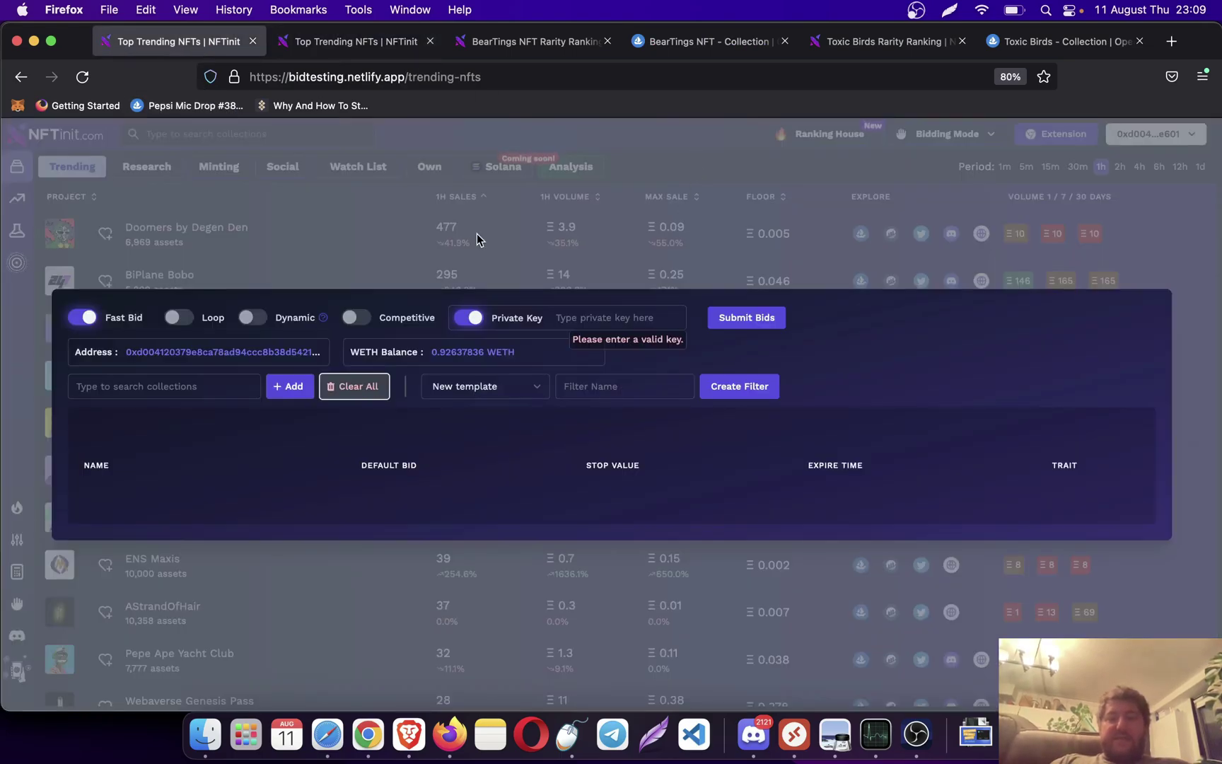
left_click(212, 386)
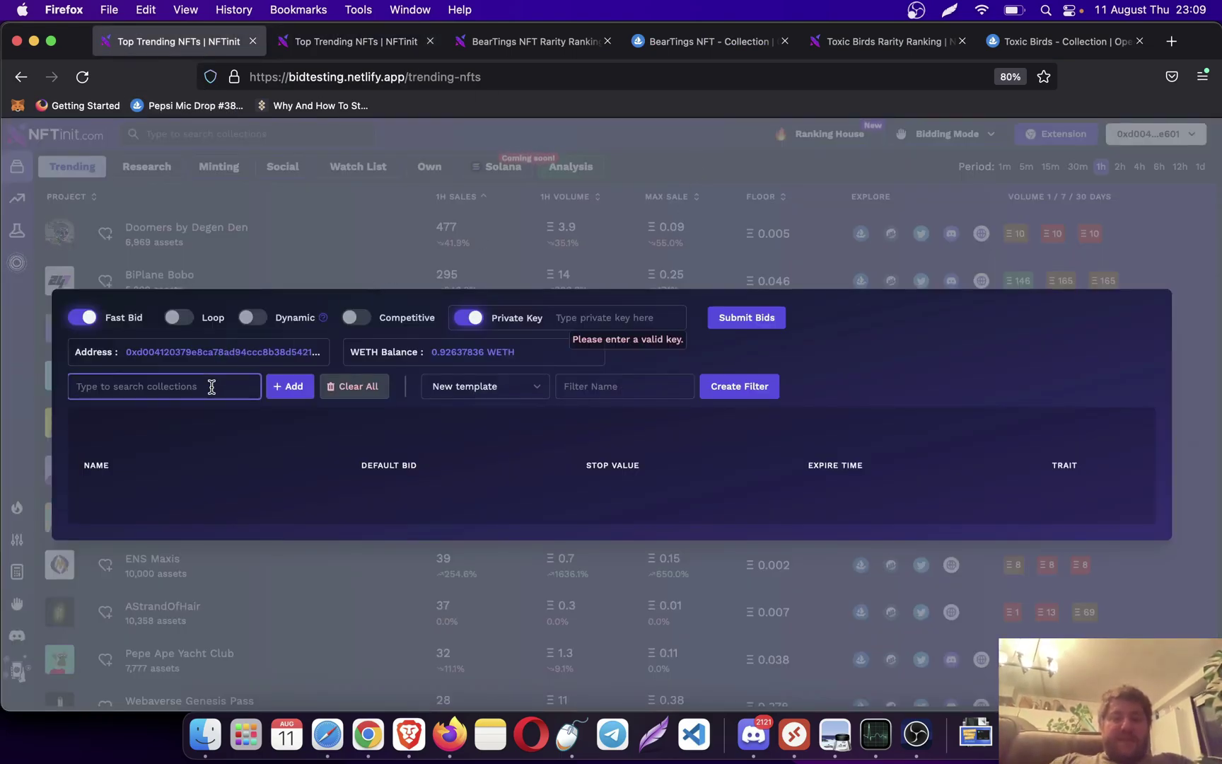
type("beart")
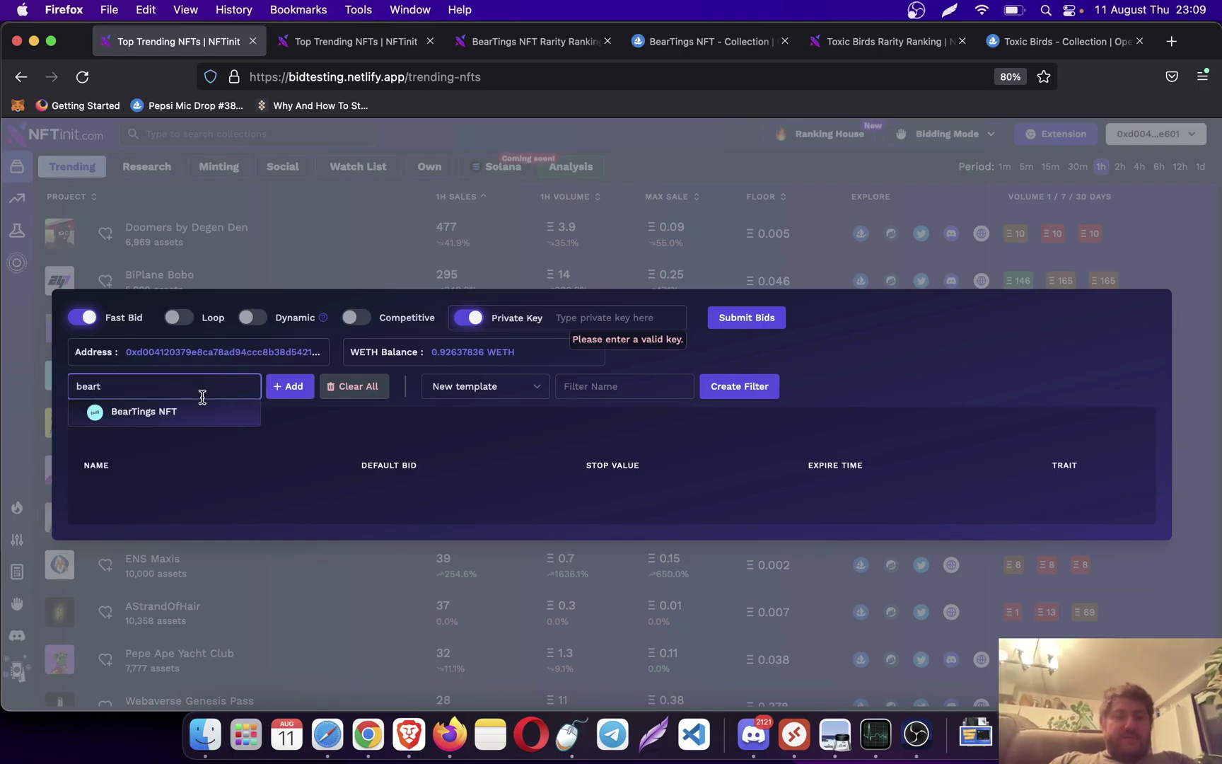
left_click(187, 416)
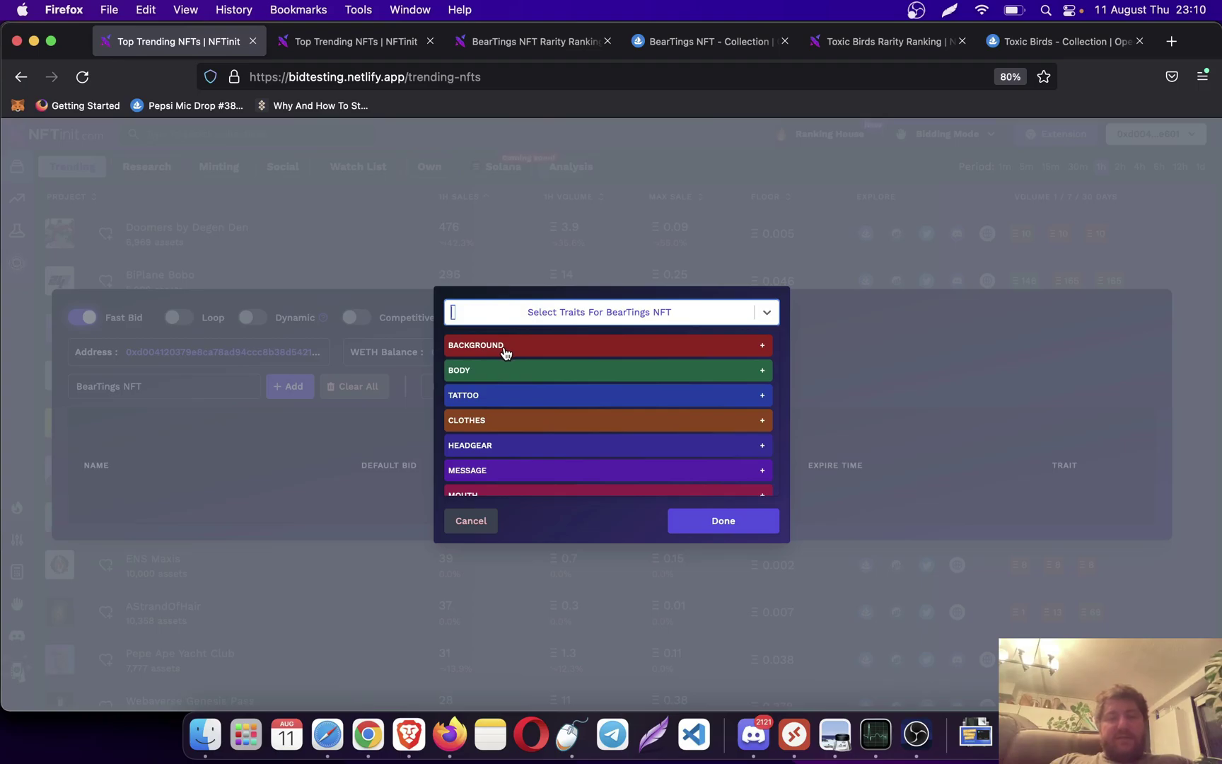
- Bring up the BearTings NFT Rarity Ranking tab with its live listings and sales feed
left_click(515, 56)
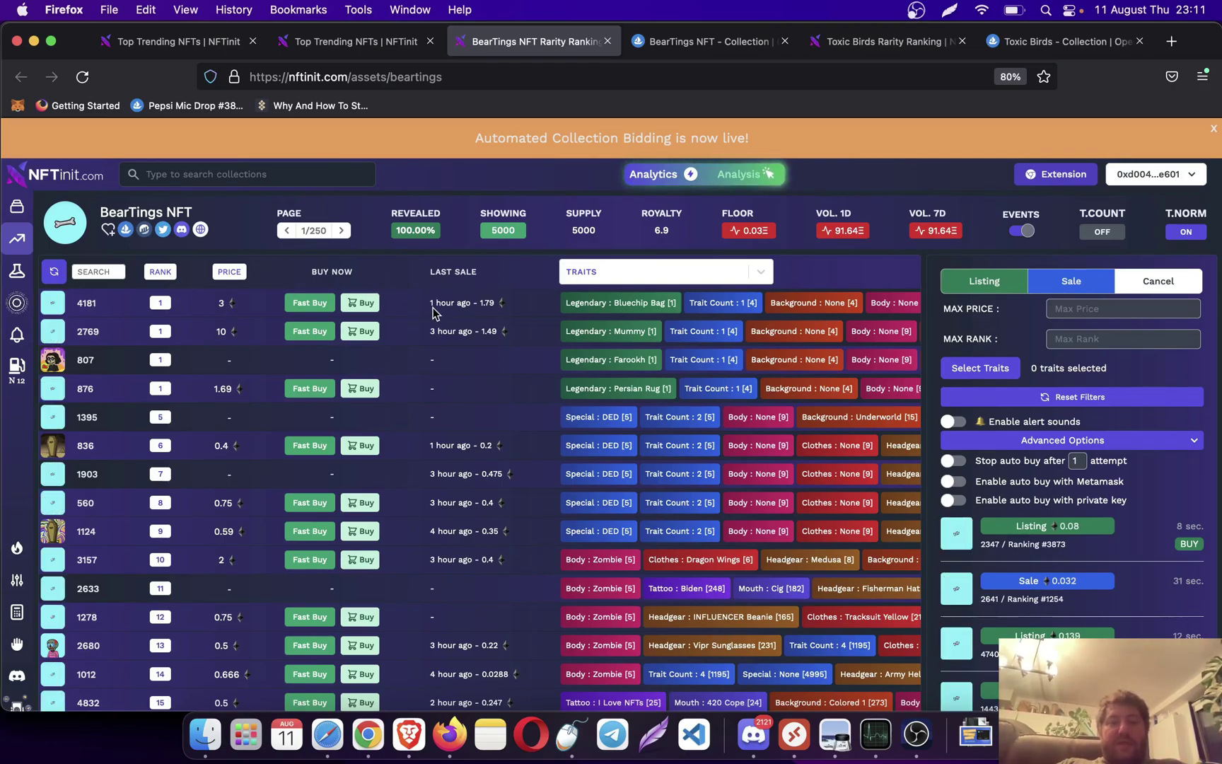
- Filter the BearTings ranking by the 'Special : DED [5]' trait tag
left_click(604, 418)
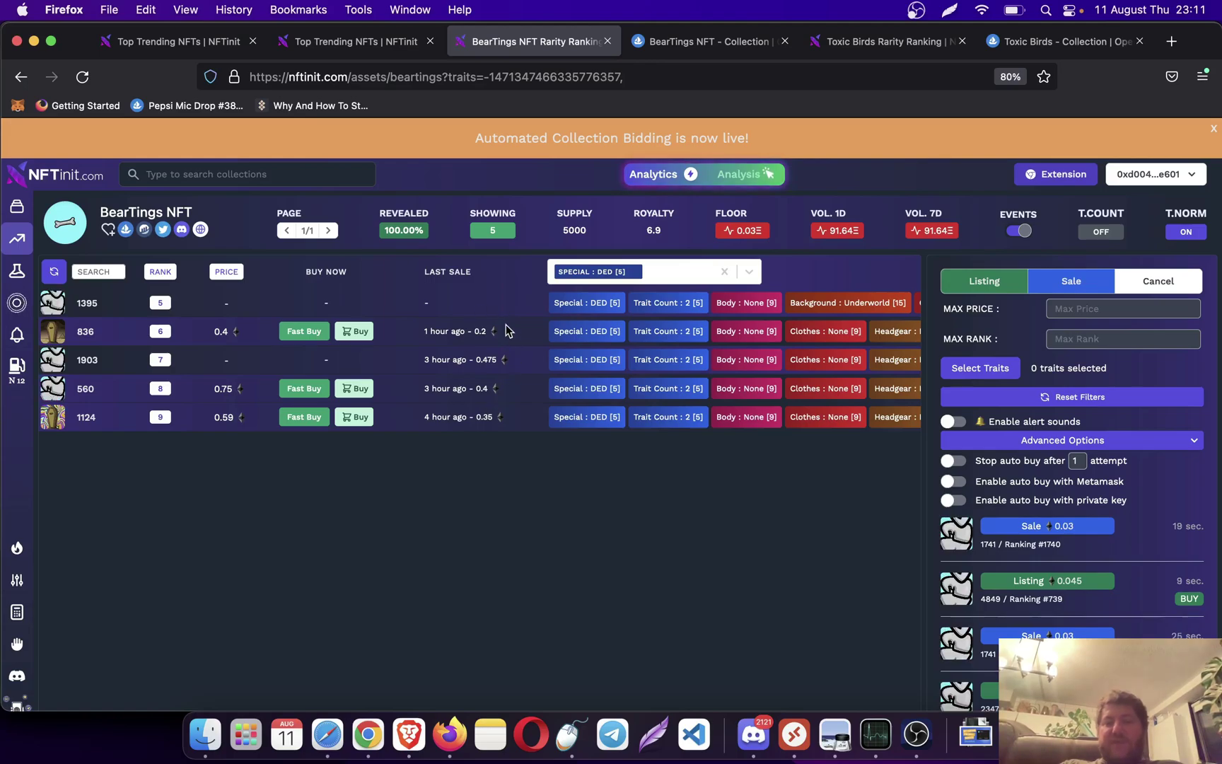
- On OpenSea's BearTings collection, filter to Medusa headgear and sort by Recently sold
left_click(140, 235, "super")
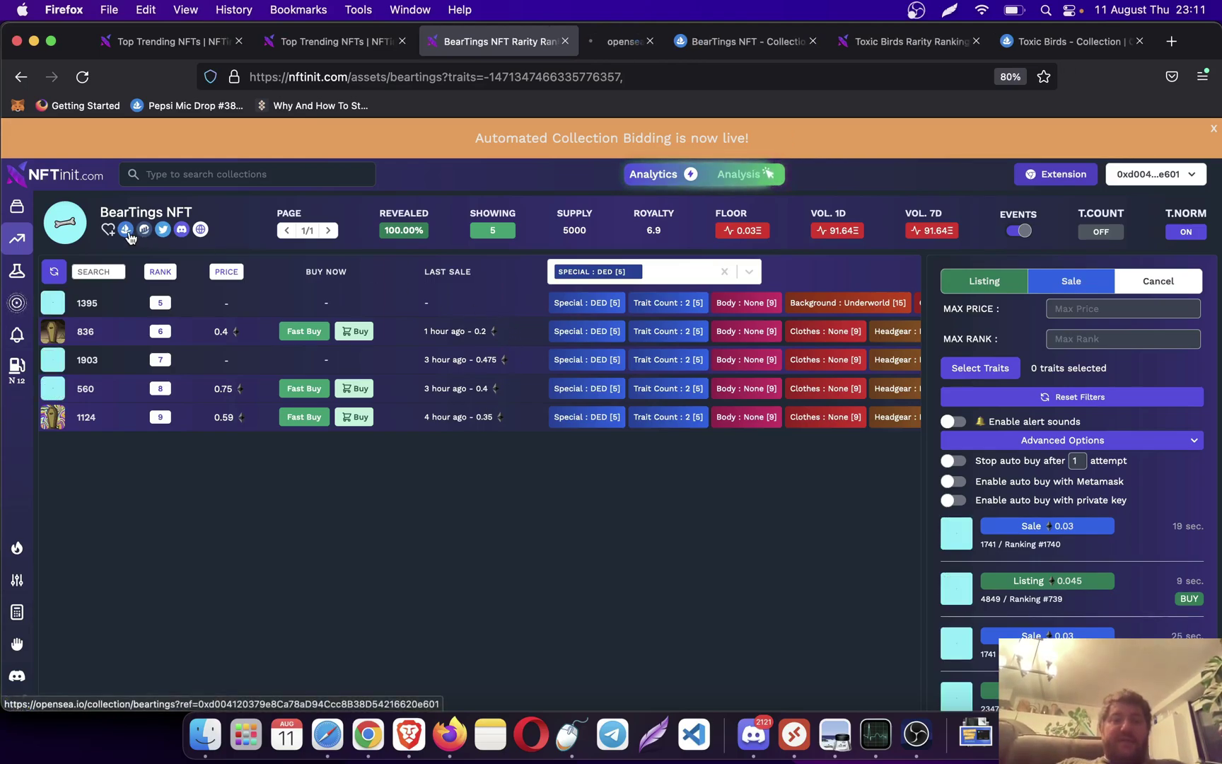
left_click(616, 55)
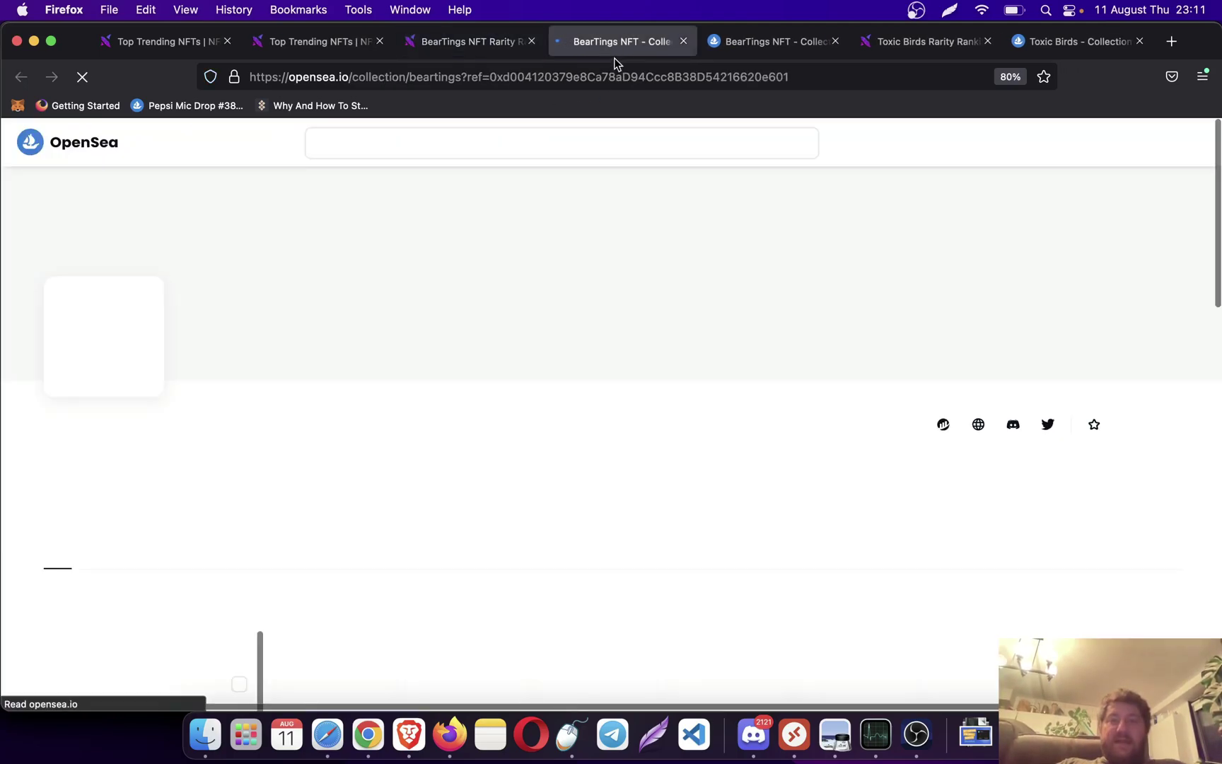
scroll(413, 508, "down", 10)
scroll(412, 508, "down", 2)
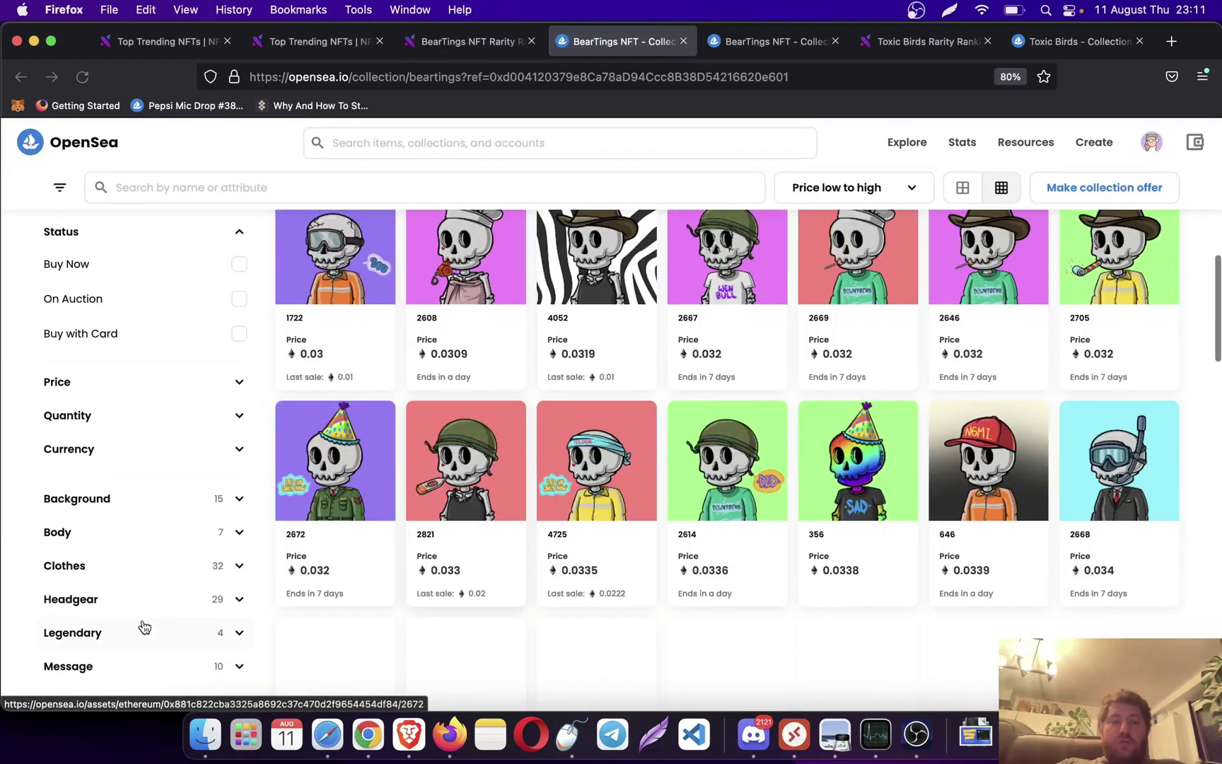
scroll(142, 625, "down", 2)
left_click(240, 529)
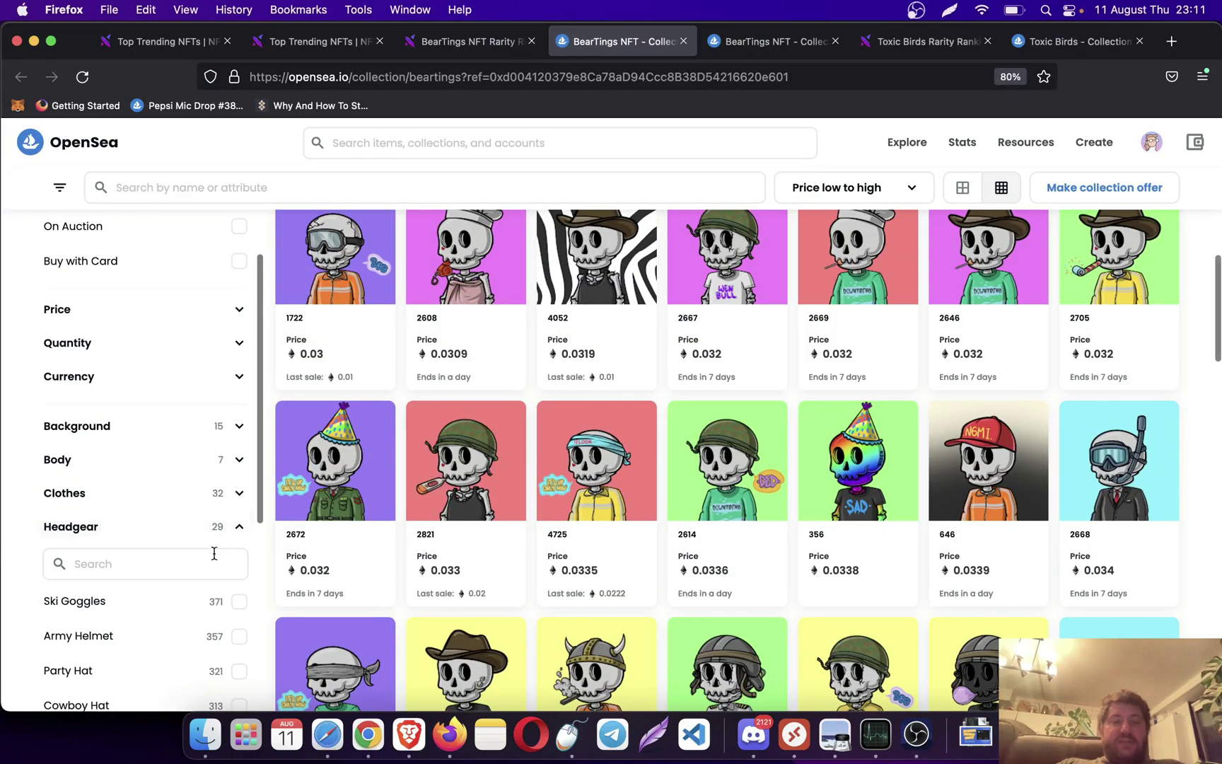
scroll(220, 643, "down", 15)
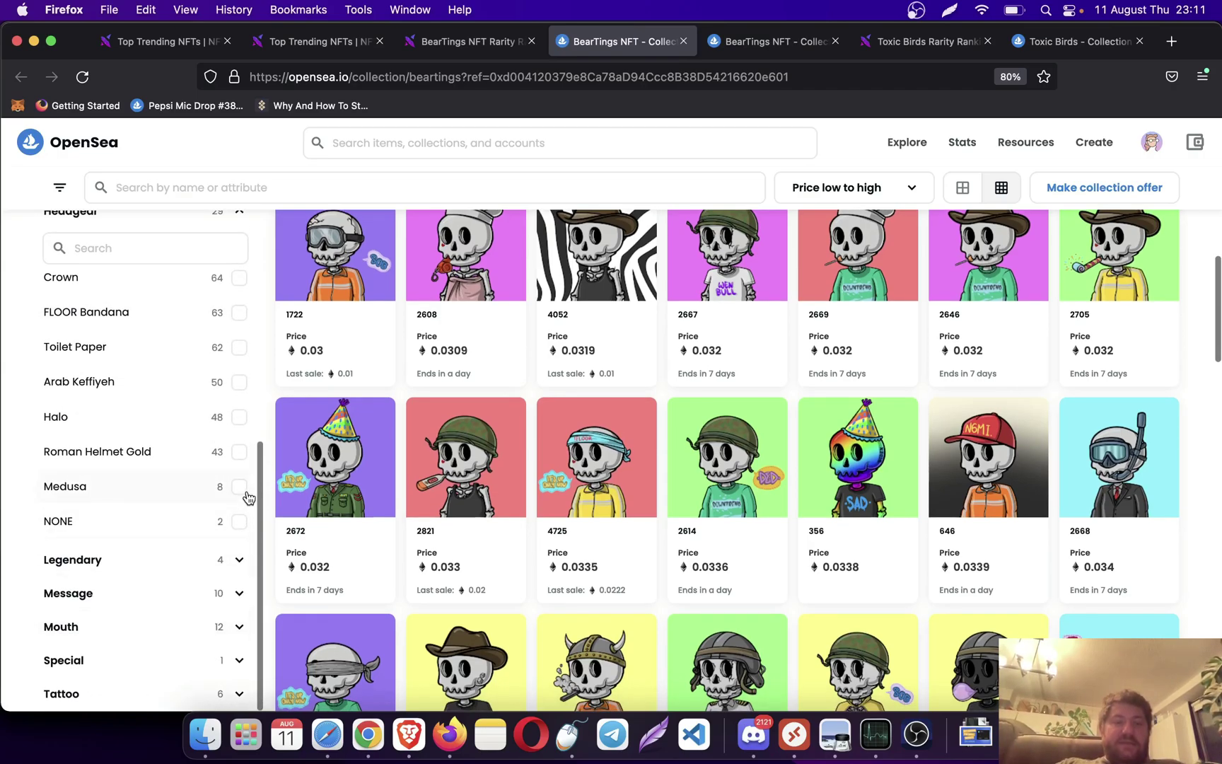
left_click(240, 488)
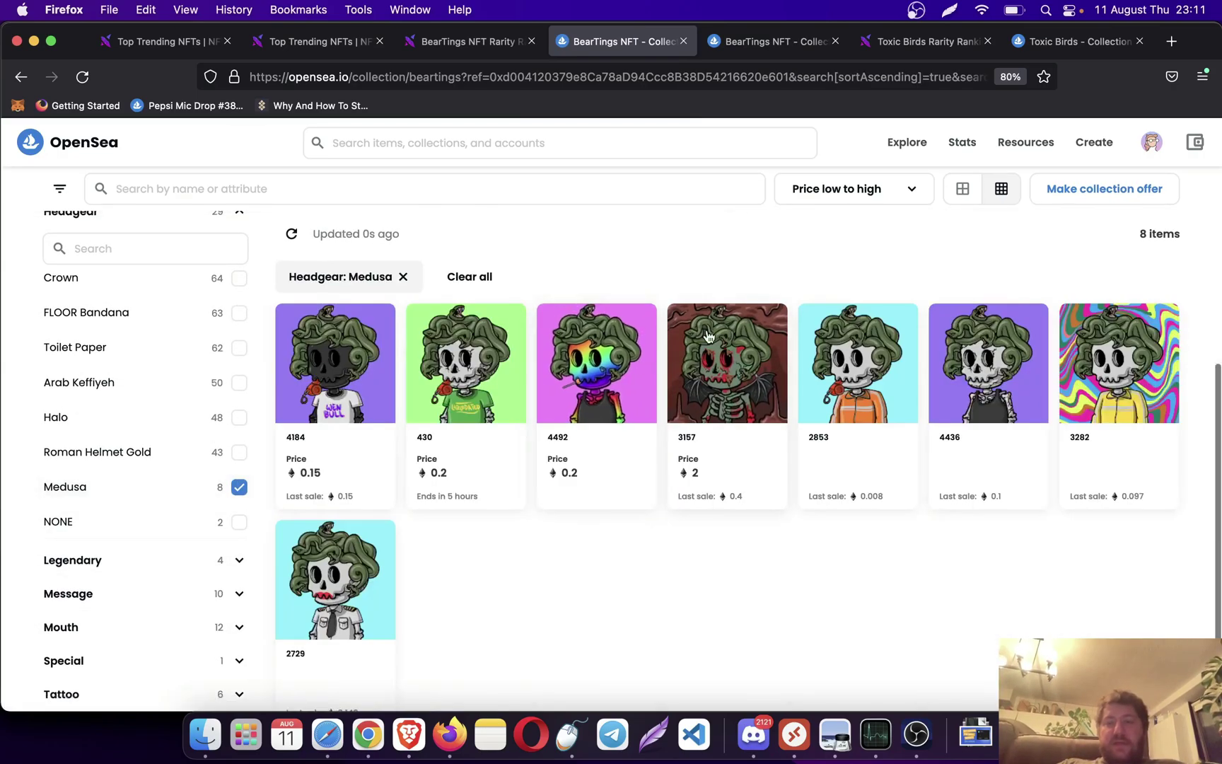
left_click(917, 191)
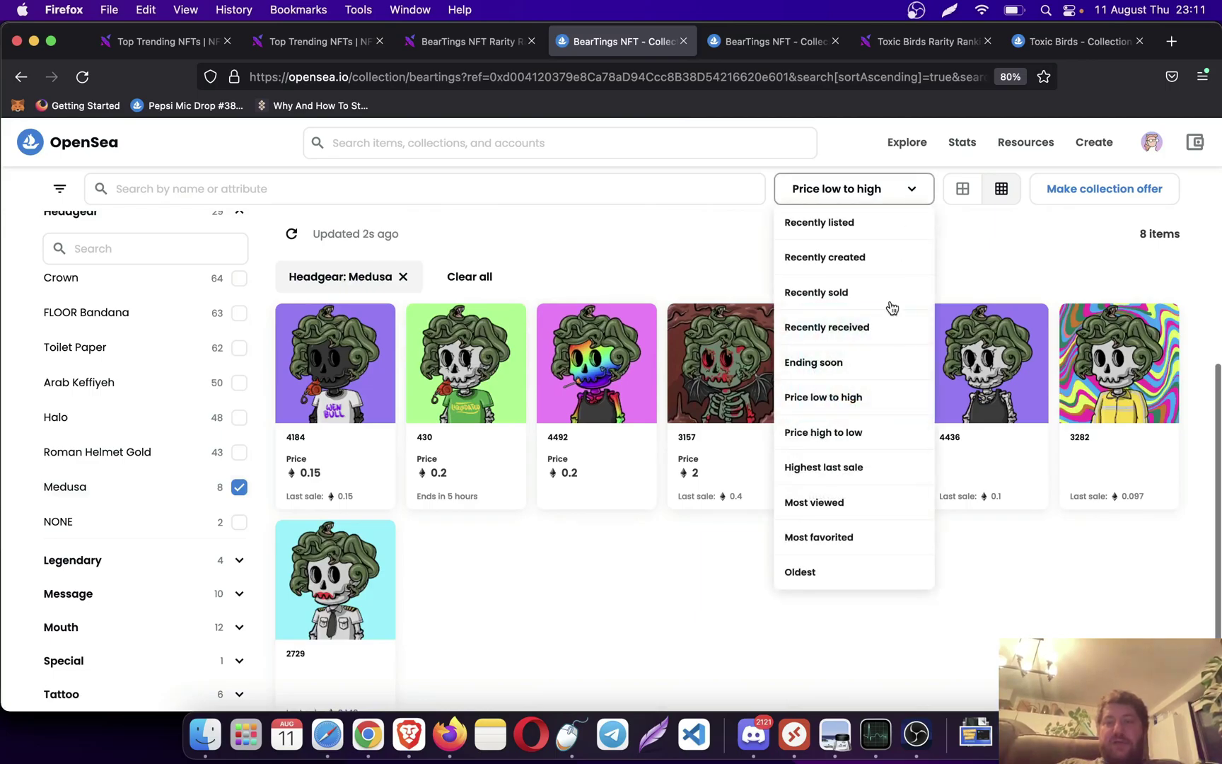
left_click(846, 302)
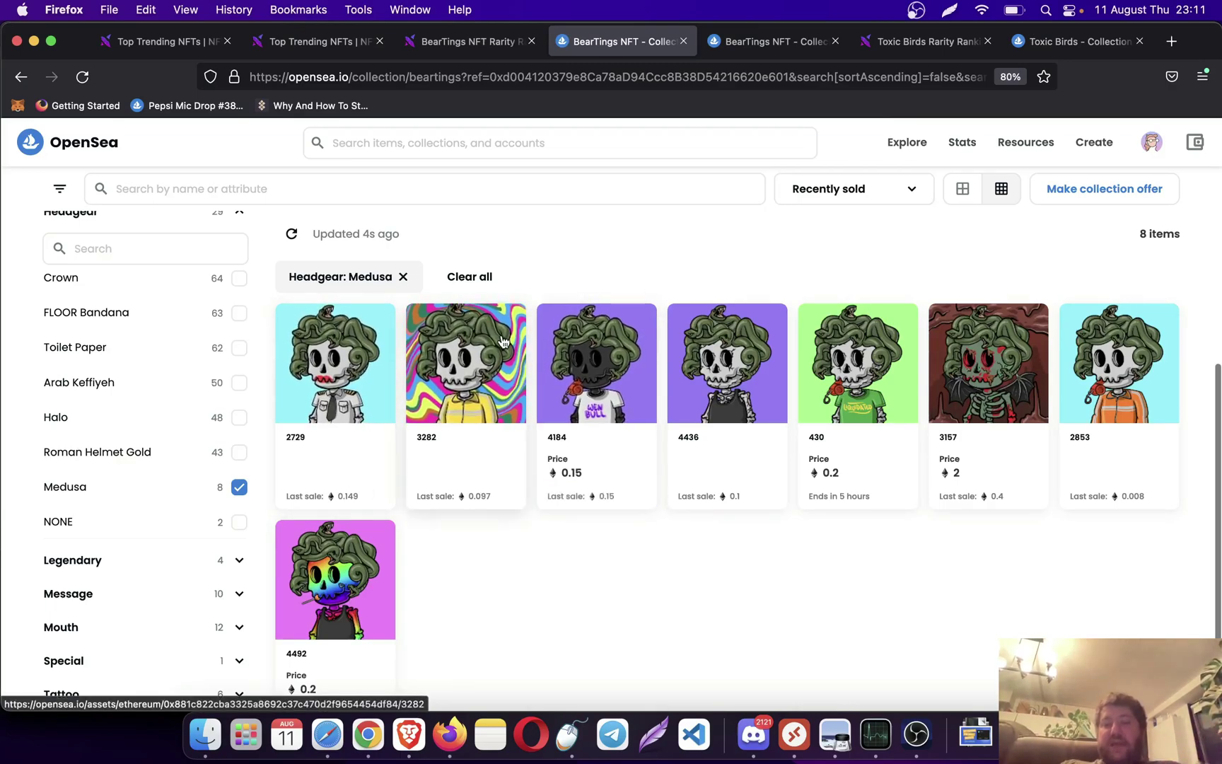
- Open item #2729, review its offers, then return to the NFTinit rarity page
left_click(361, 411)
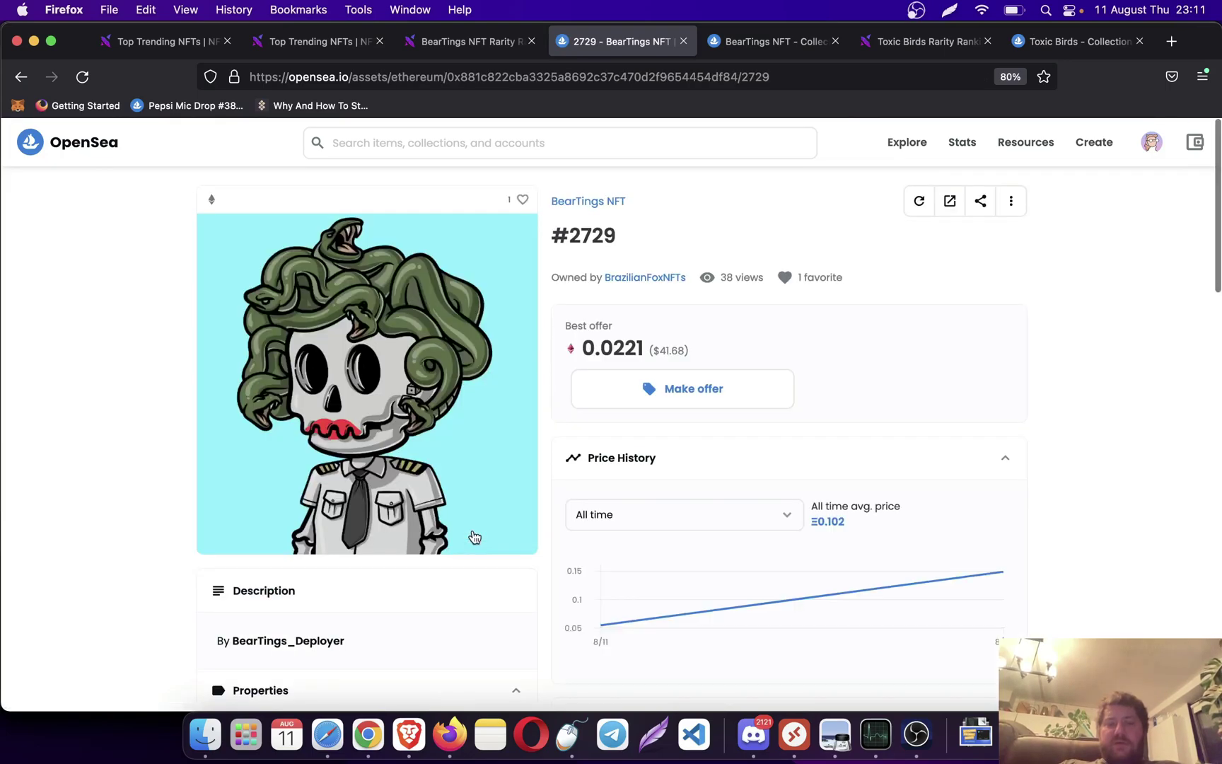
scroll(474, 537, "down", 10)
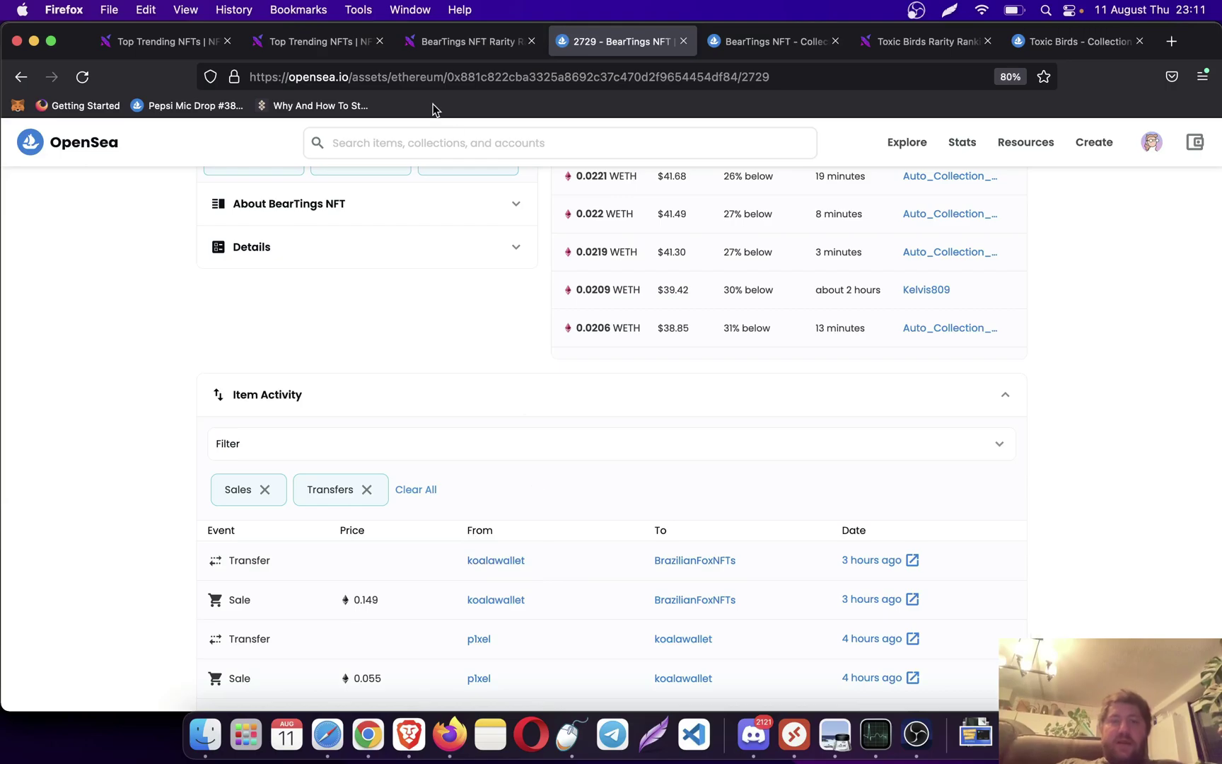
left_click(434, 44)
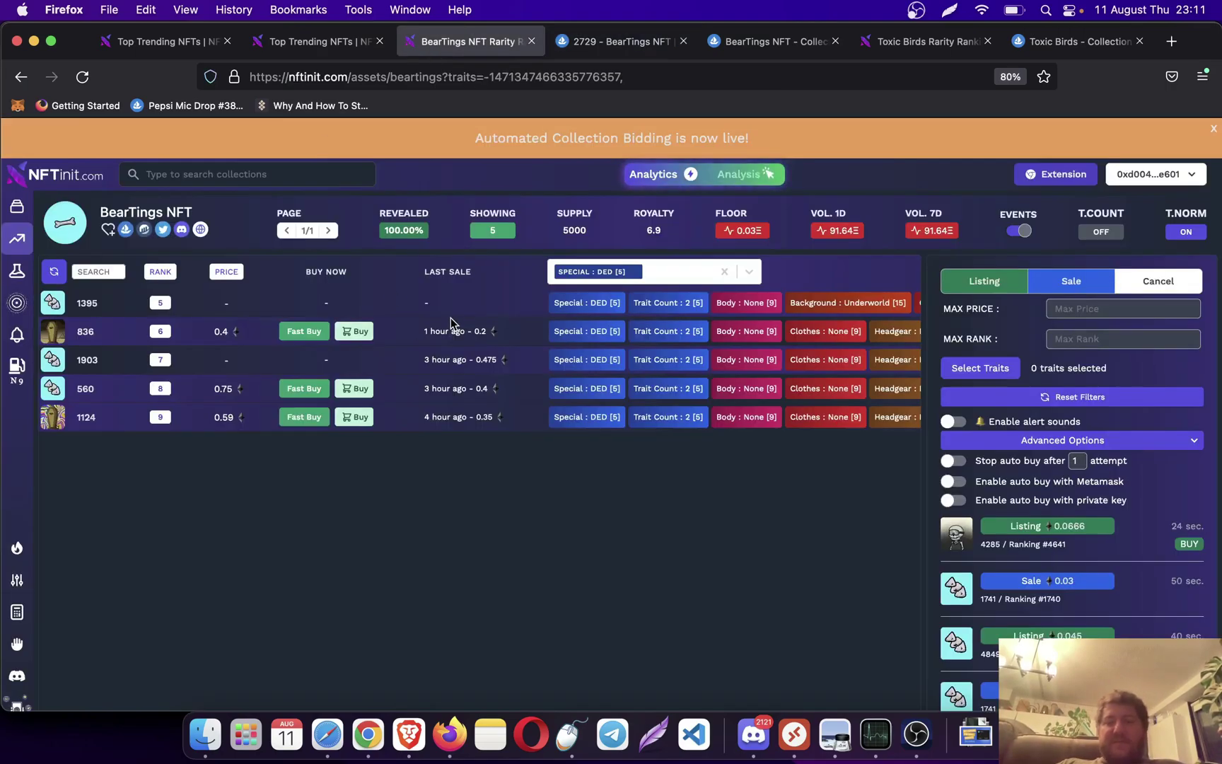
- Expand the BODY group, set browser zoom to 100%, and select Body : Zombie [5]
left_click(324, 44)
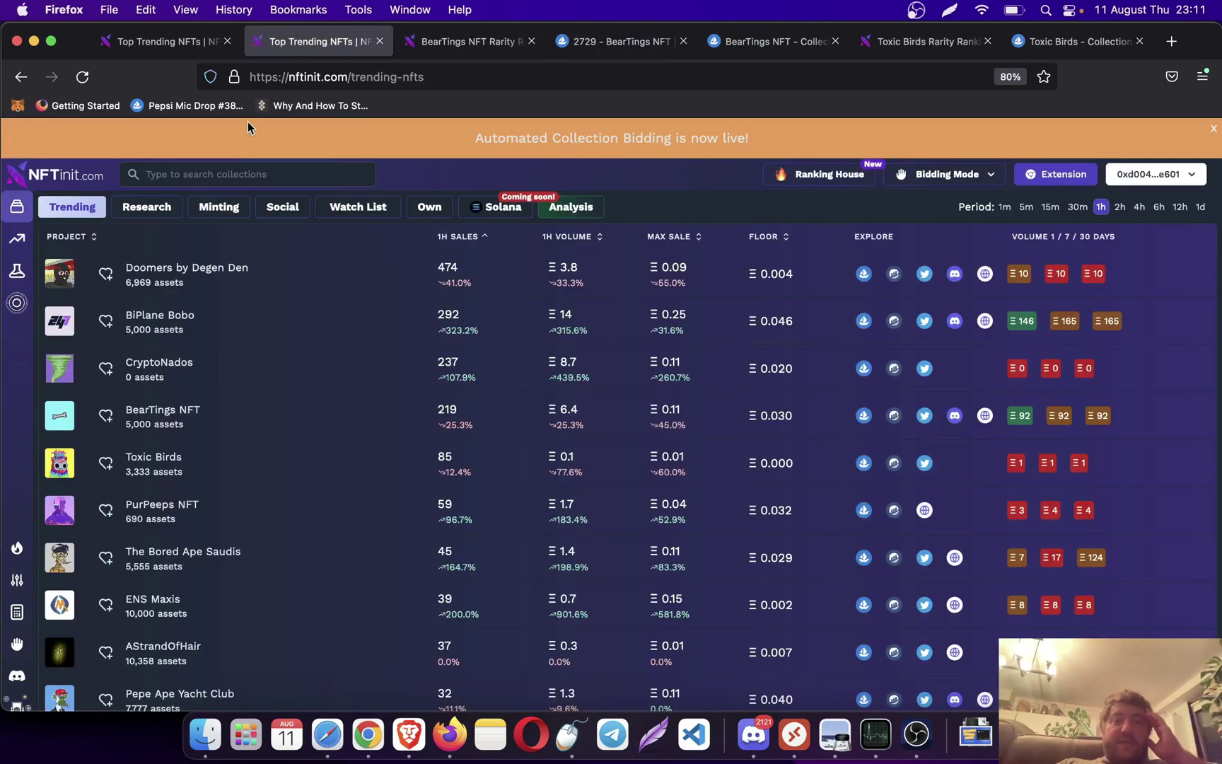
left_click(193, 53)
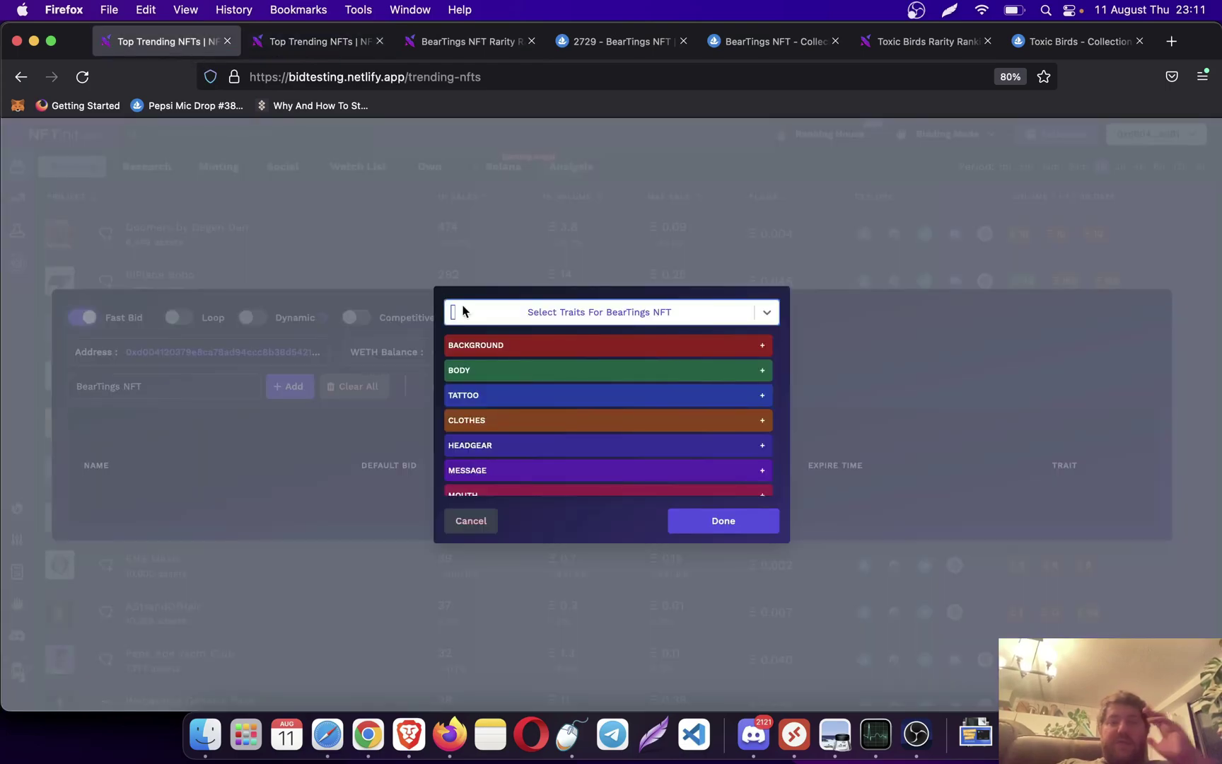
left_click(537, 373)
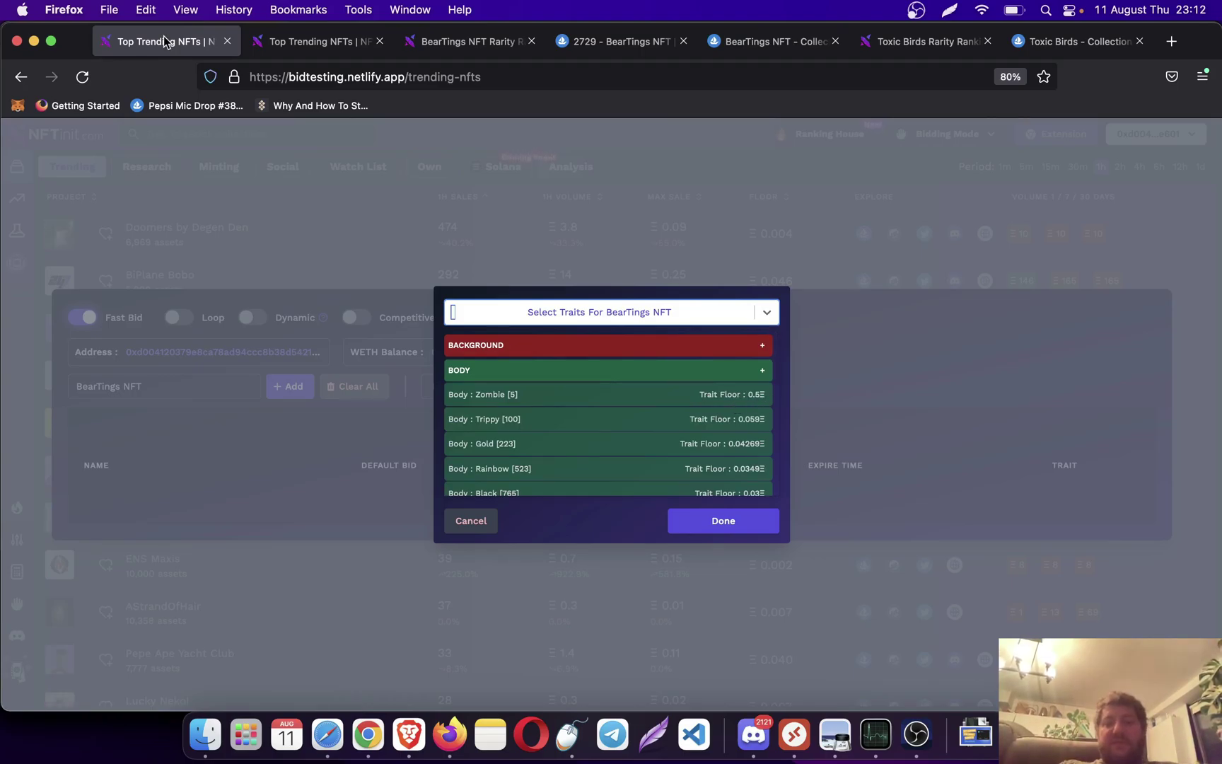
left_click(457, 41)
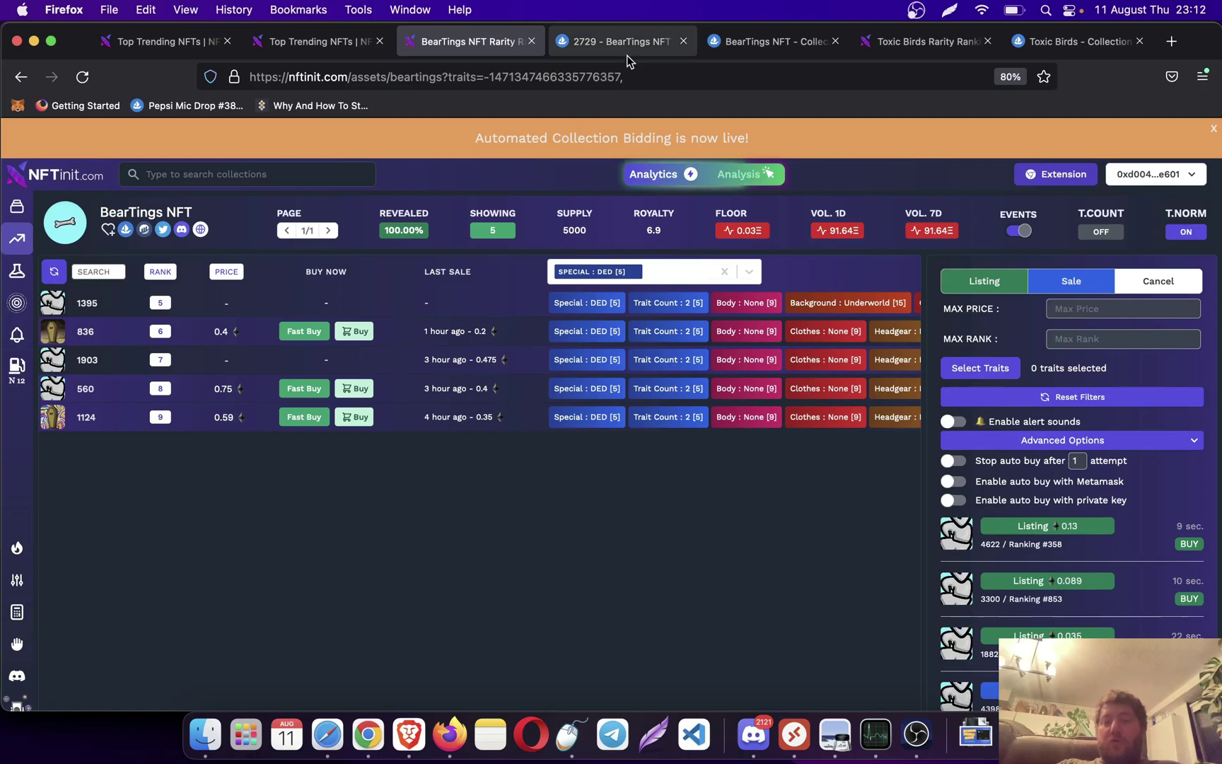
left_click(164, 41)
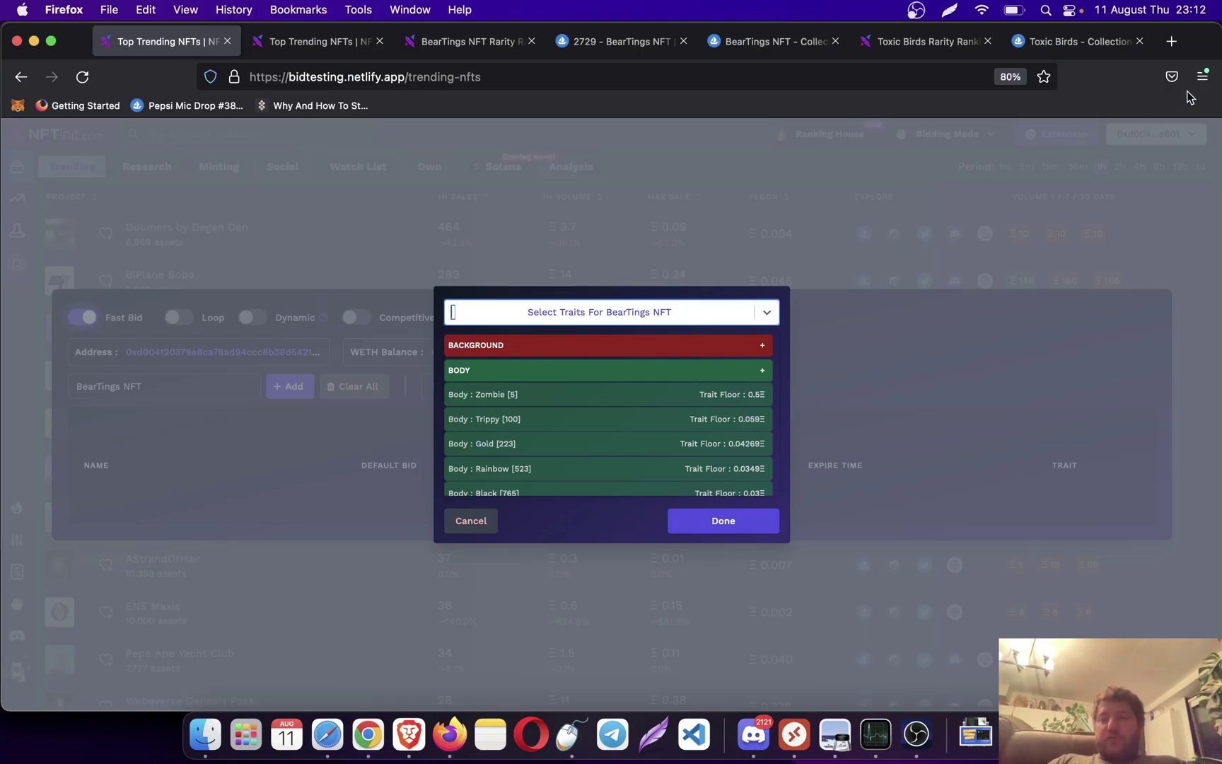
left_click(1202, 76)
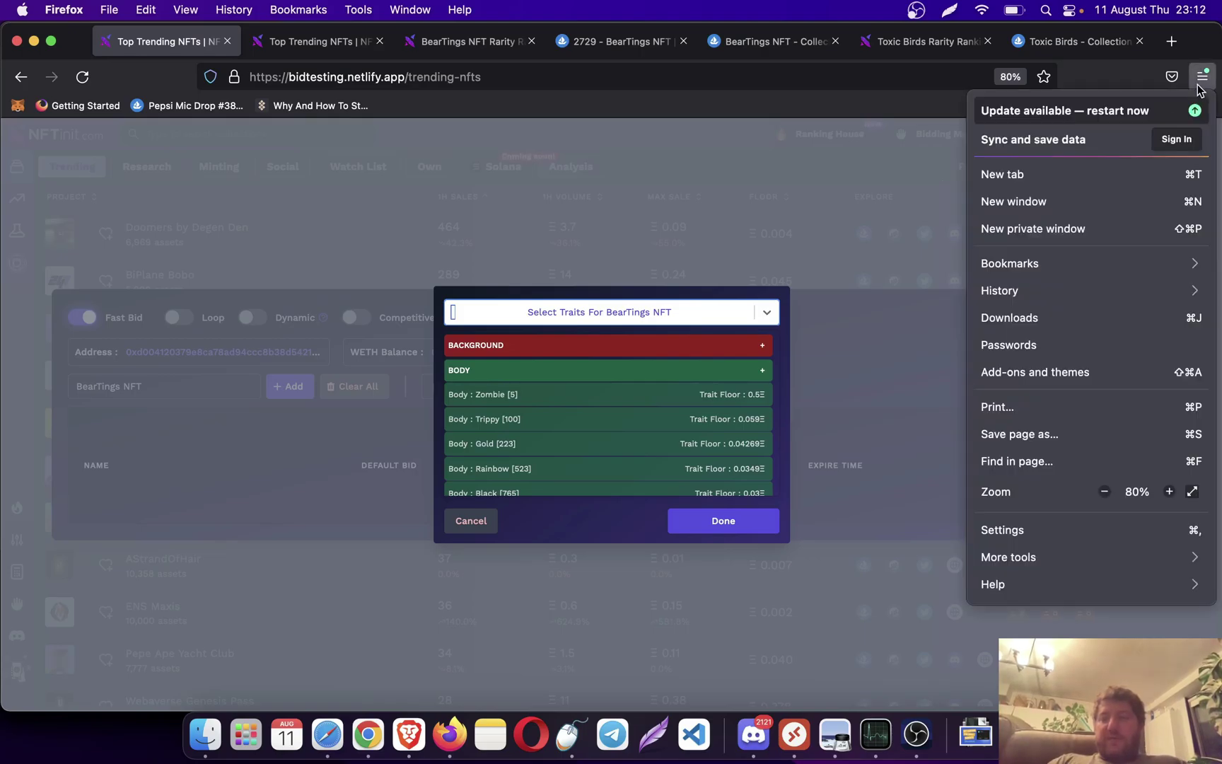
left_click(1169, 491)
left_click(1169, 491)
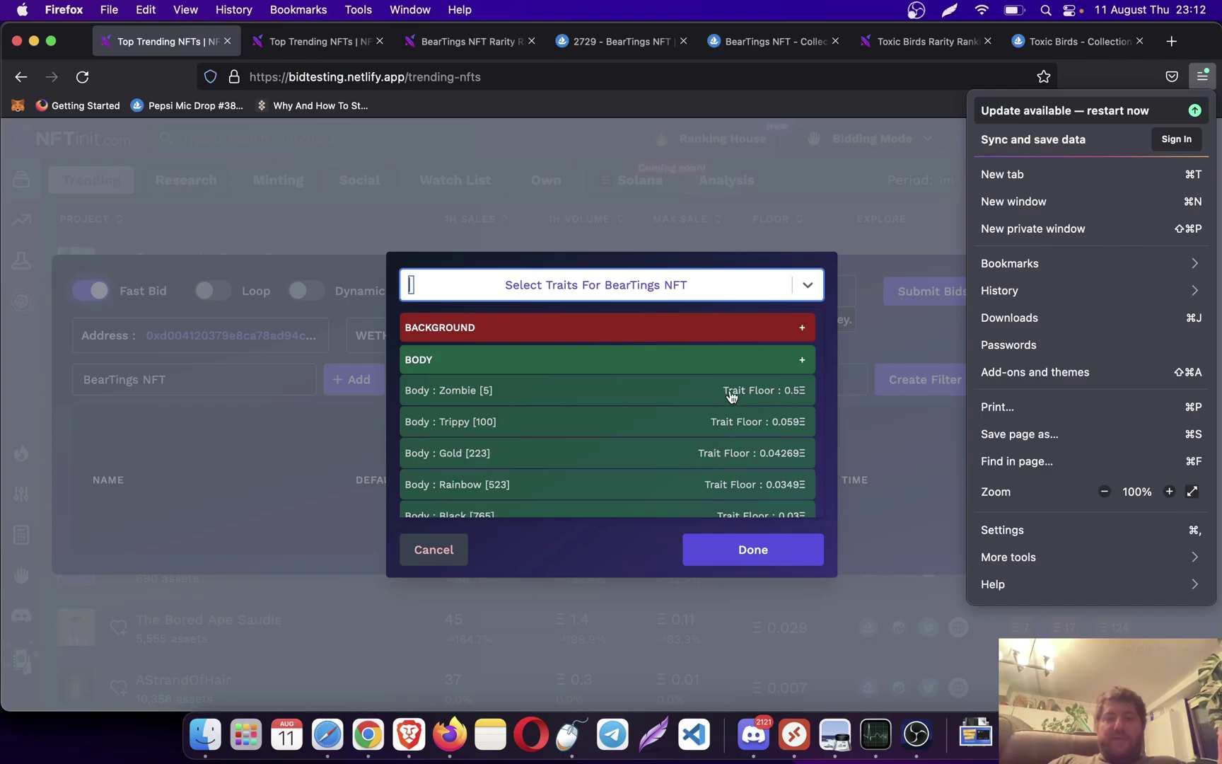
left_click(705, 399)
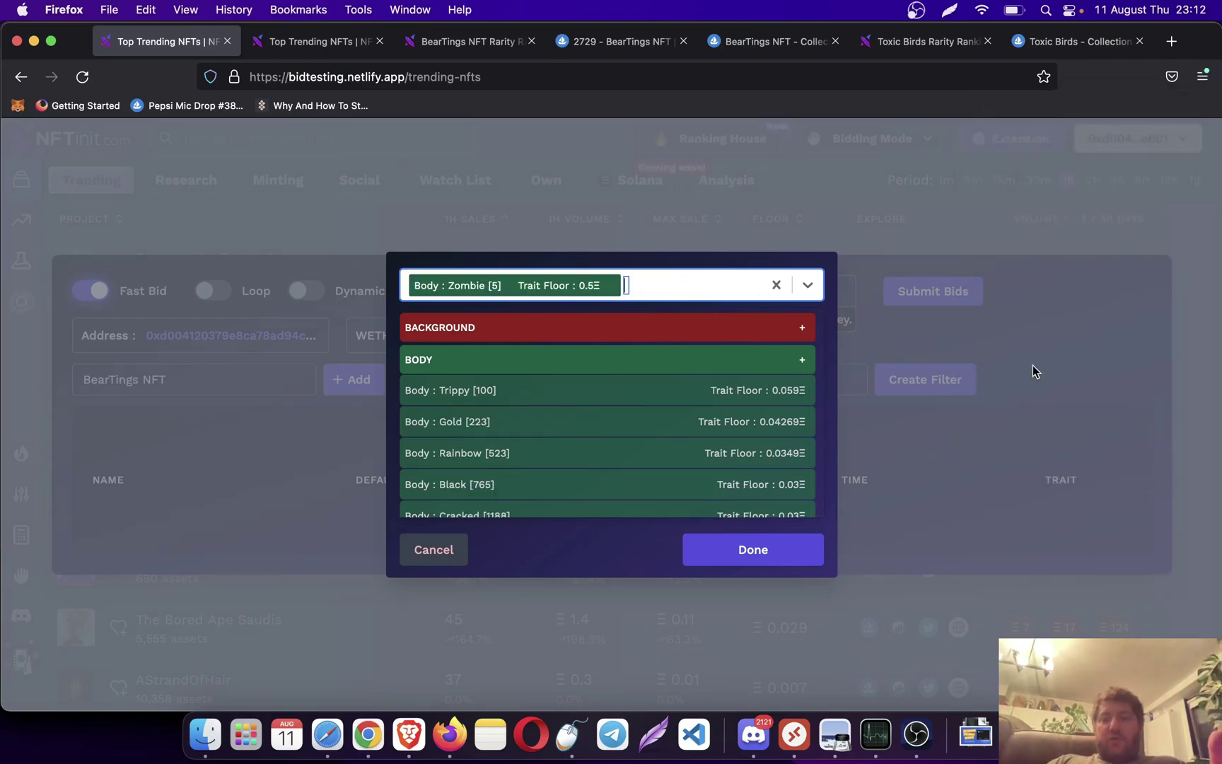
left_click(318, 41)
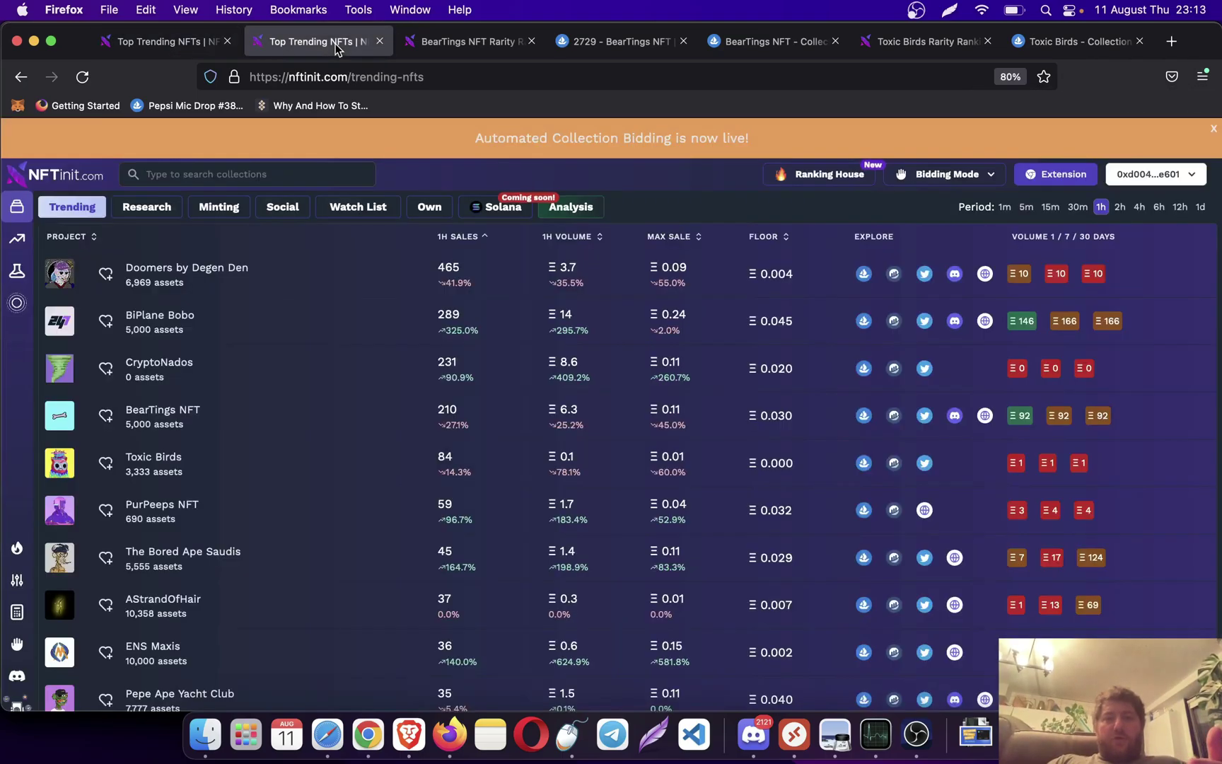
left_click(447, 41)
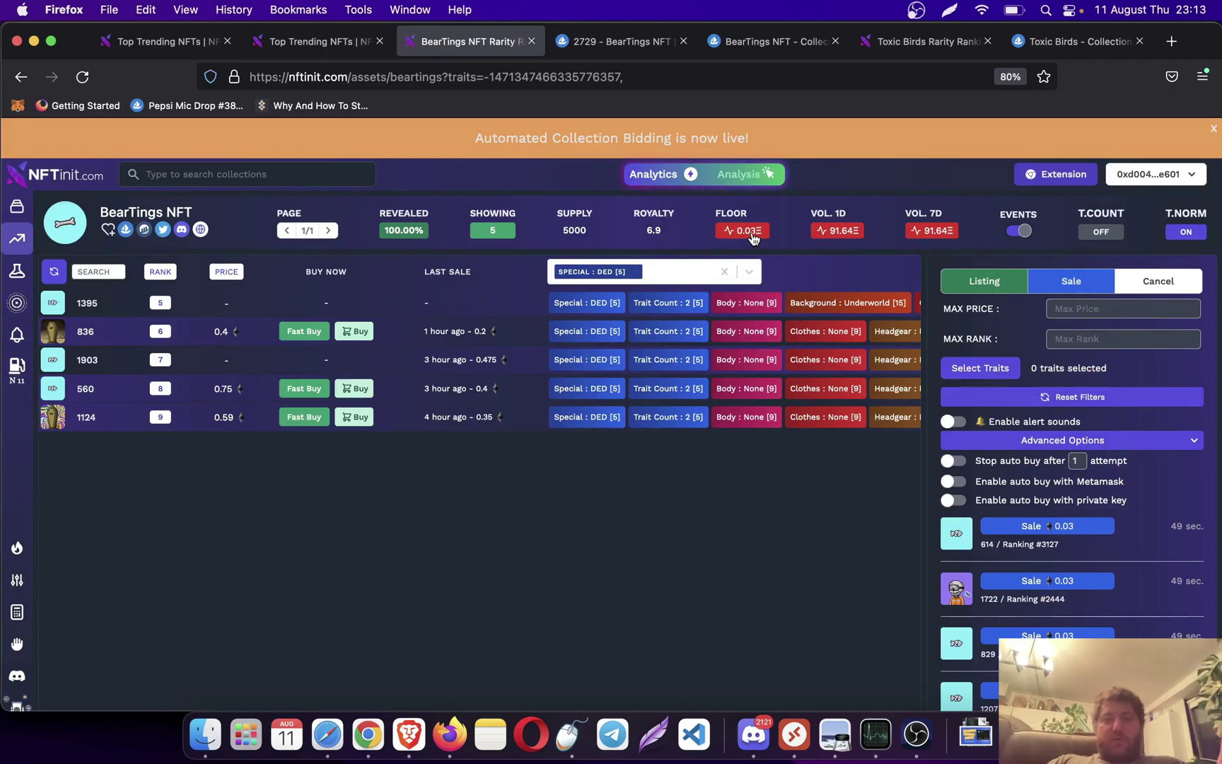
left_click(190, 44)
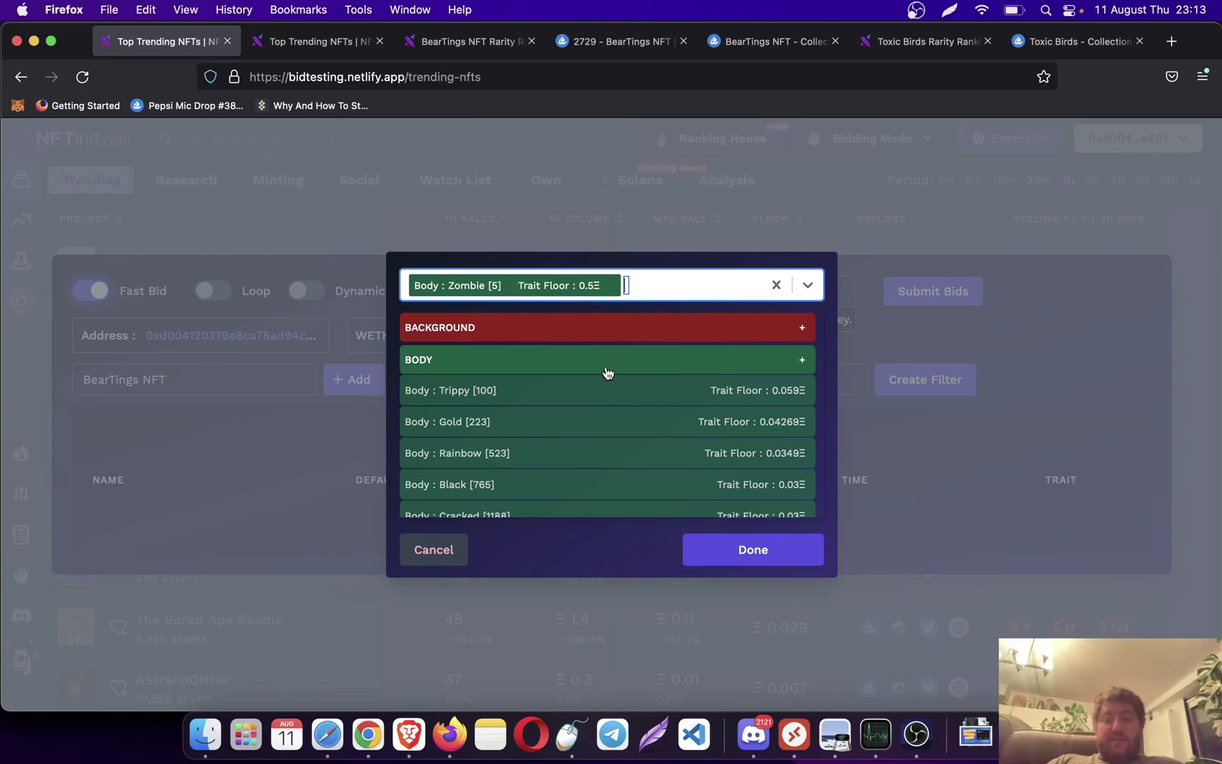
- Add Body : Trippy and Tattoo : I Love NFTs to the BearTings trait selection
scroll(607, 373, "down", 1)
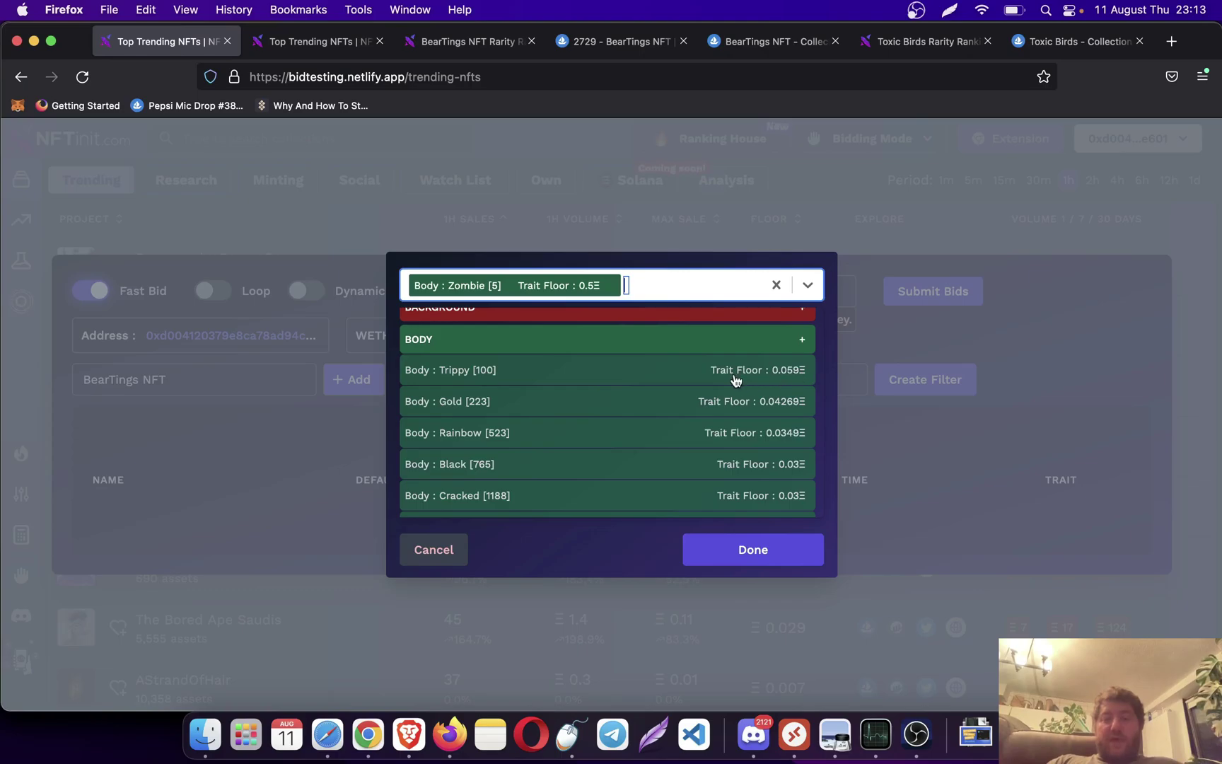
left_click(622, 379)
scroll(608, 437, "down", 3)
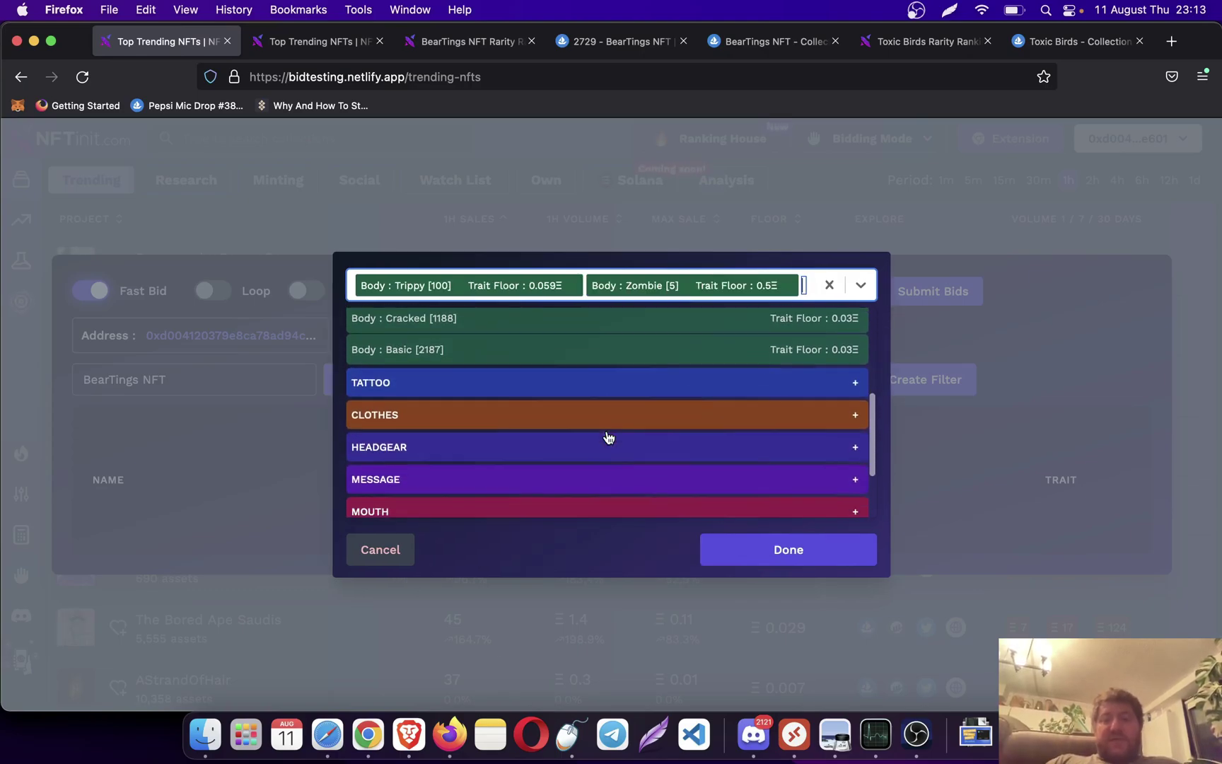
left_click(563, 371)
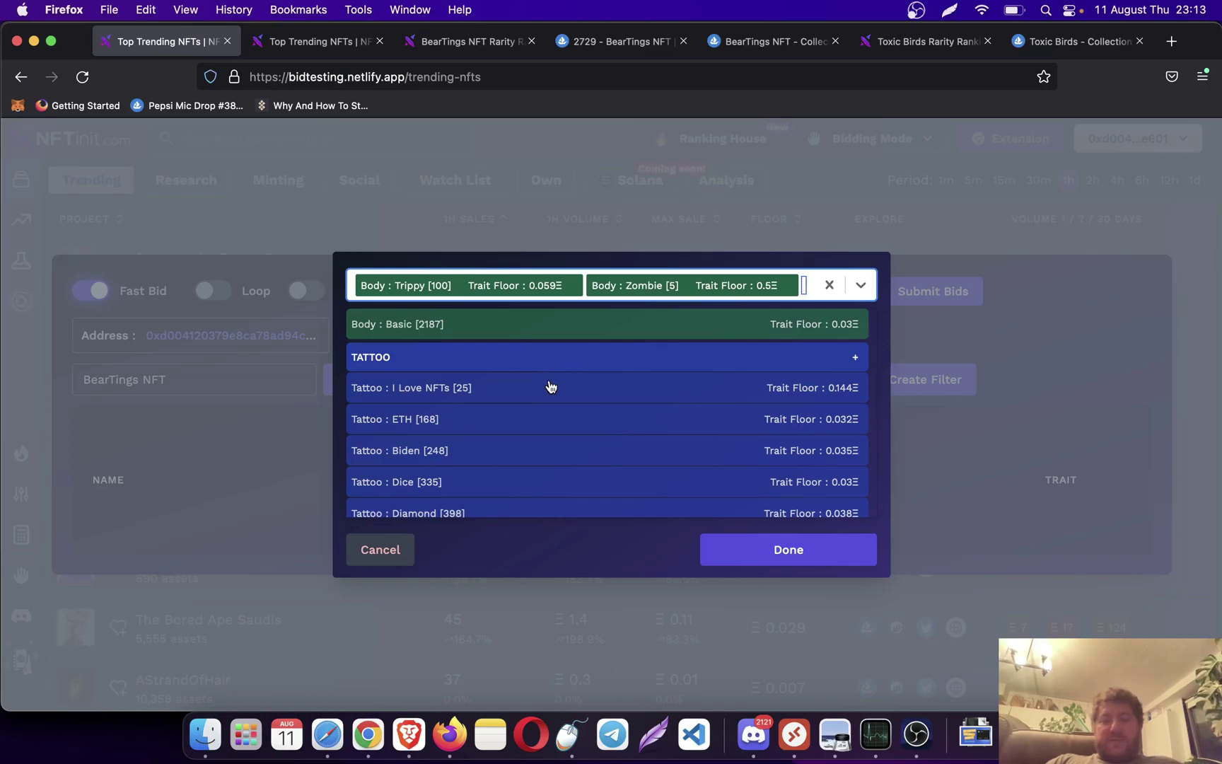
left_click(546, 389)
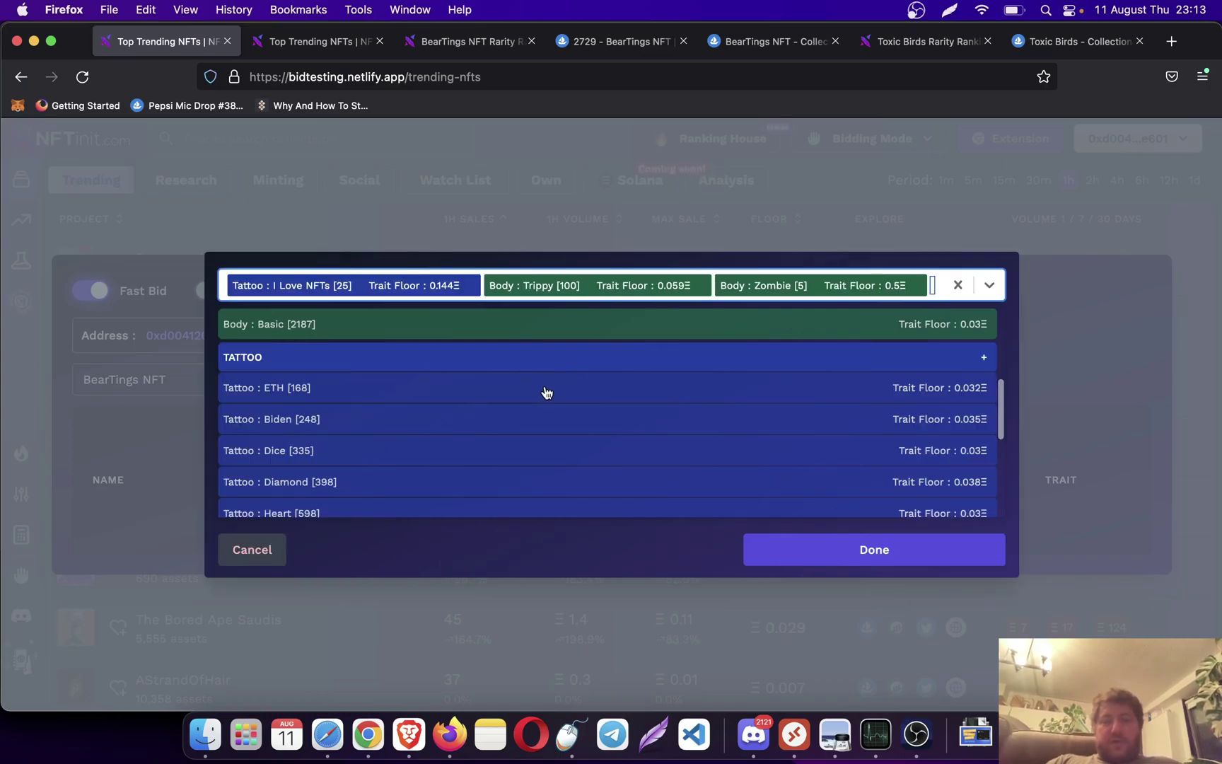
- Add the Clothes traits Dragon Wings, Arab, Roman Armor and Wedding Dress
scroll(545, 426, "down", 4)
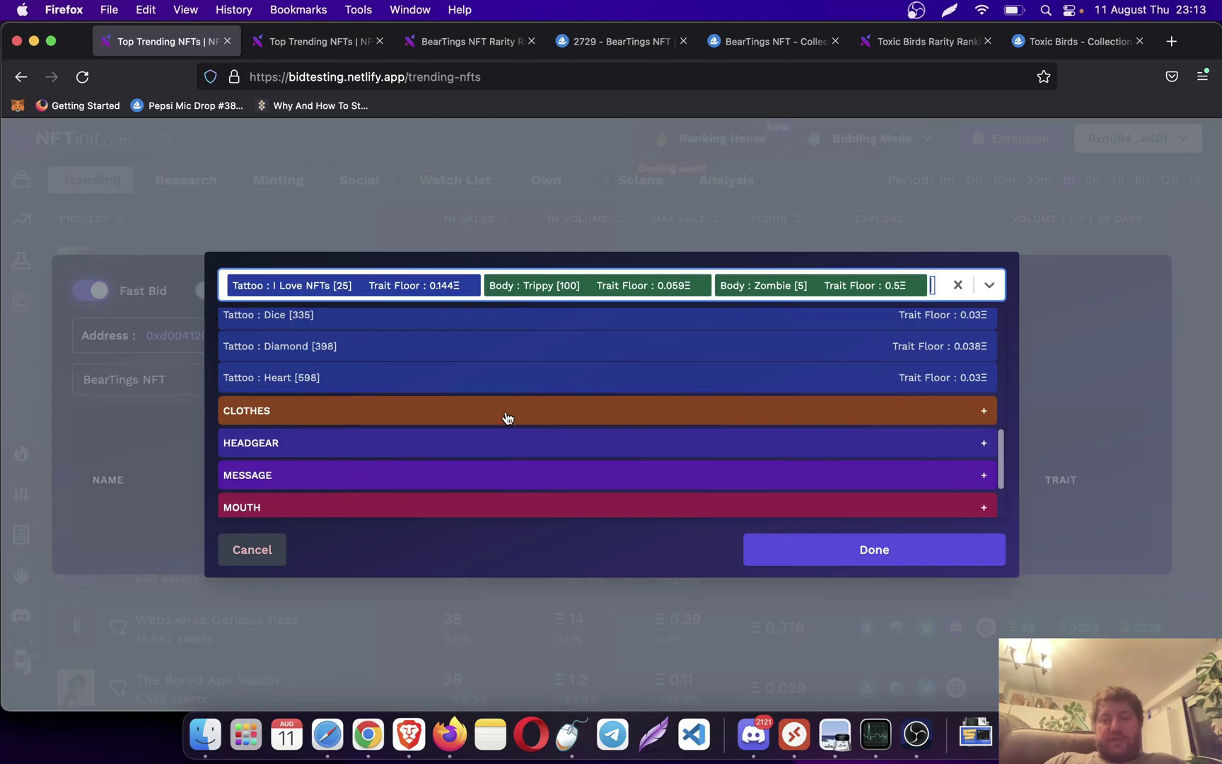
scroll(556, 366, "up", 1)
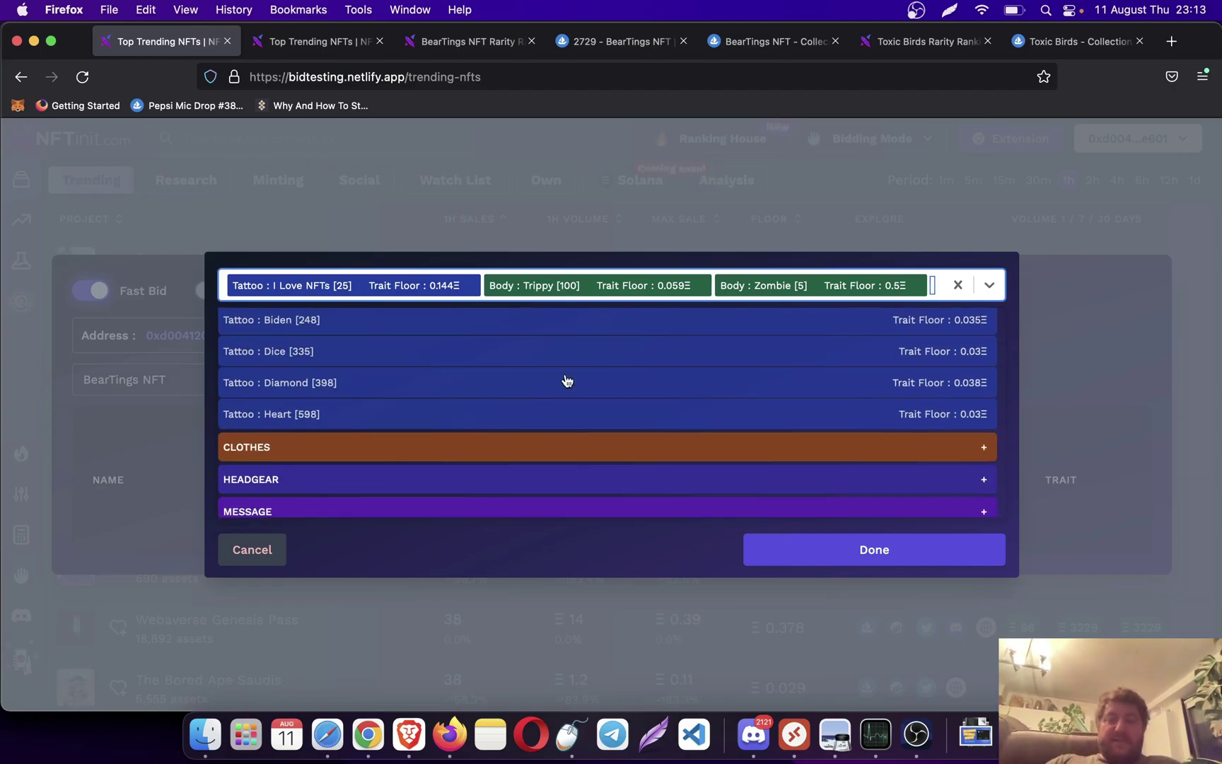
scroll(524, 423, "down", 2)
left_click(518, 375)
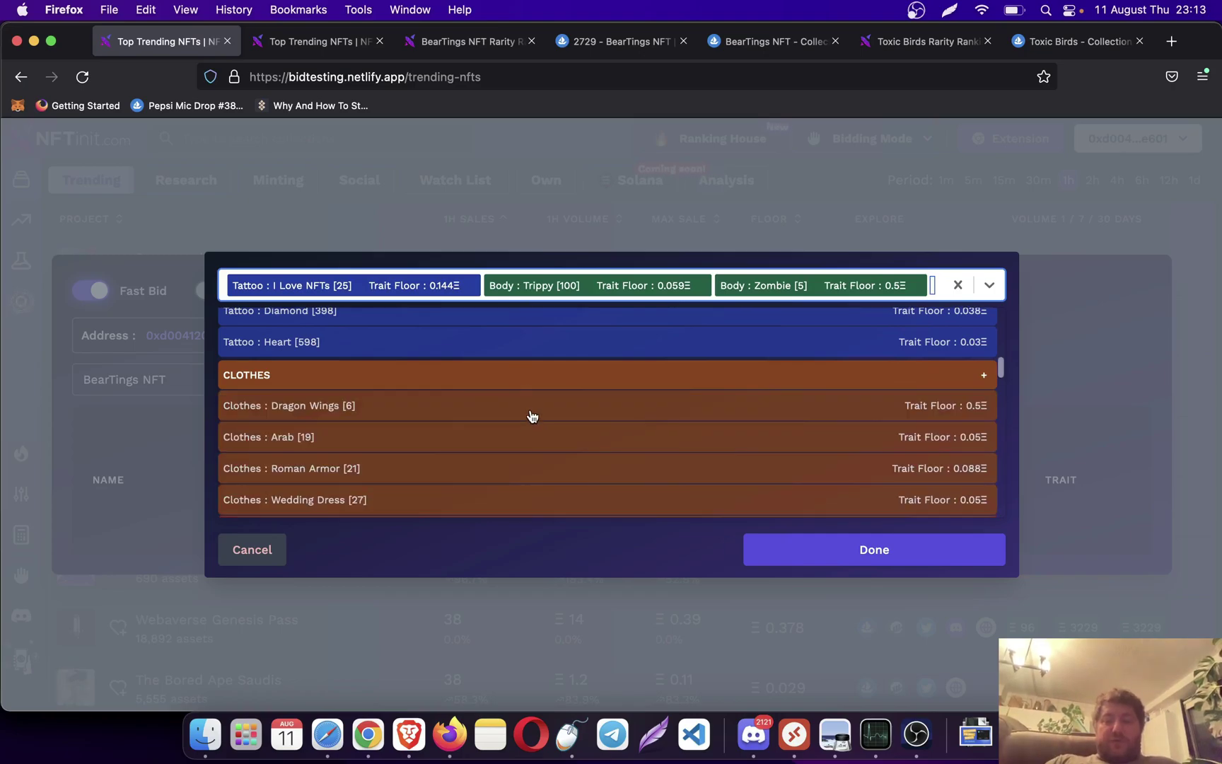
left_click(487, 407)
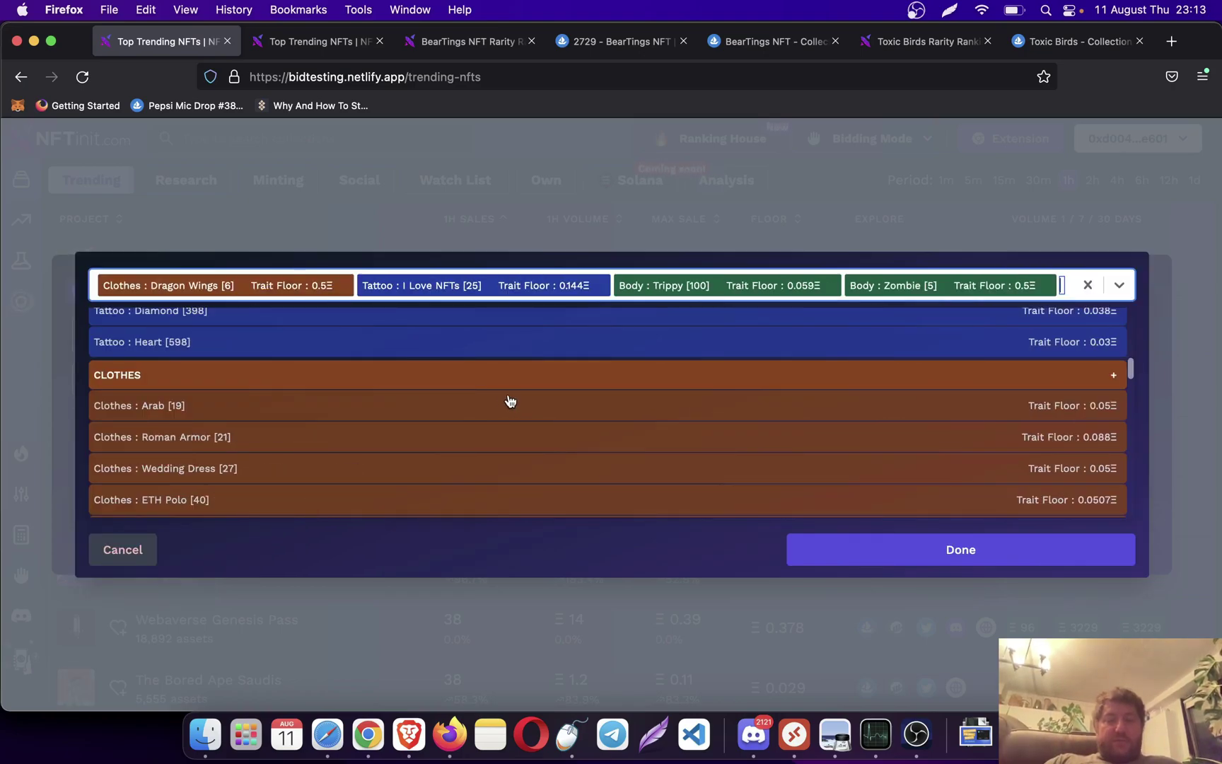
scroll(508, 399, "down", 1)
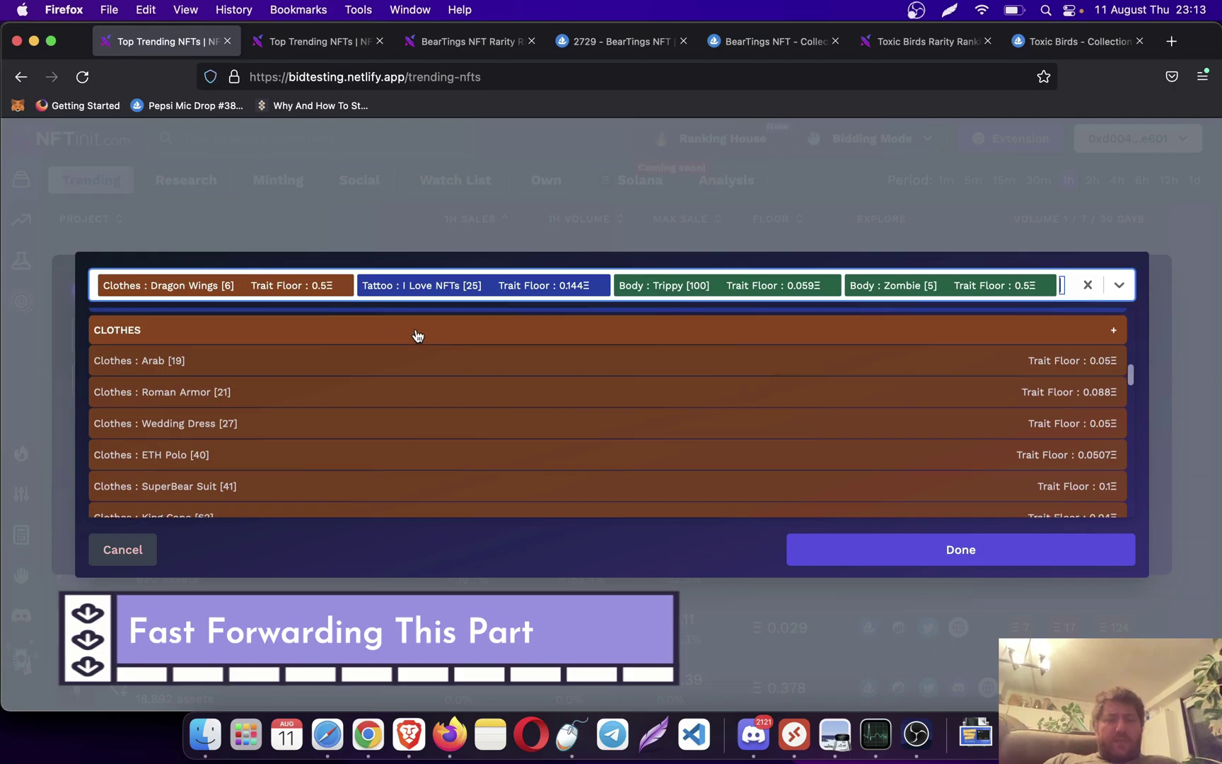
left_click(584, 359)
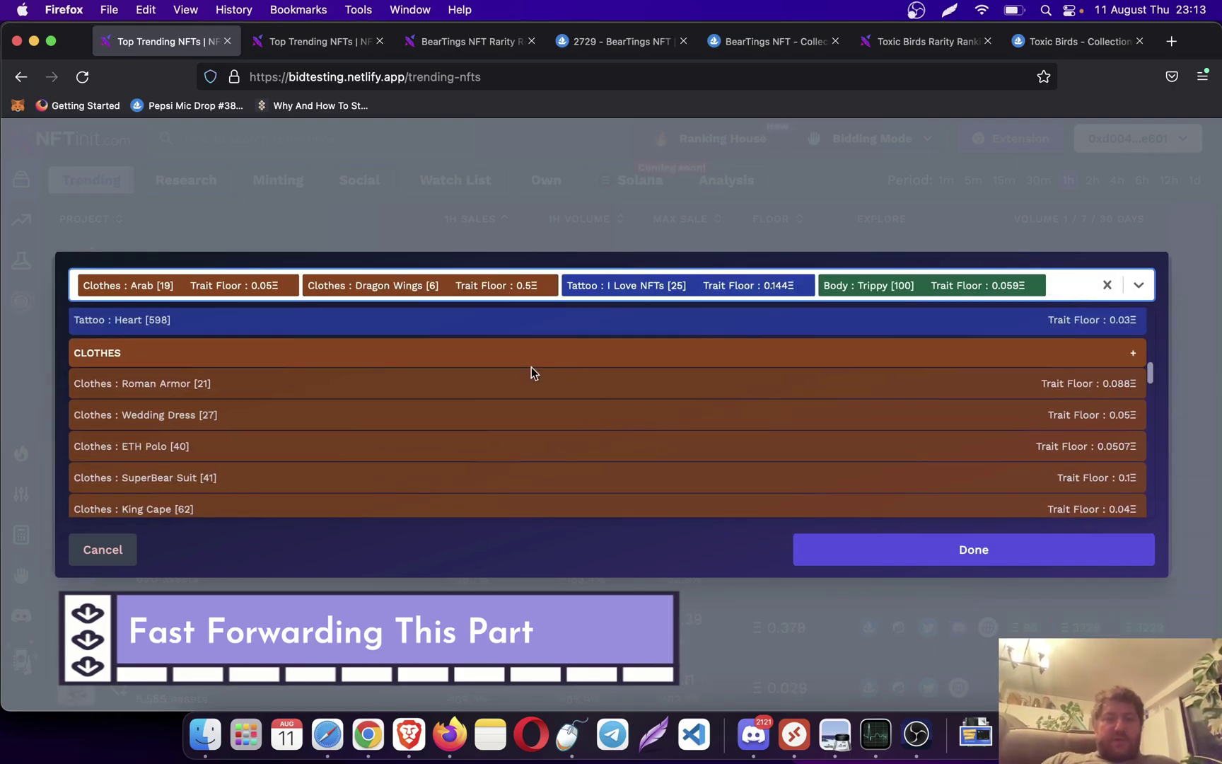
left_click(532, 382)
left_click(527, 386)
scroll(514, 446, "down", 5)
- Add the Headgear traits NONE and Medusa, Mouth 420 Cope and Special DED to the selection
left_click(353, 374)
left_click(221, 421)
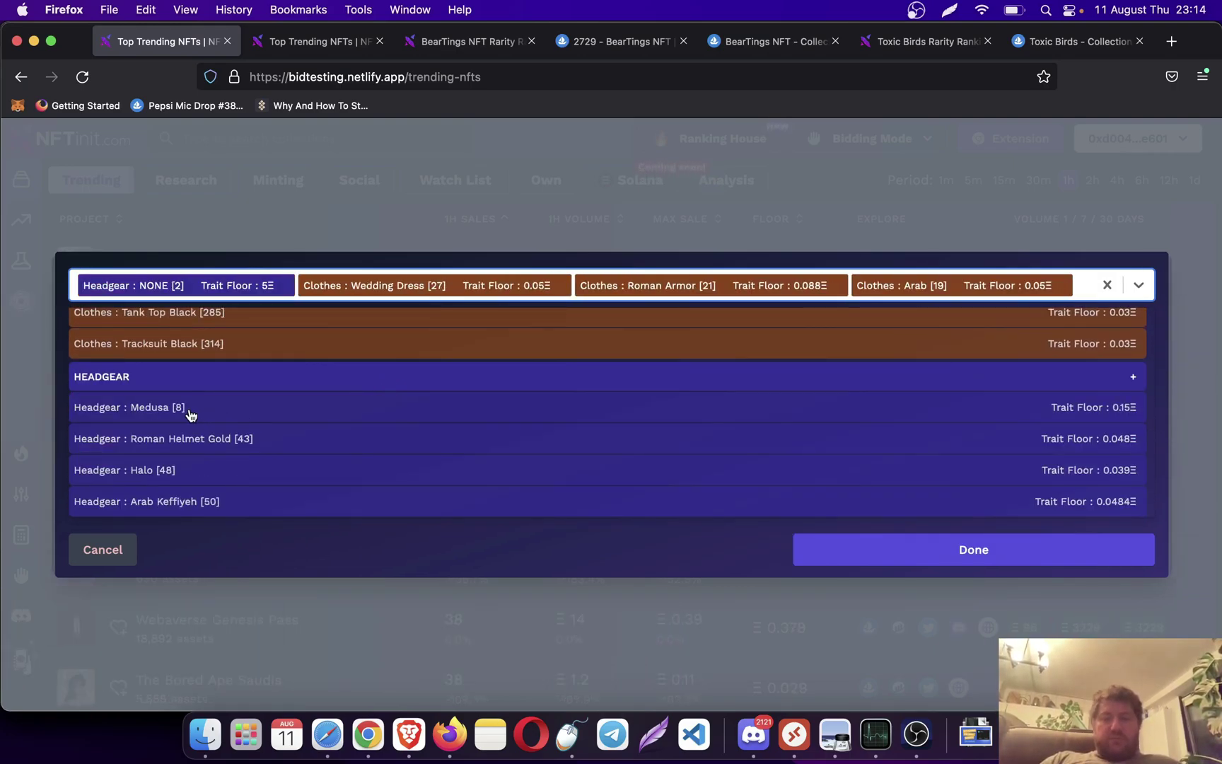
left_click(190, 415)
scroll(190, 415, "down", 3)
scroll(190, 416, "down", 6)
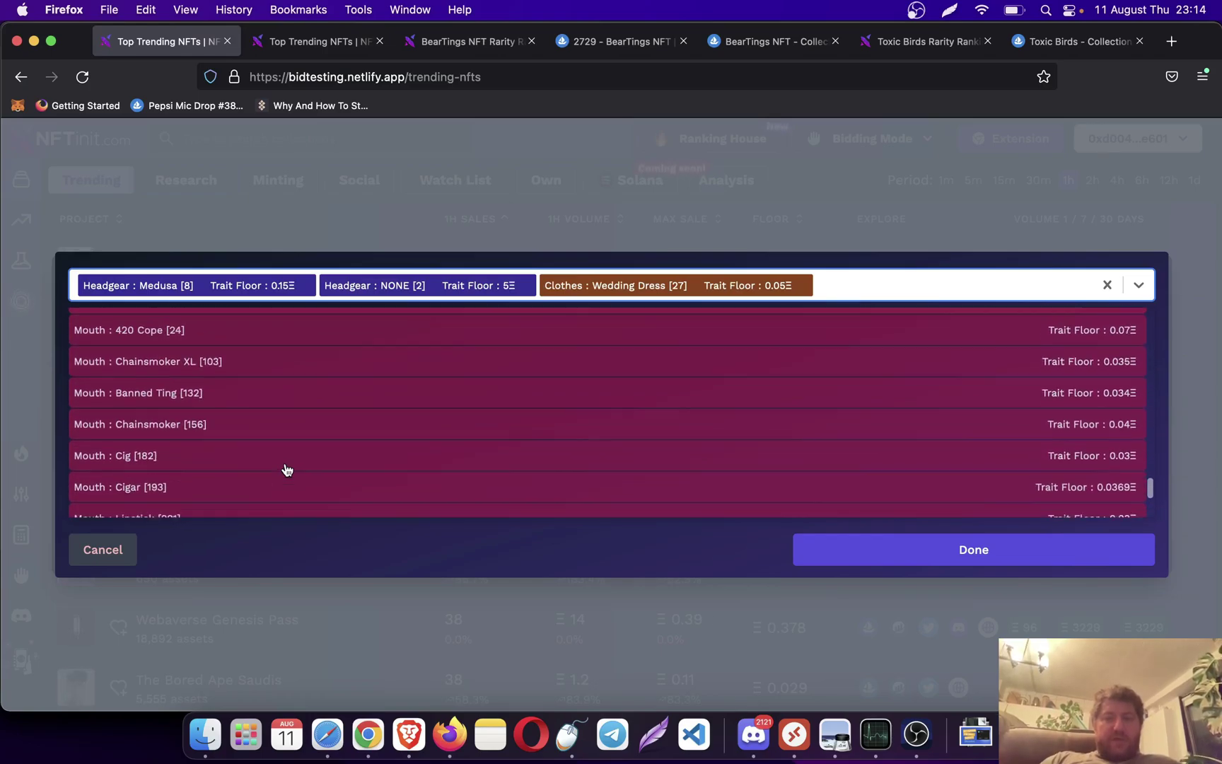
left_click(191, 368)
scroll(298, 439, "down", 5)
left_click(264, 464)
scroll(390, 435, "down", 1)
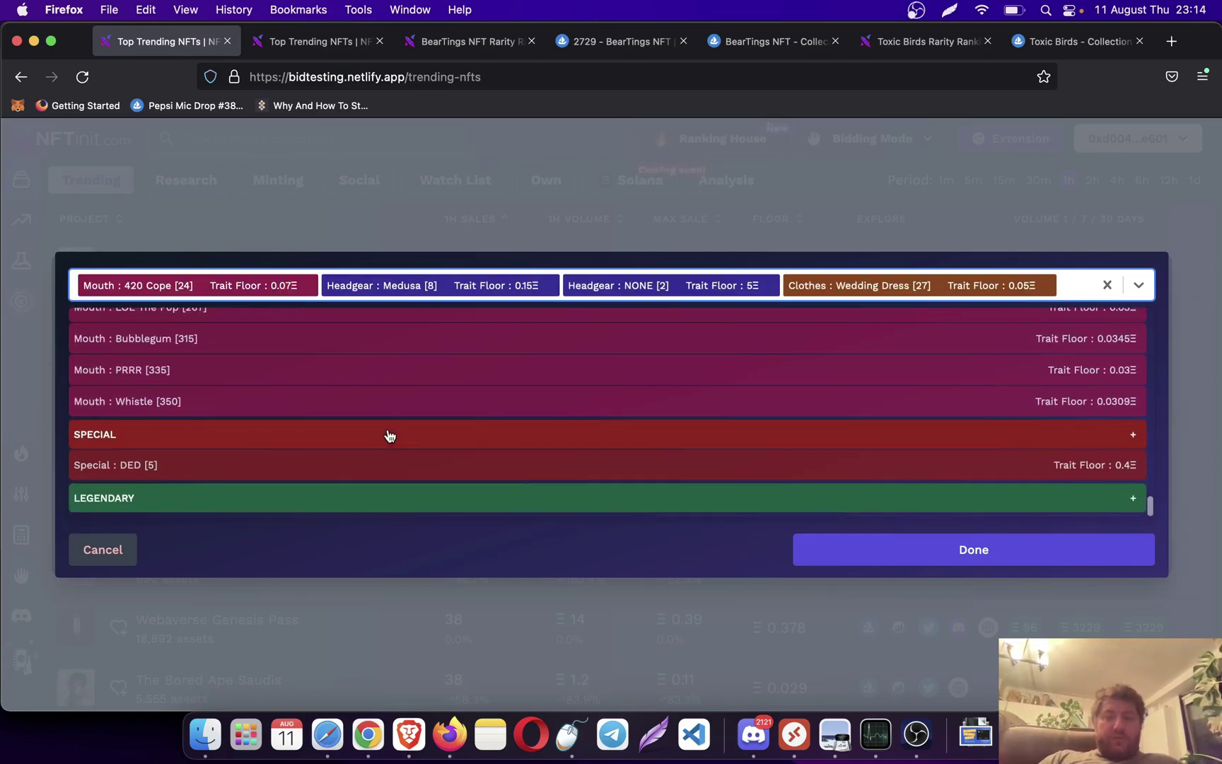
left_click(179, 473)
- Add the Legendary traits Bluechip Bag, Farookh and Mummy
left_click(175, 504)
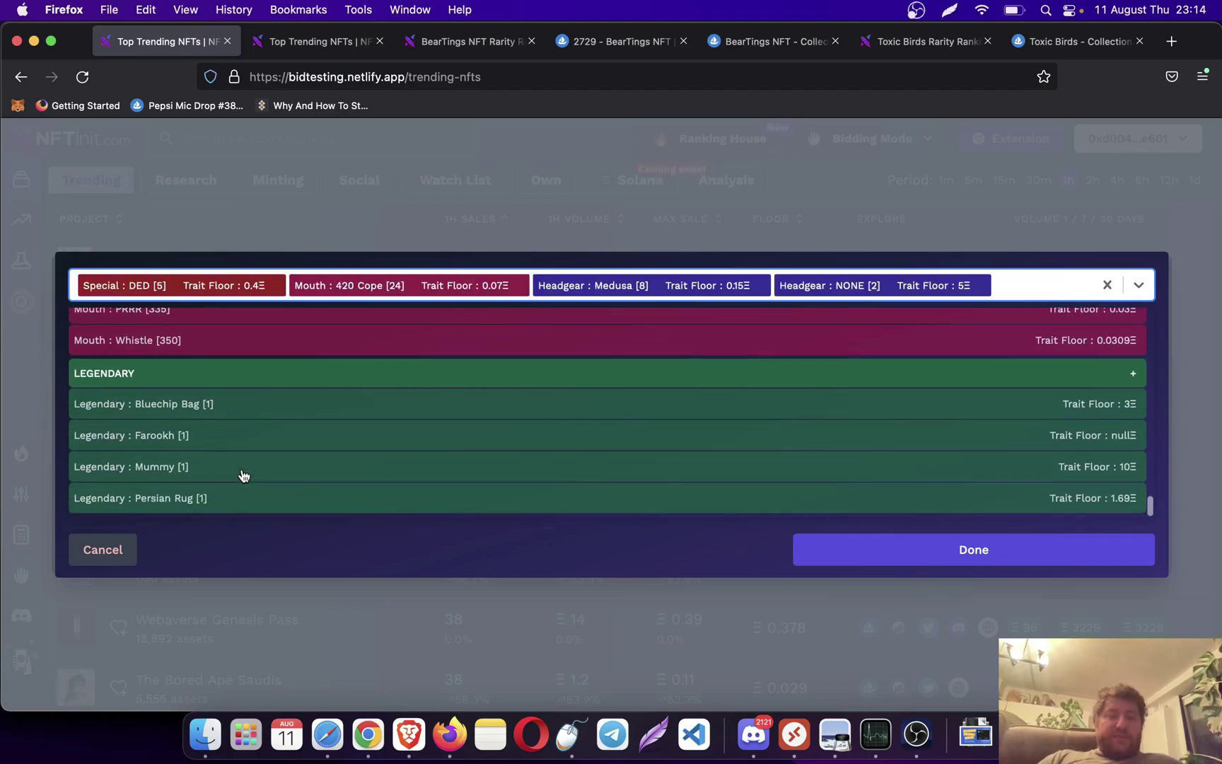
left_click(227, 414)
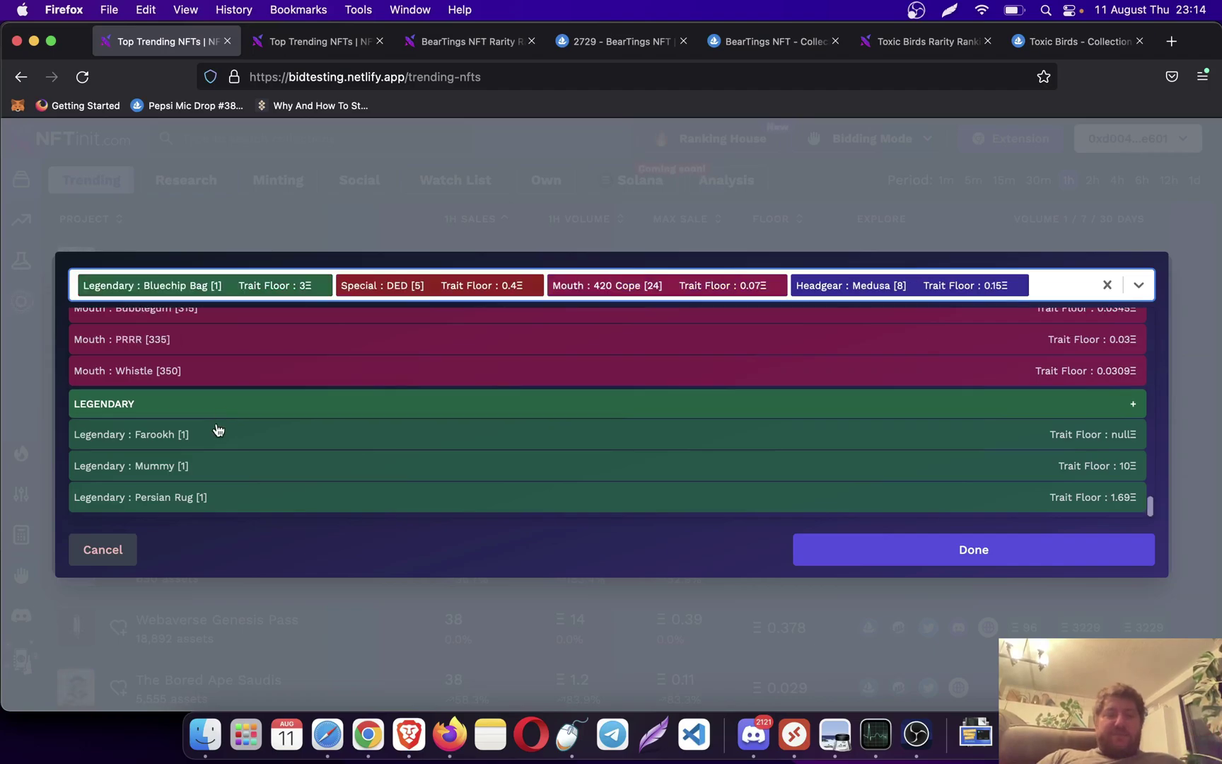
left_click(208, 445)
left_click(201, 472)
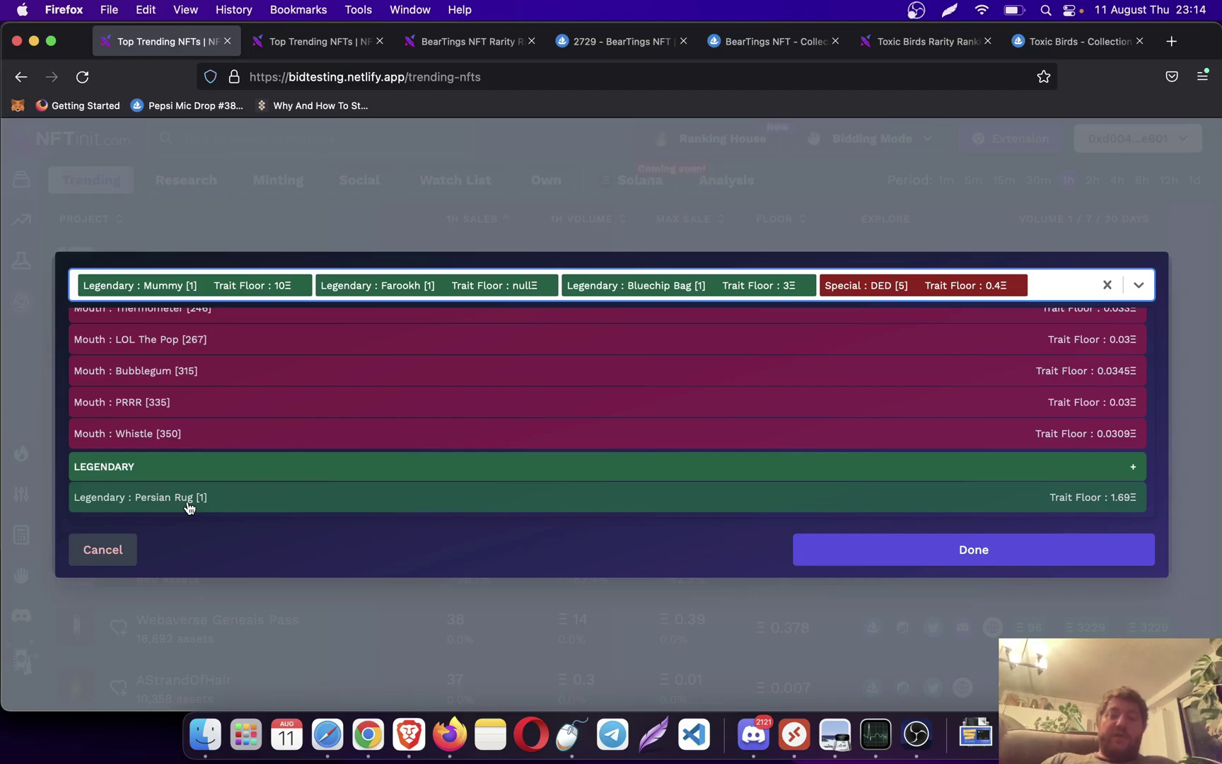
- Add Legendary Persian Rug and review all the selected BearTings trait chips
left_click(188, 503)
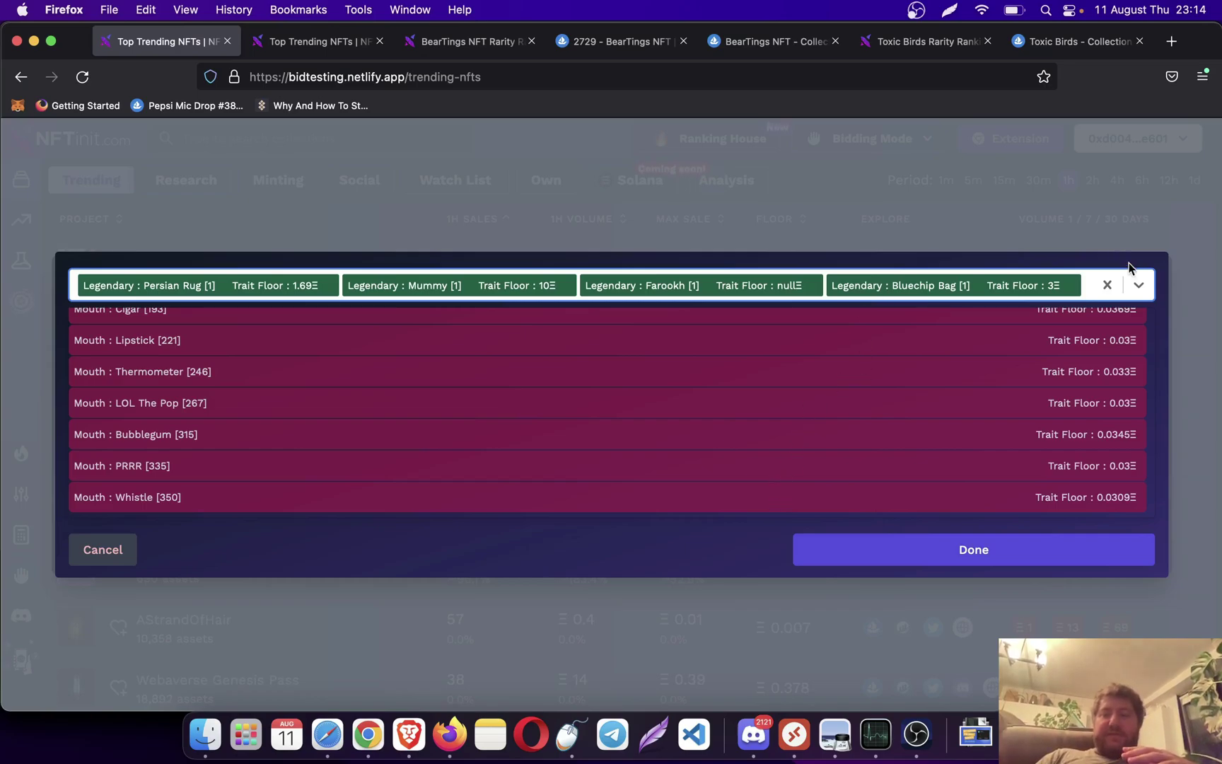
scroll(978, 283, "down", 2)
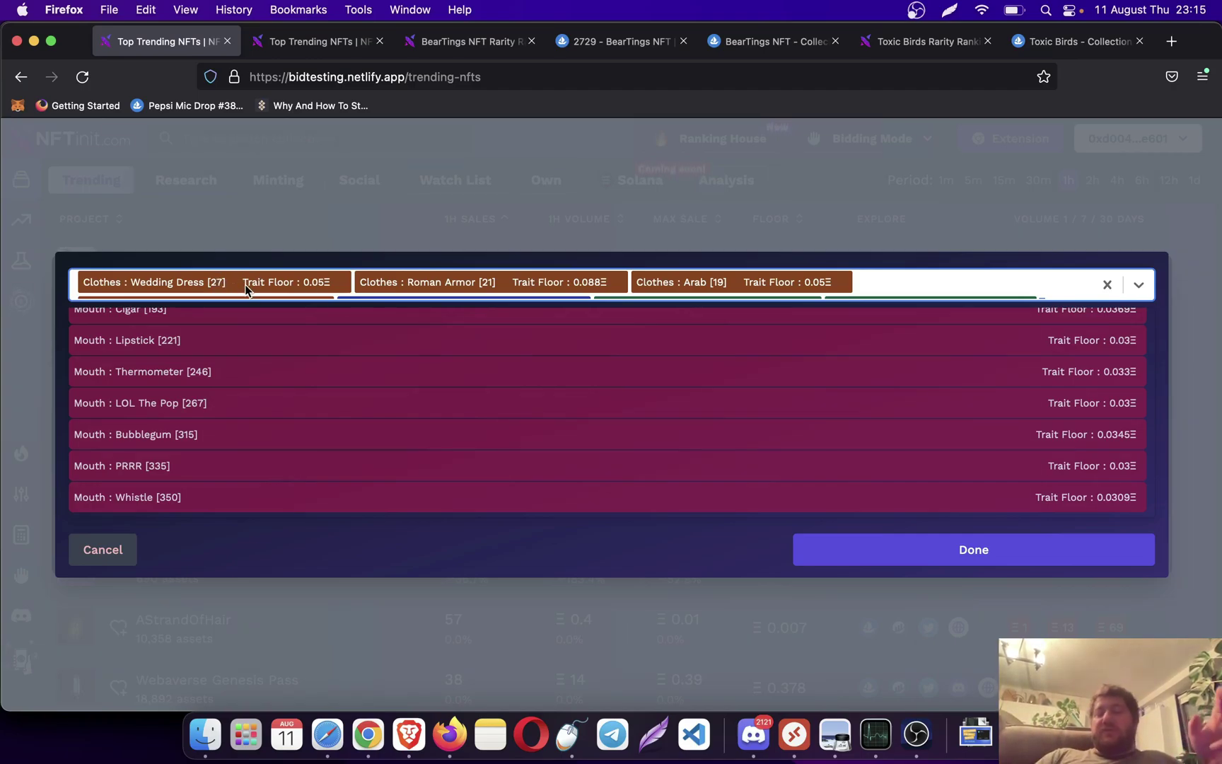
scroll(245, 285, "down", 1)
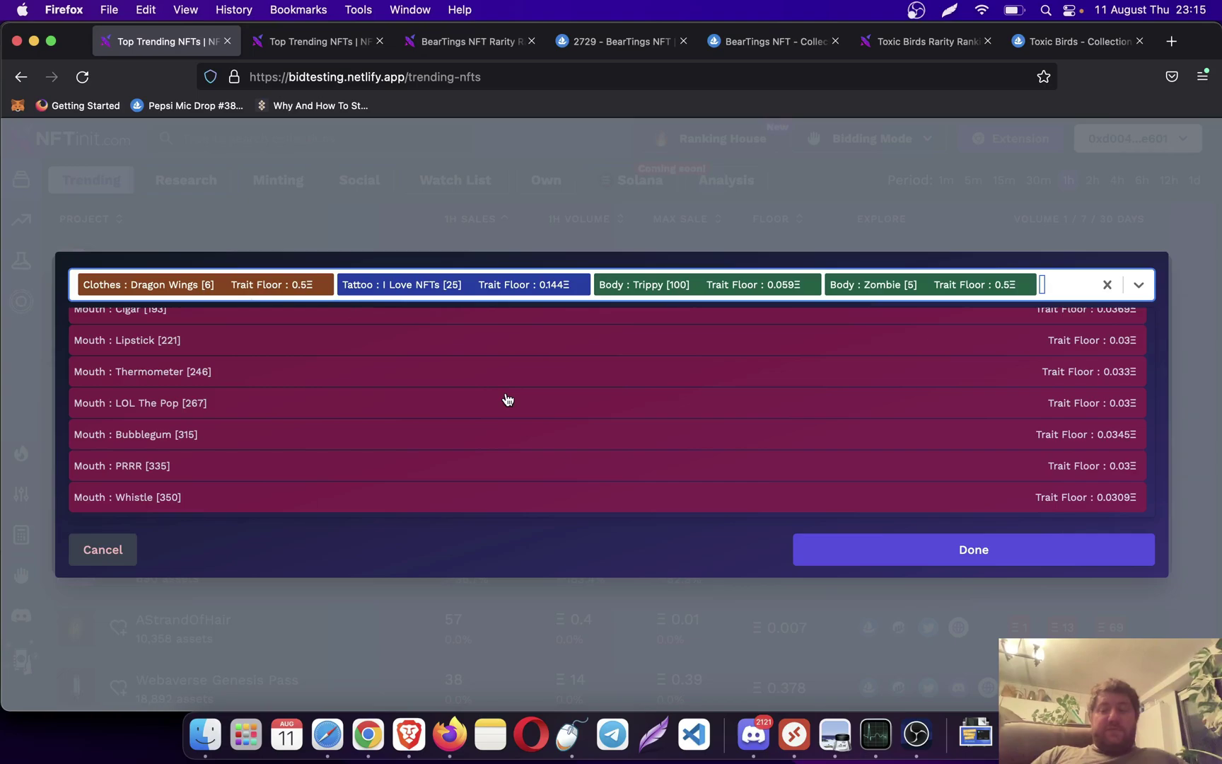
- Confirm the chosen traits as BearTings bid rows and switch on the Competitive and Loop toggles
left_click(822, 553)
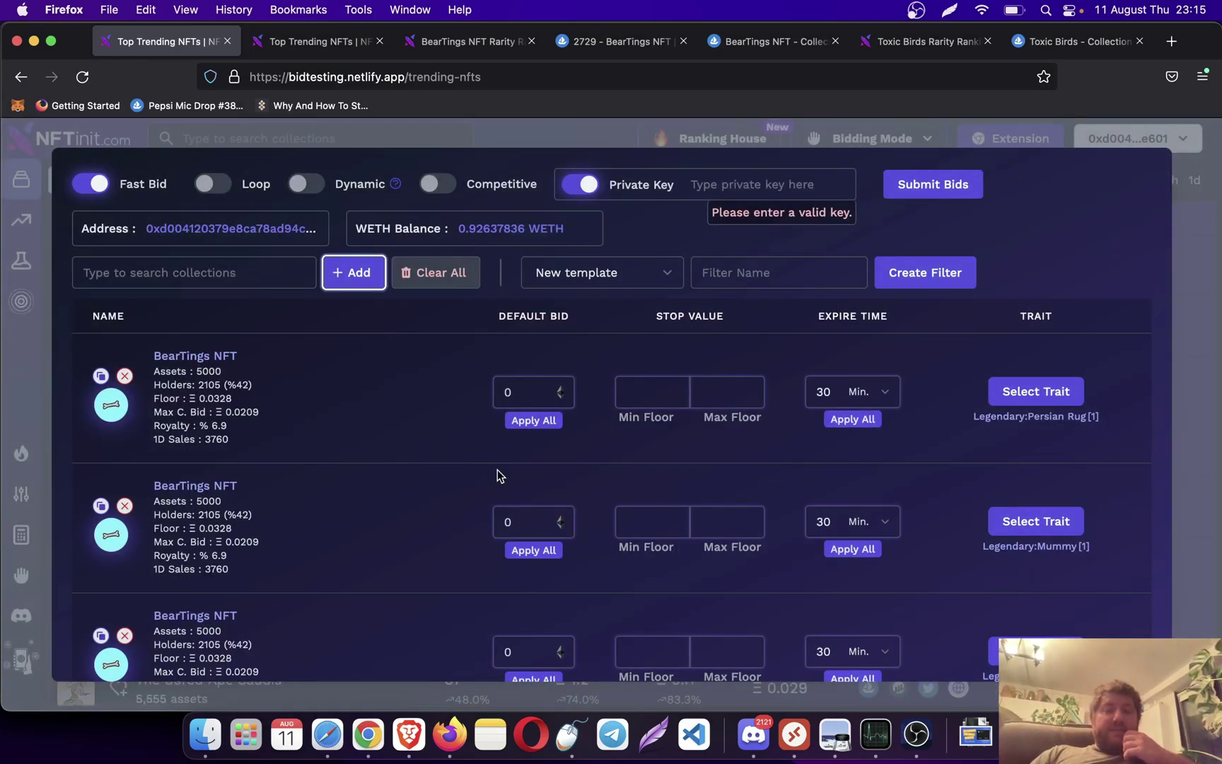
scroll(498, 470, "down", 1)
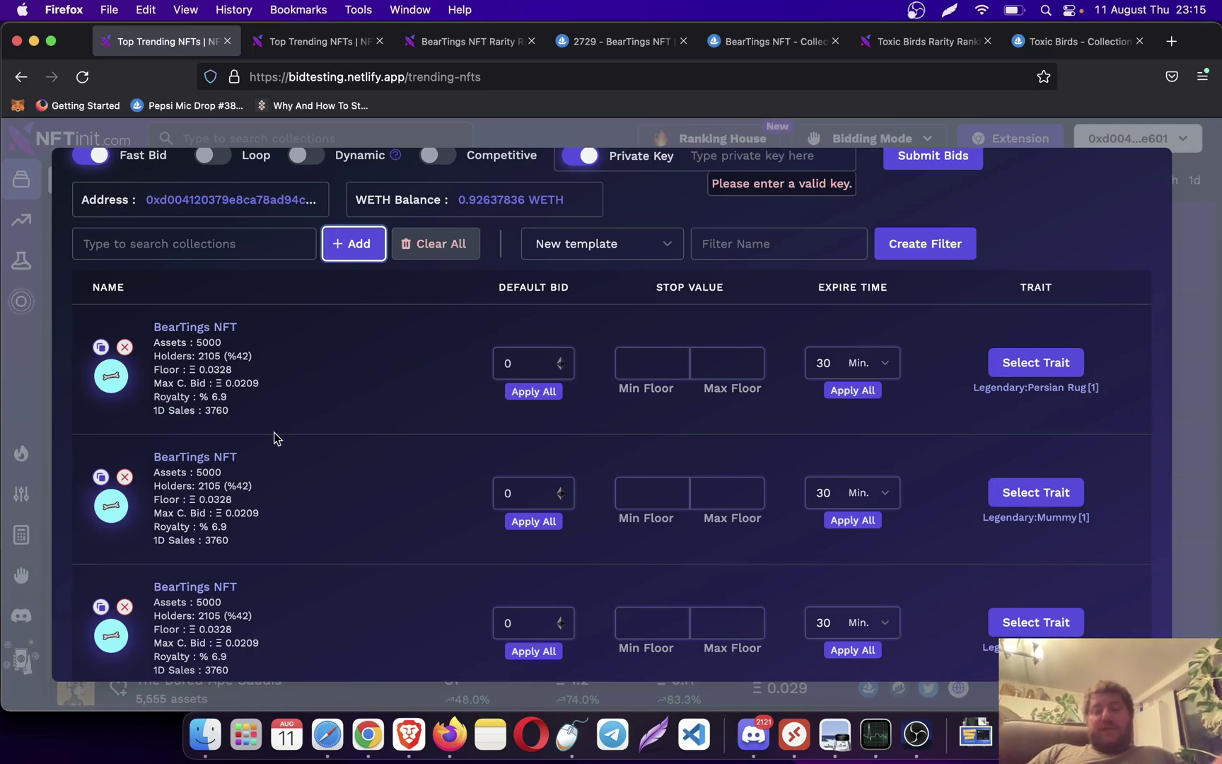
scroll(396, 494, "down", 3)
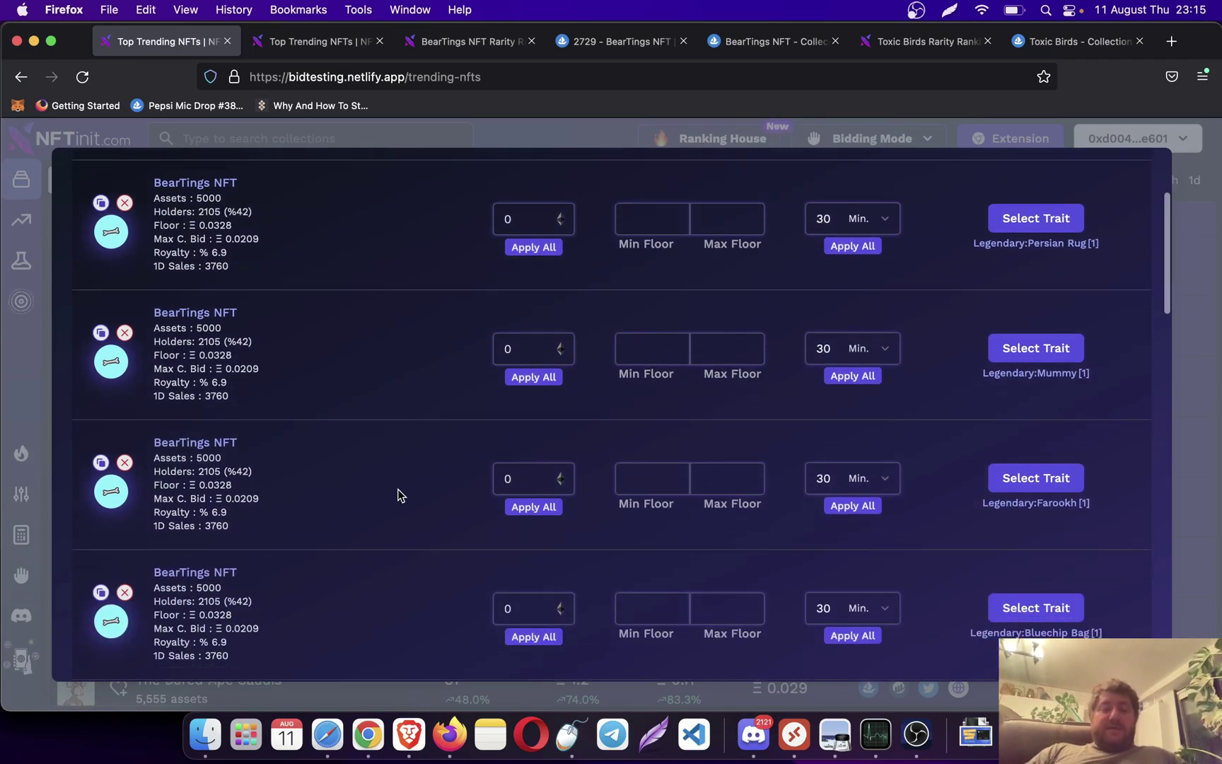
scroll(379, 498, "down", 8)
scroll(379, 497, "down", 10)
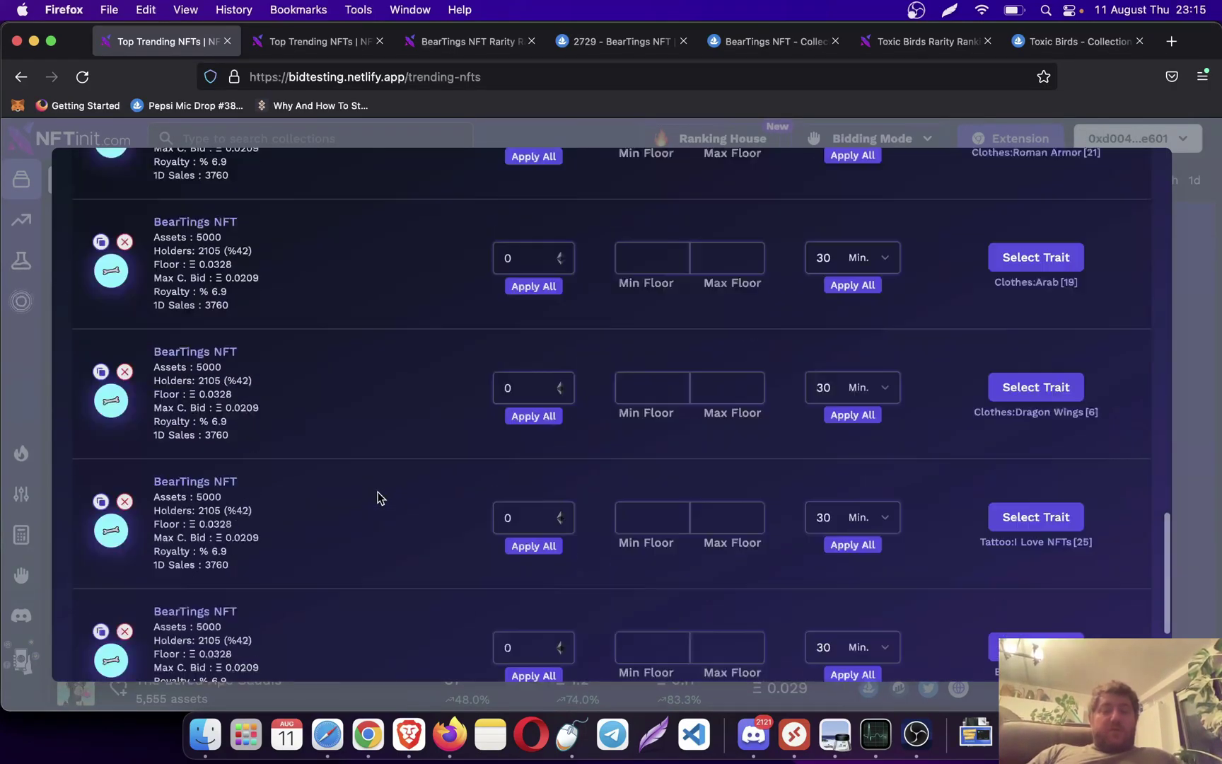
scroll(379, 498, "up", 20)
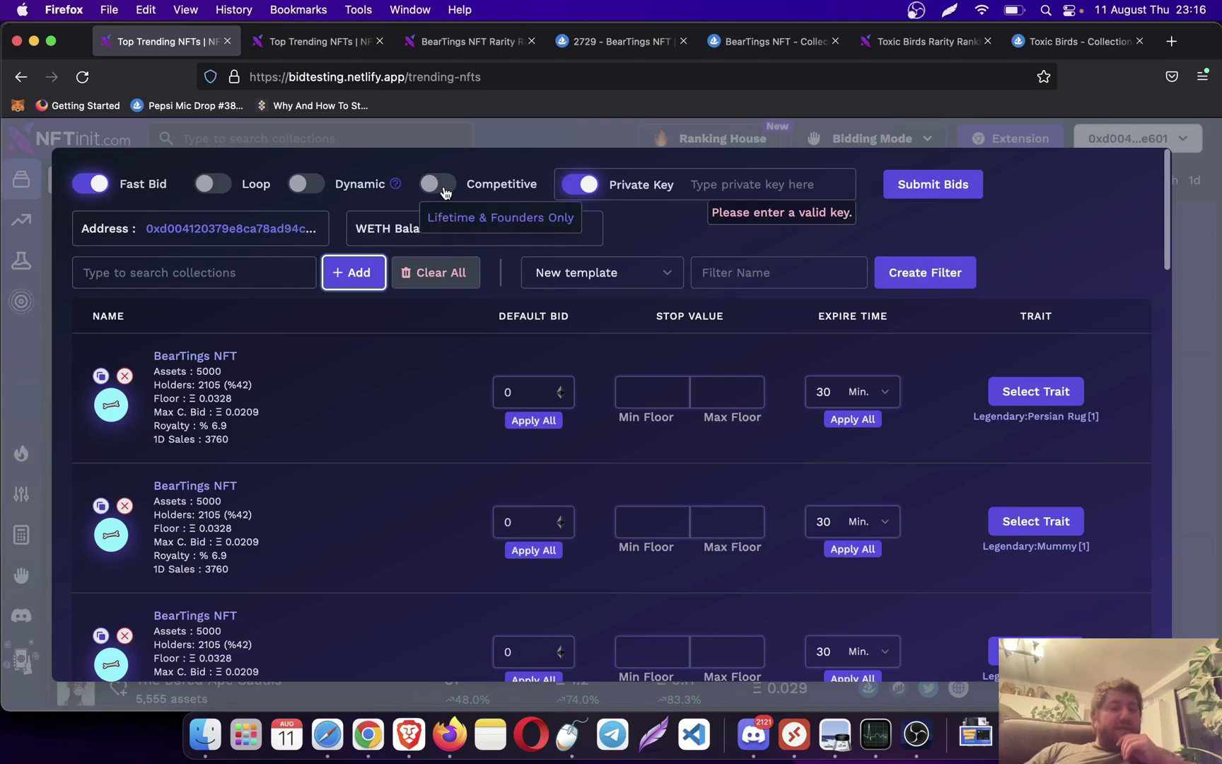
left_click(446, 192)
left_click(226, 192)
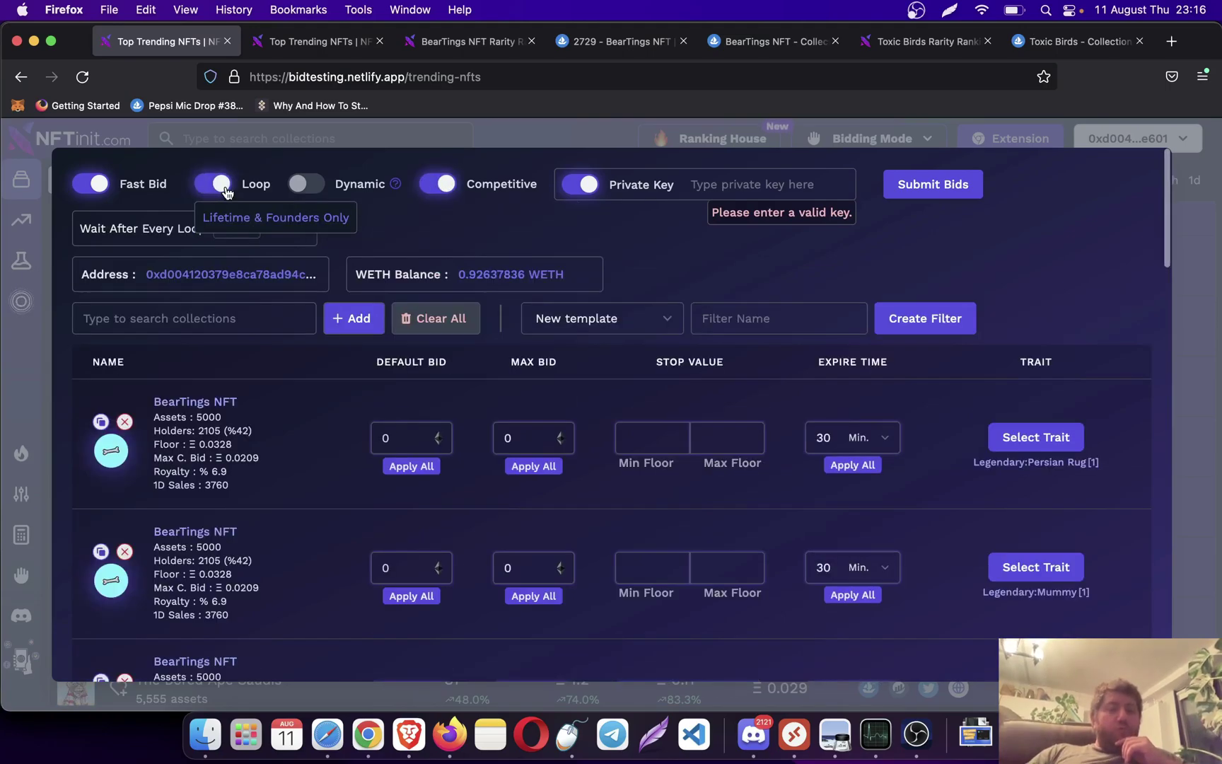
- Enter a 0.02 default bid and 0.05 max bid, and apply both to all BearTings rows
left_click(408, 434)
type("0")
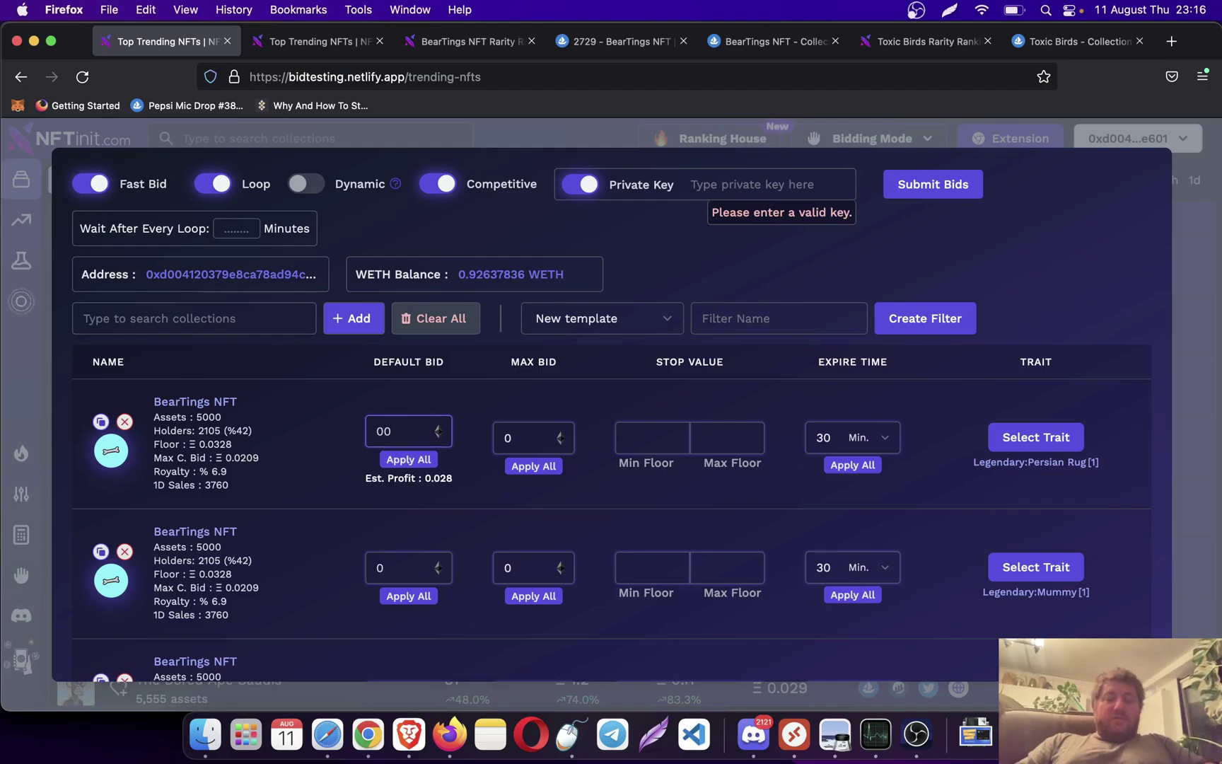
key("BackSpace")
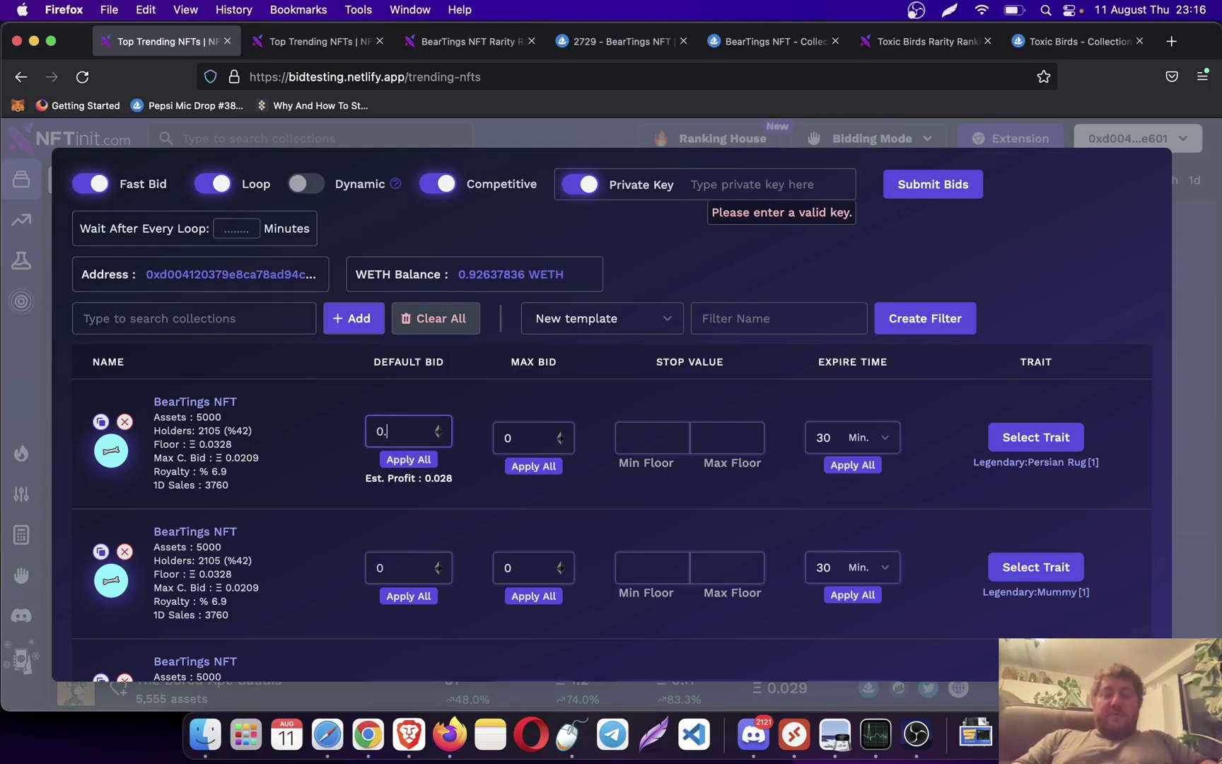
type(".")
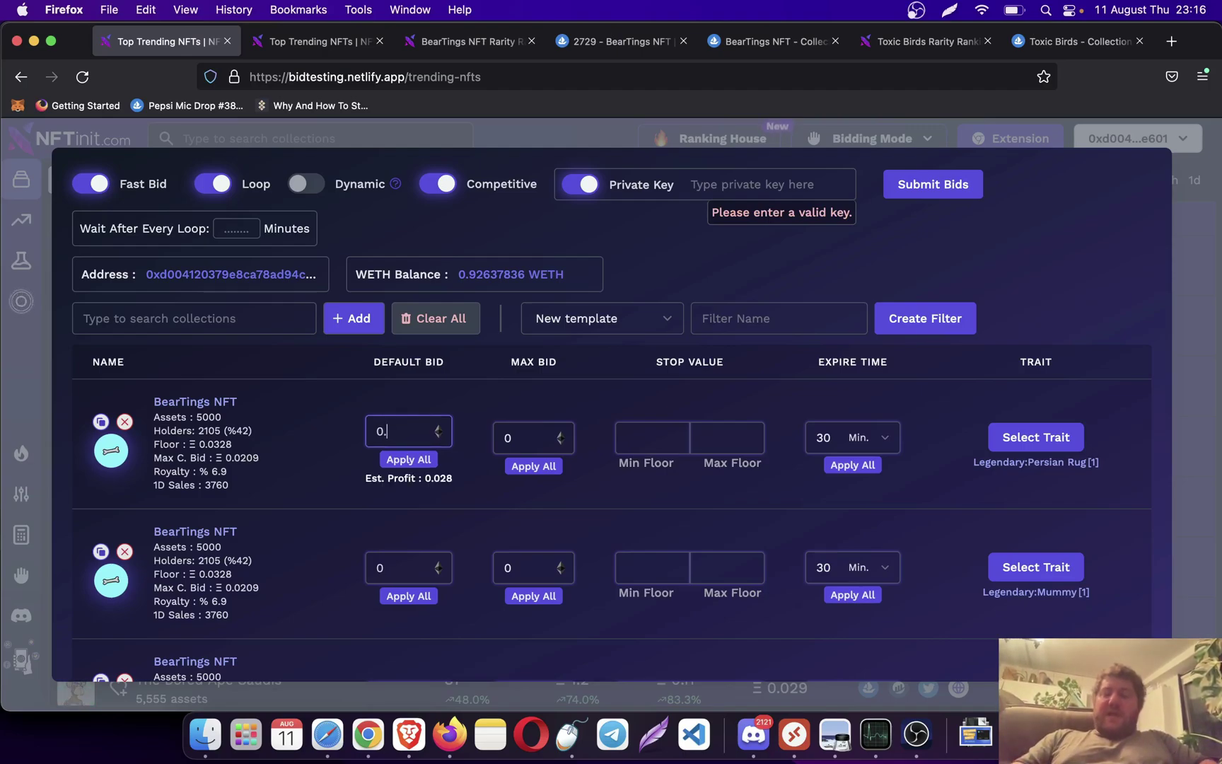
type("02")
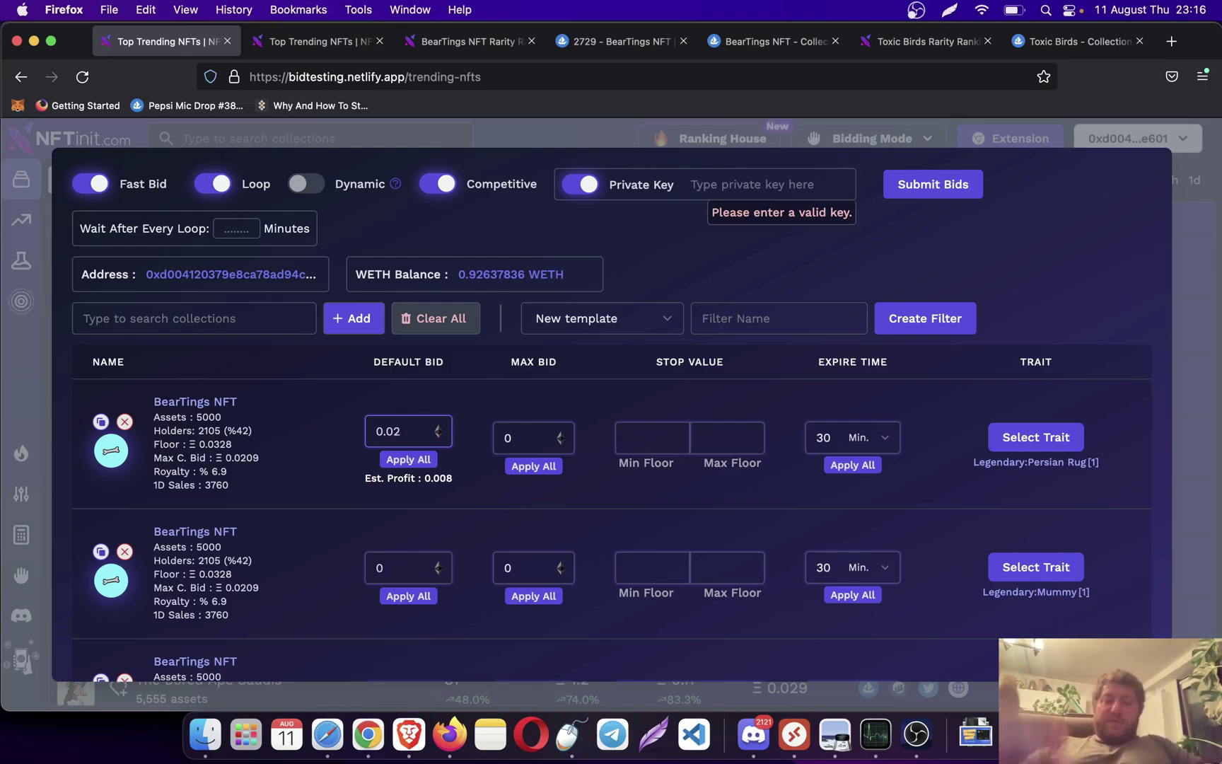
left_click(515, 435)
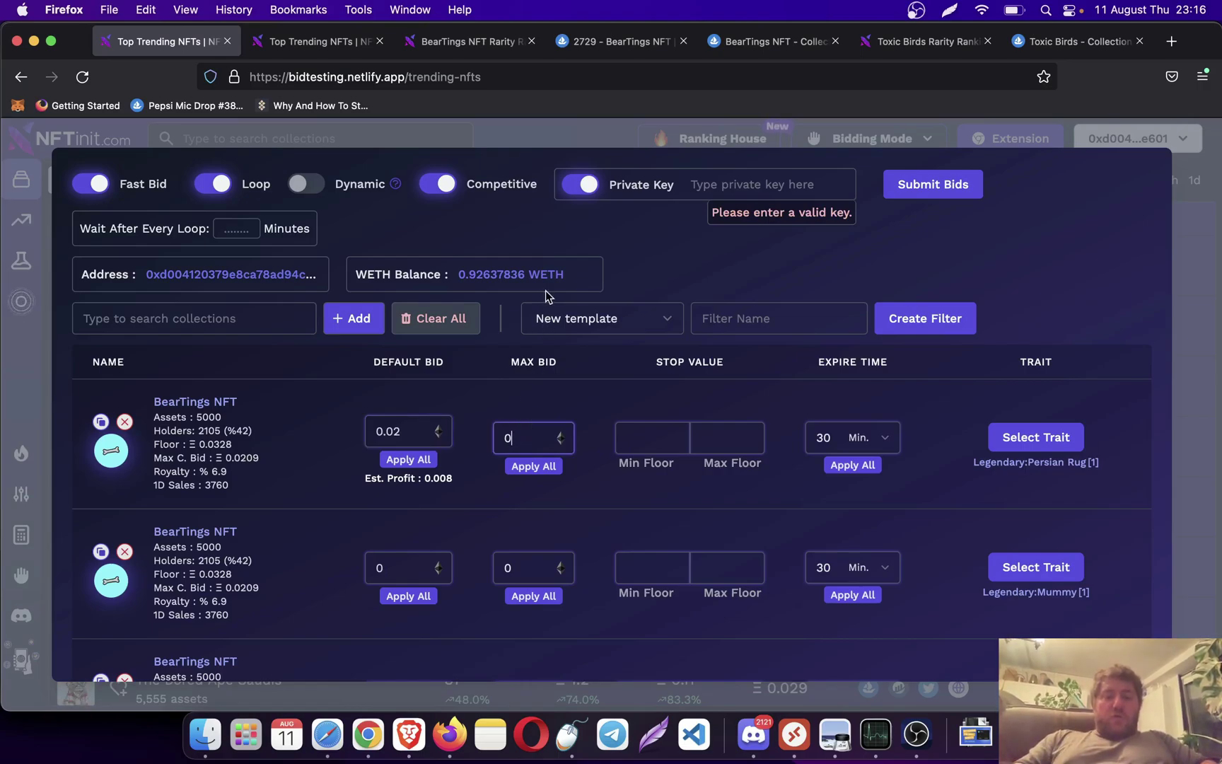
type(".0")
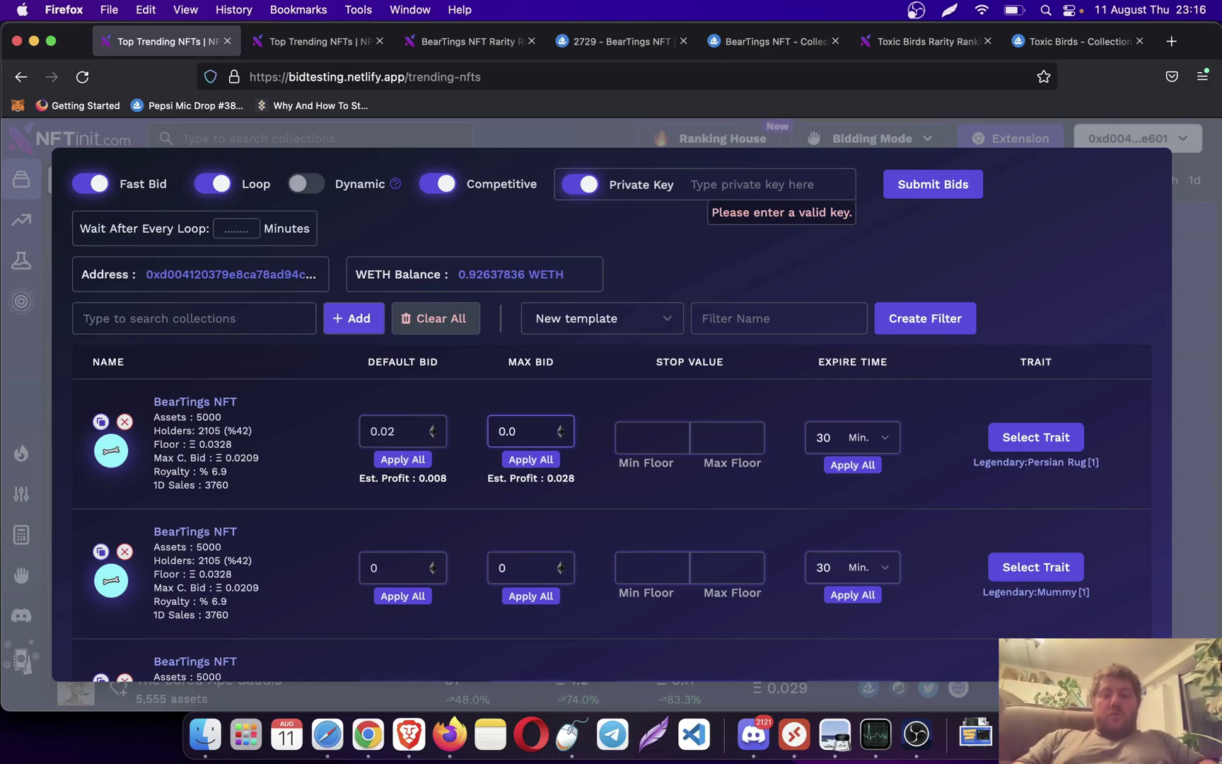
type("5")
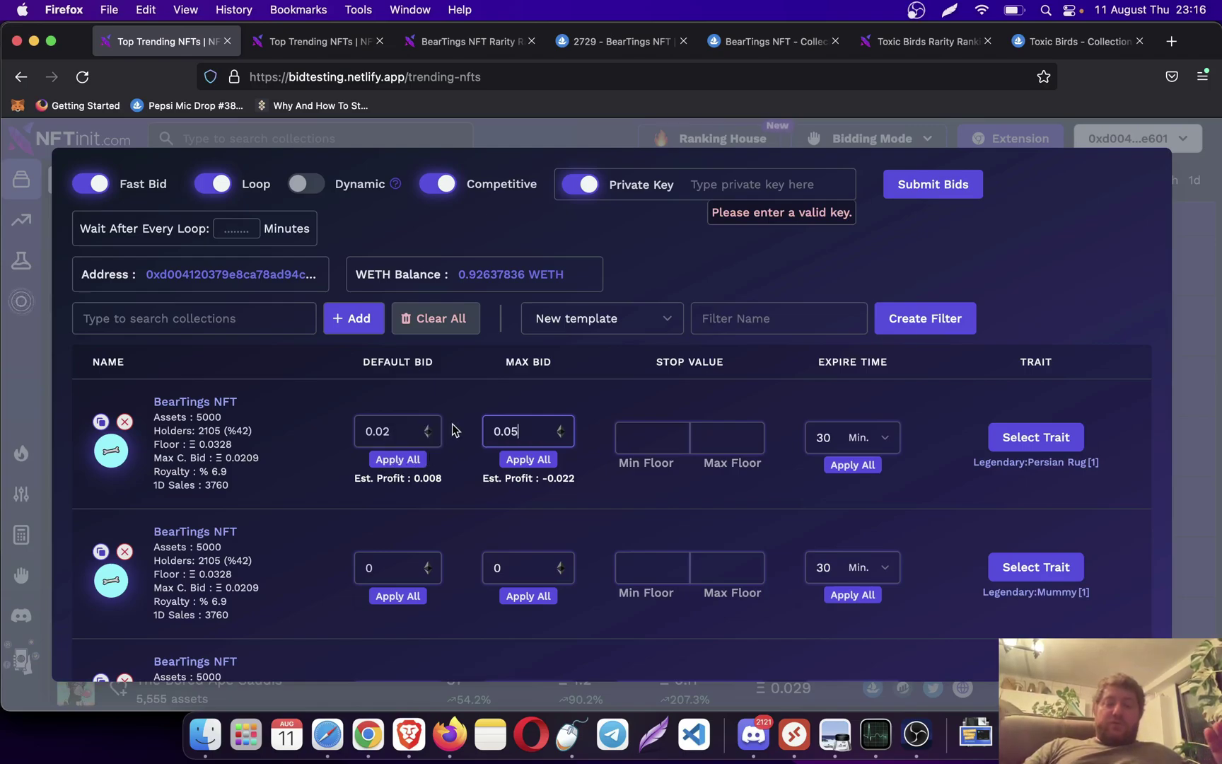
left_click(415, 461)
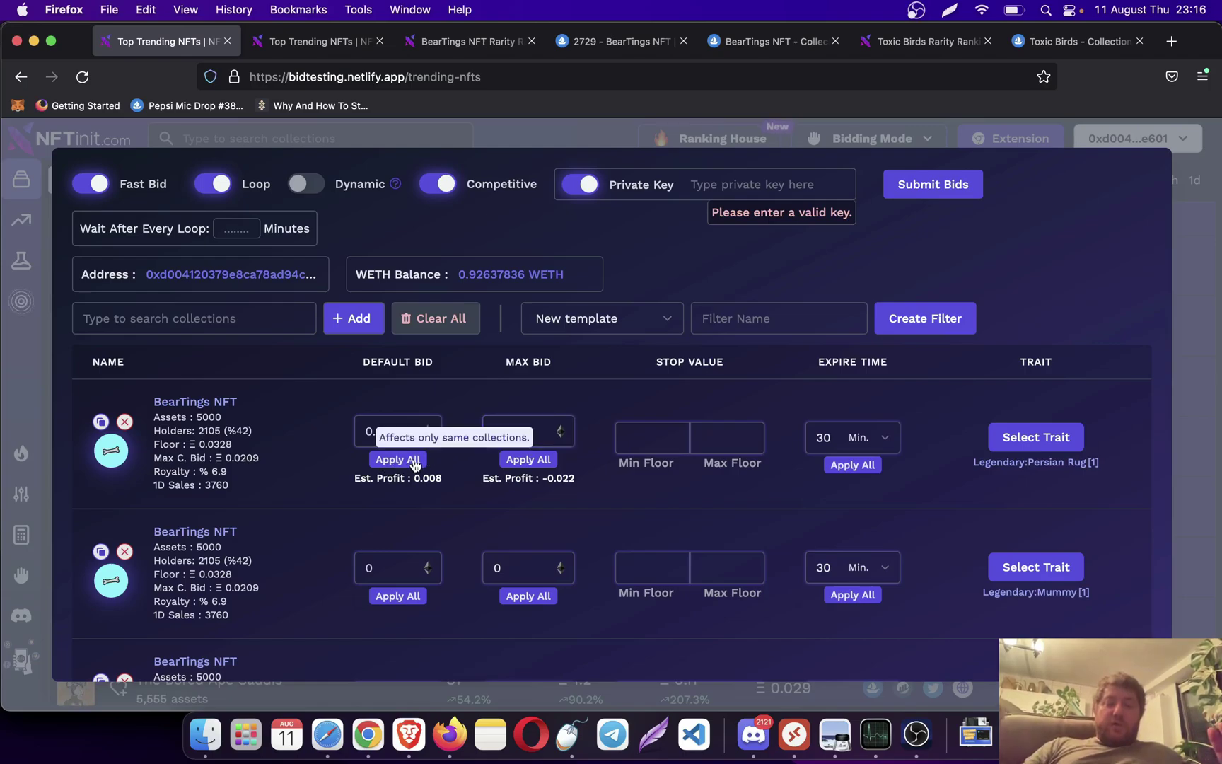
left_click(541, 463)
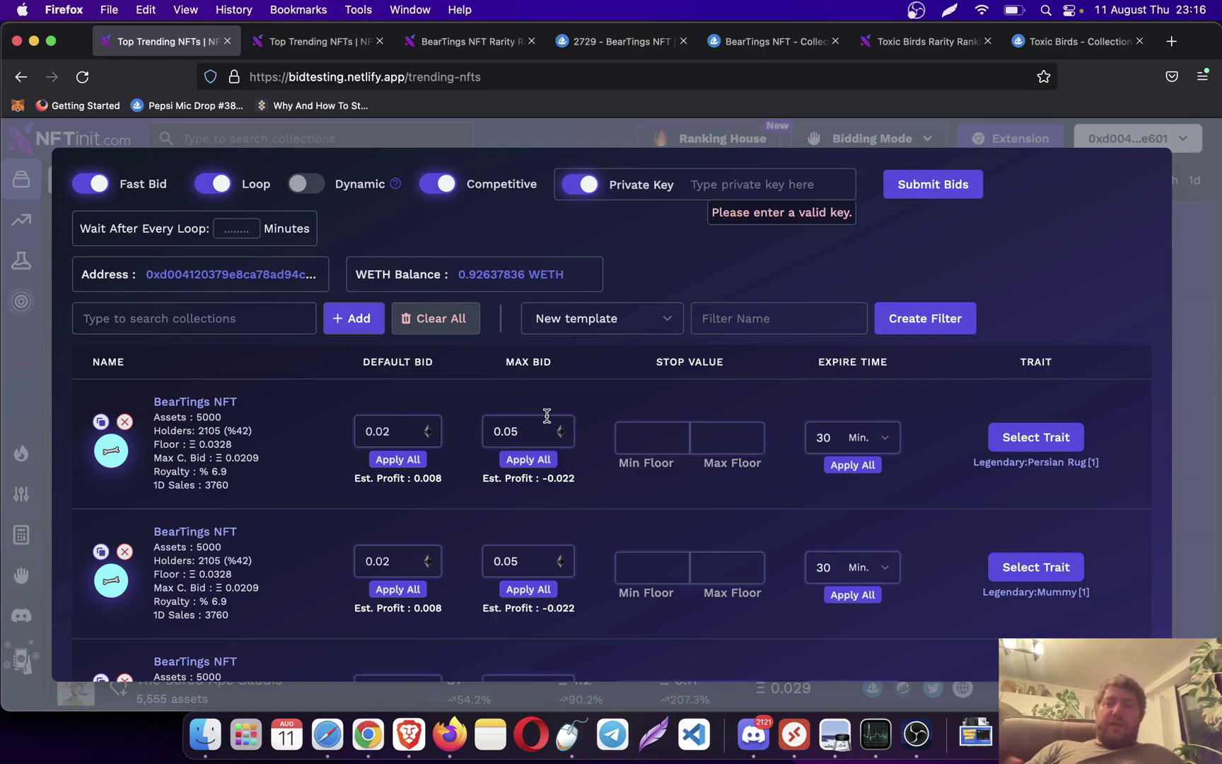
scroll(546, 416, "down", 10)
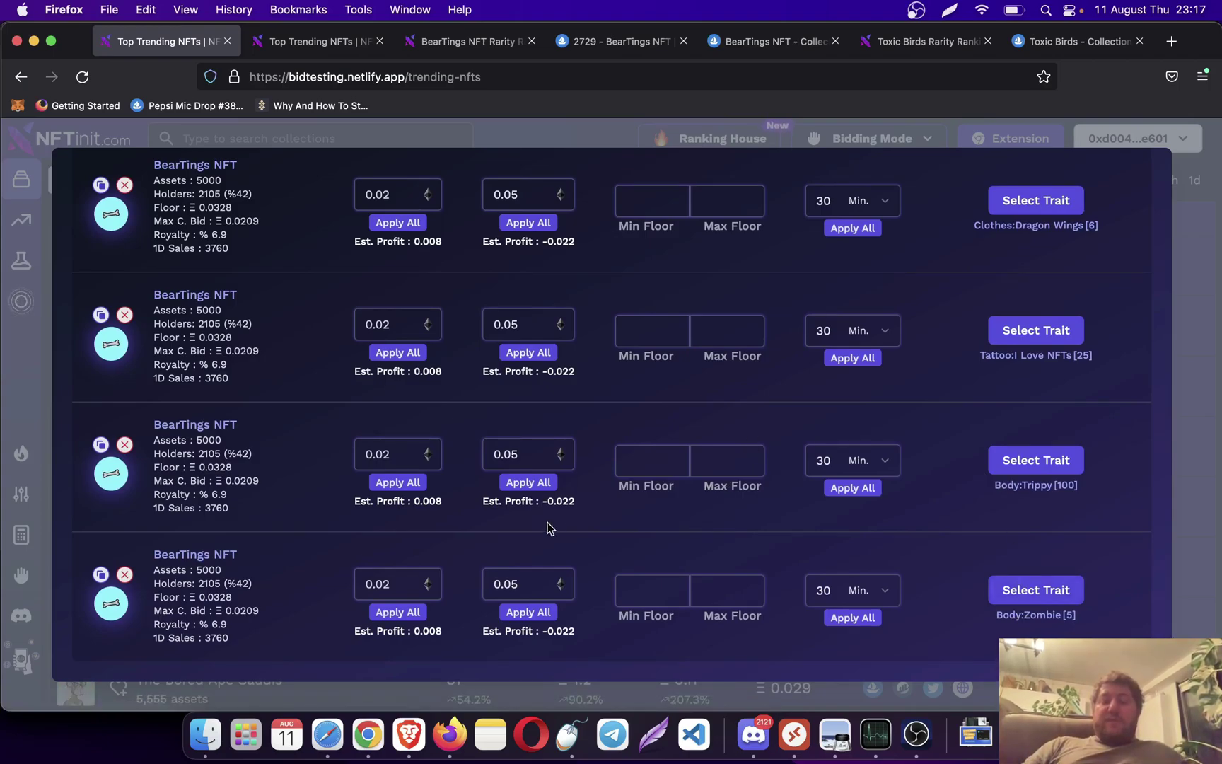
scroll(549, 527, "down", 5)
scroll(549, 526, "up", 10)
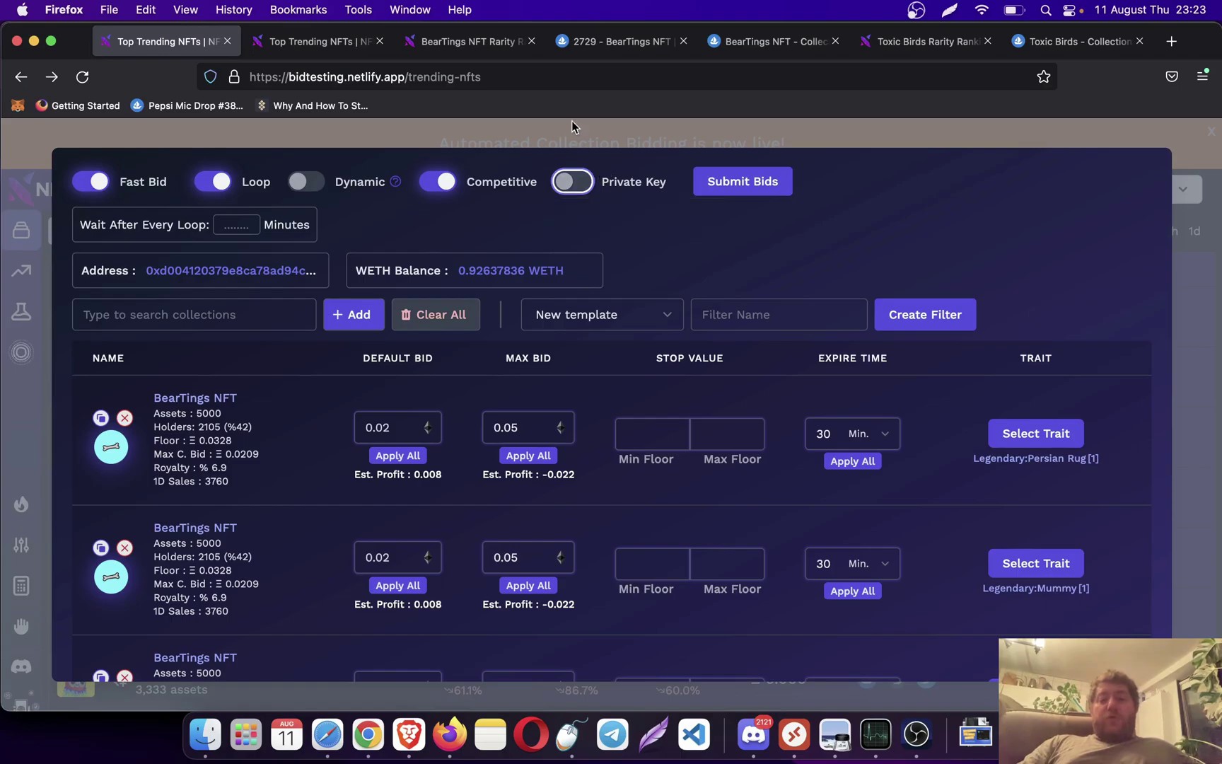
- Turn on private-key bid signing and bring up the 1Clicker auto-clicker settings
left_click(573, 182)
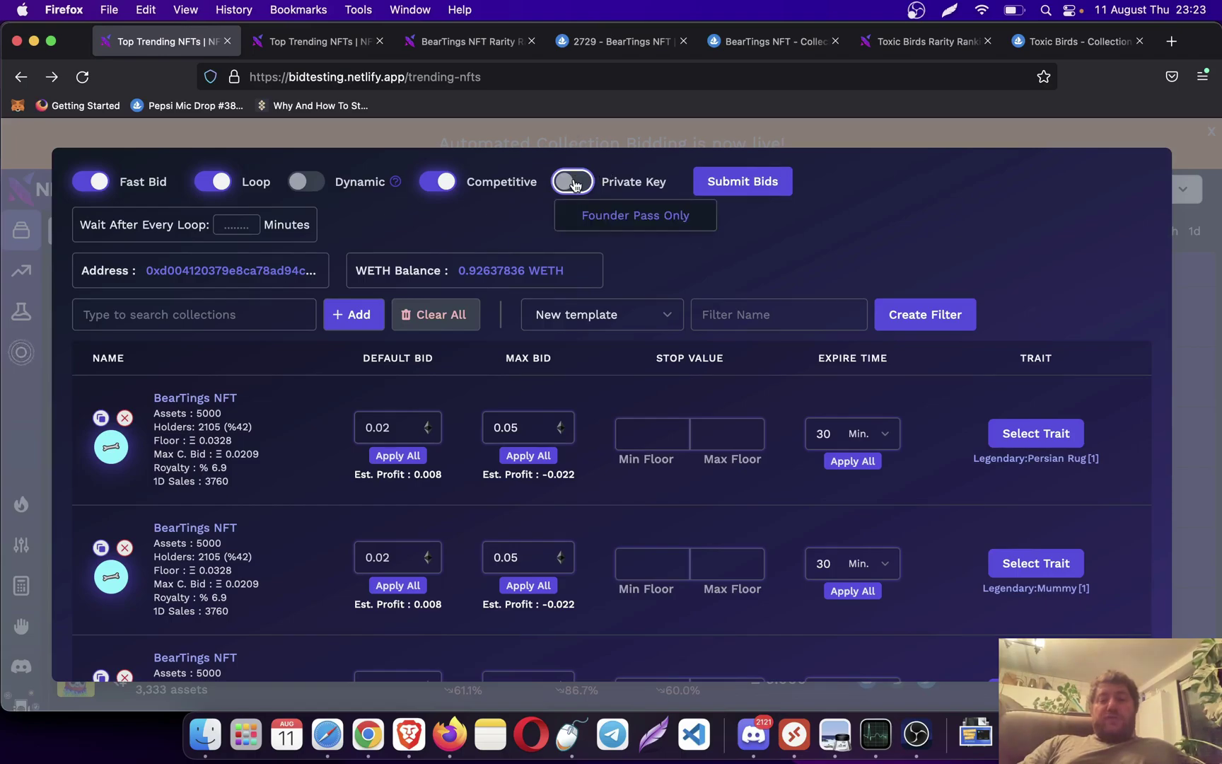
left_click(573, 182)
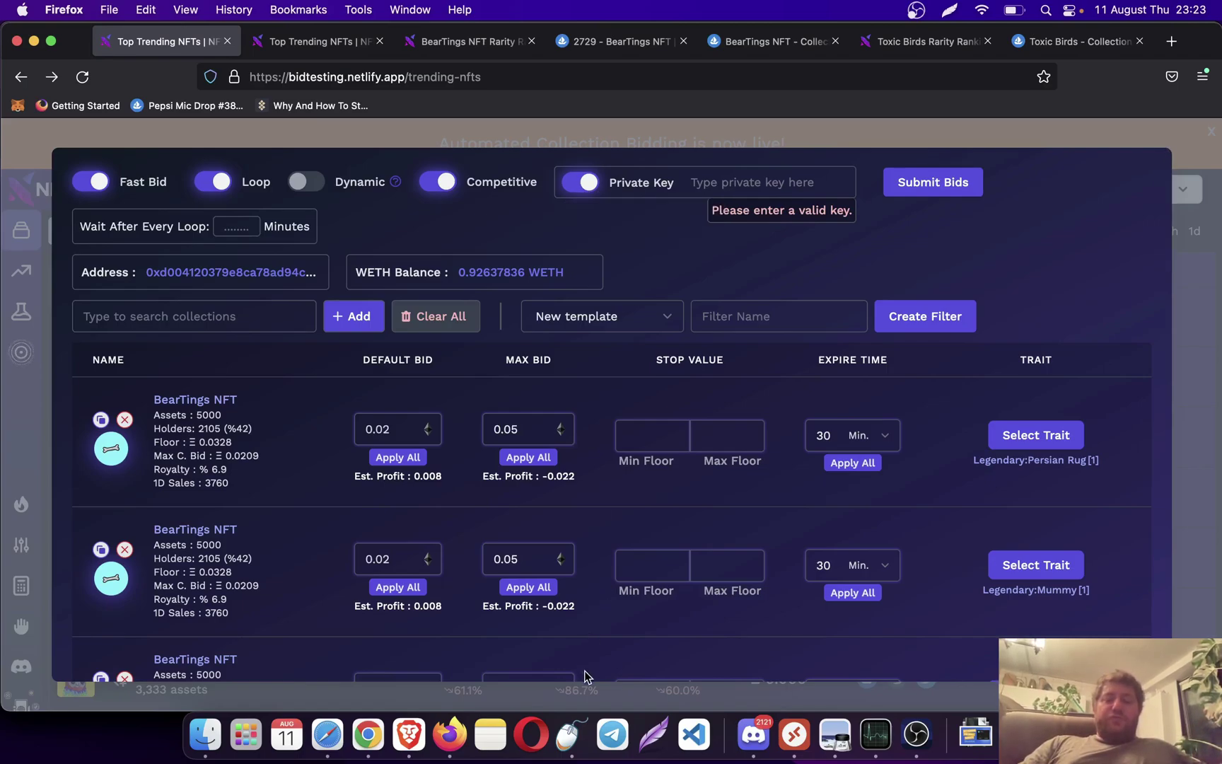
left_click(571, 734)
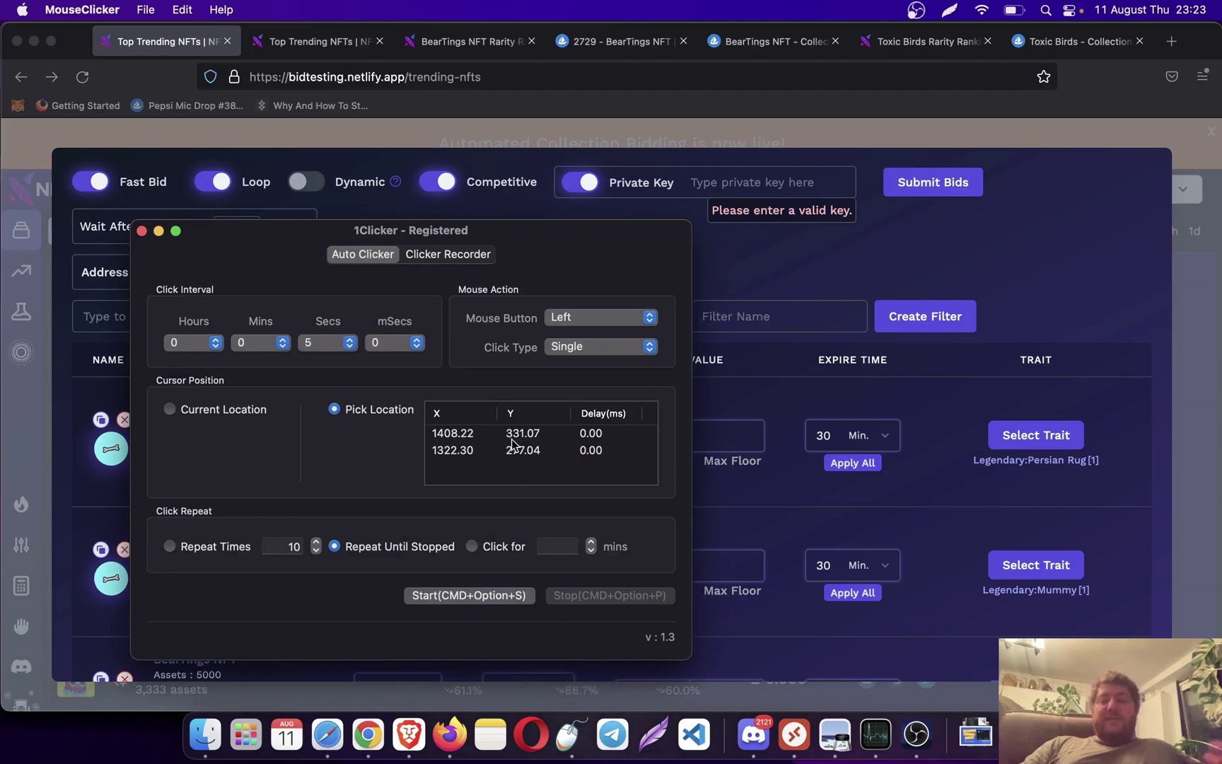
- Export the wallet account's private key from MetaMask Account details, entering the wallet password
left_click(811, 272)
left_click(18, 105)
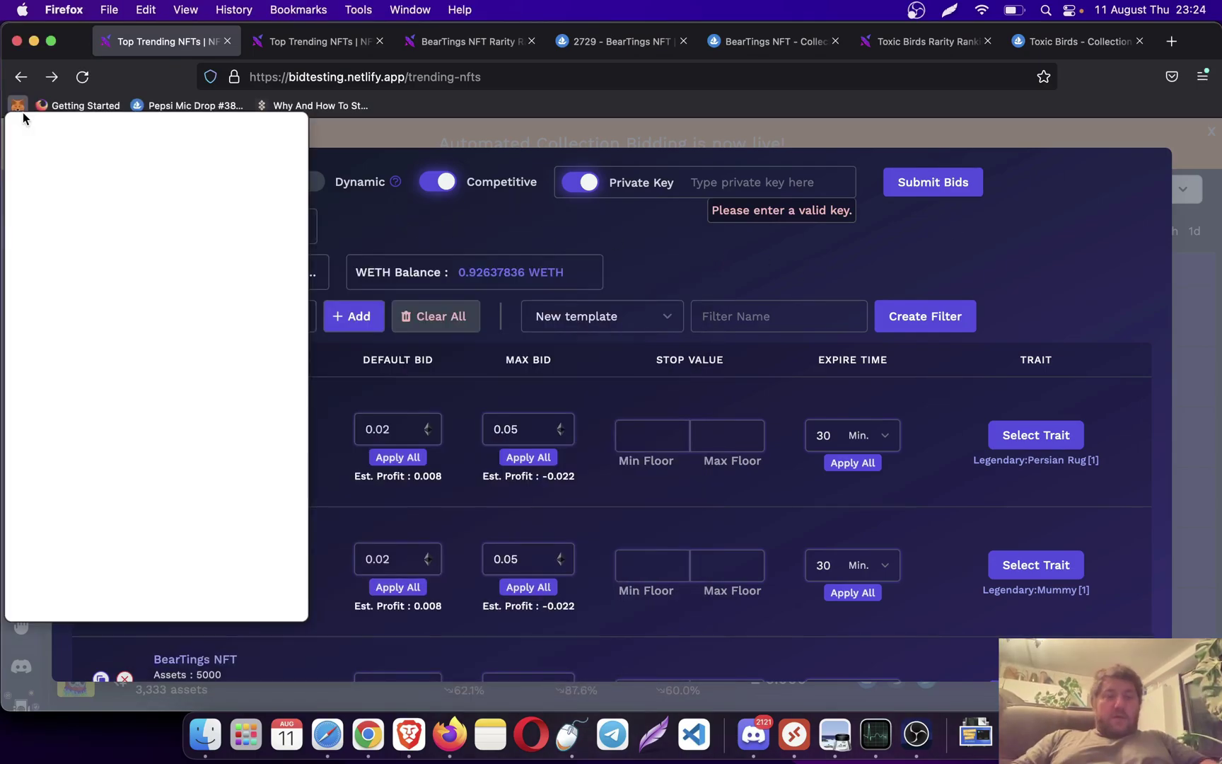
left_click(292, 202)
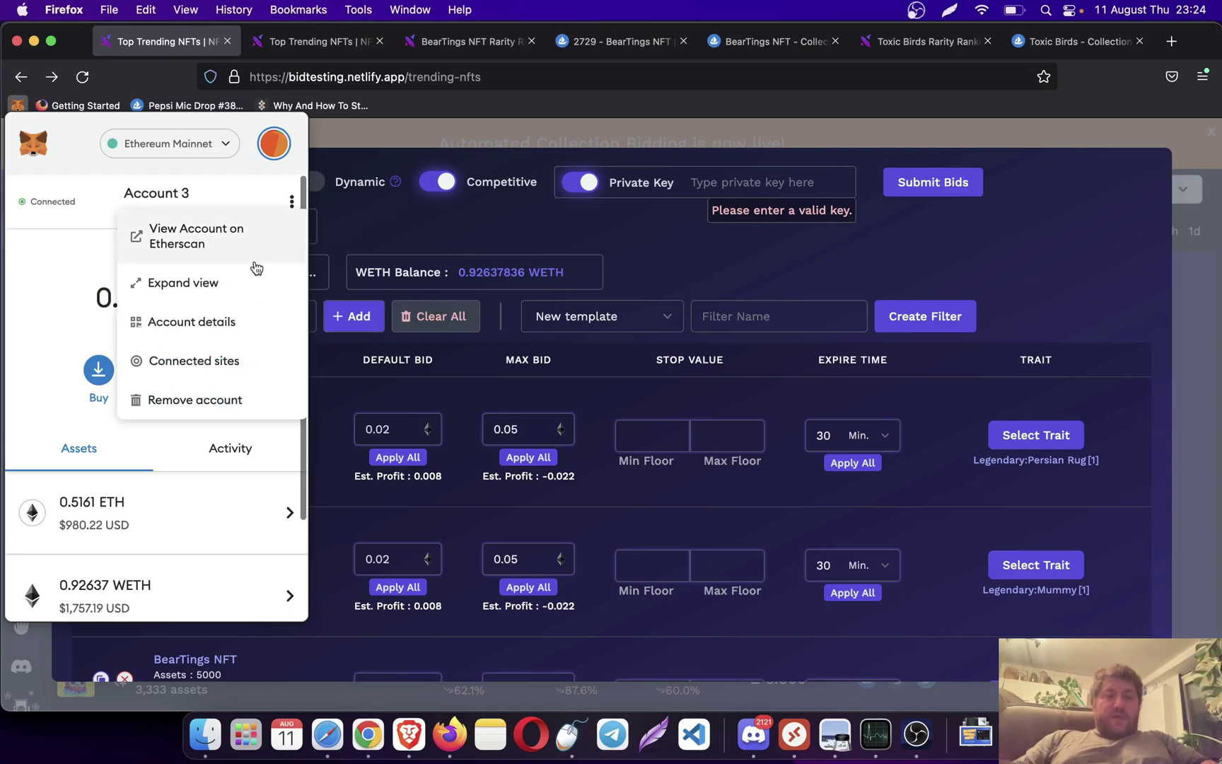
left_click(207, 327)
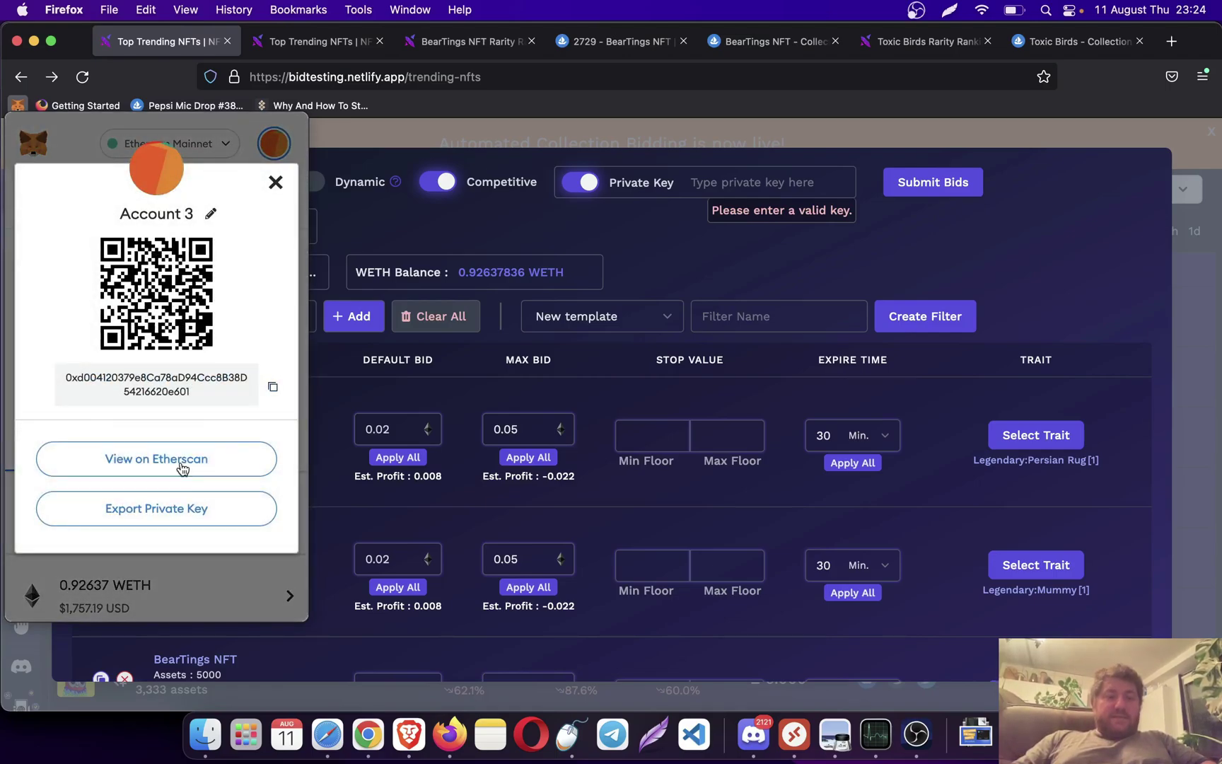
left_click(170, 517)
type("••••••••")
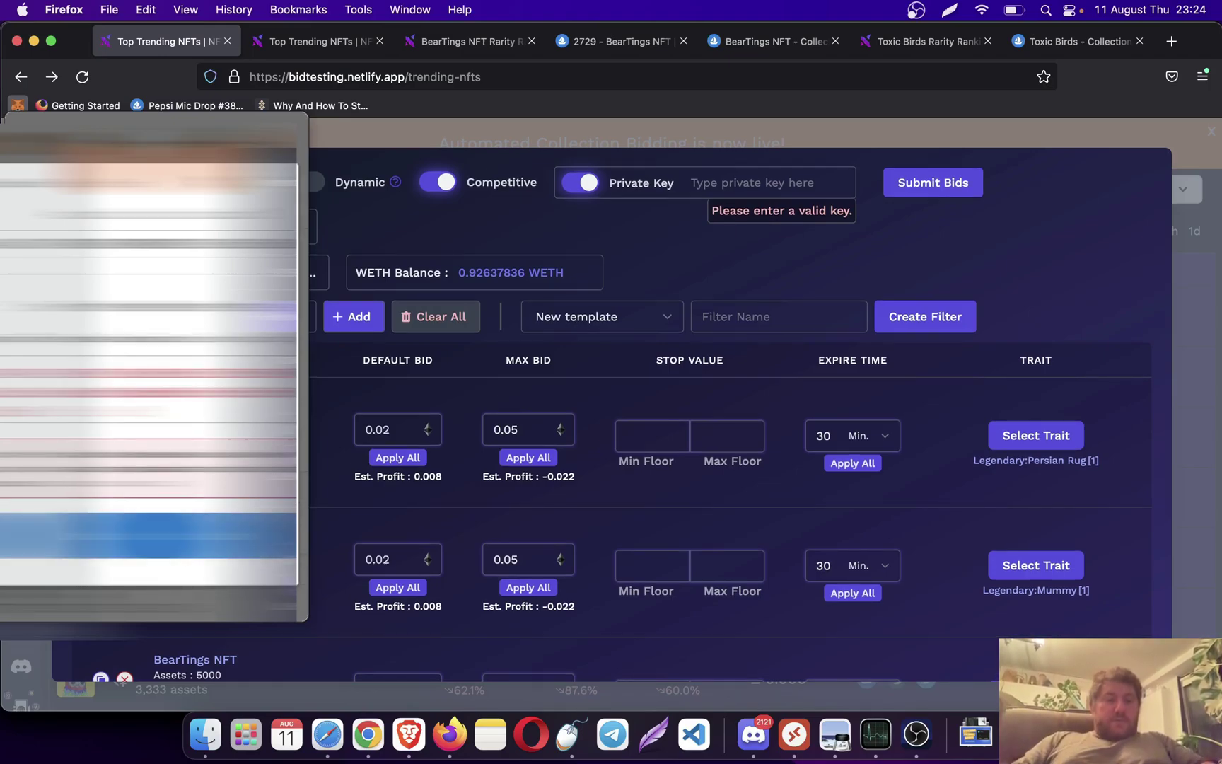
- Paste the exported private key into NFTinit's Private Key field
left_click(731, 184)
key("super+v")
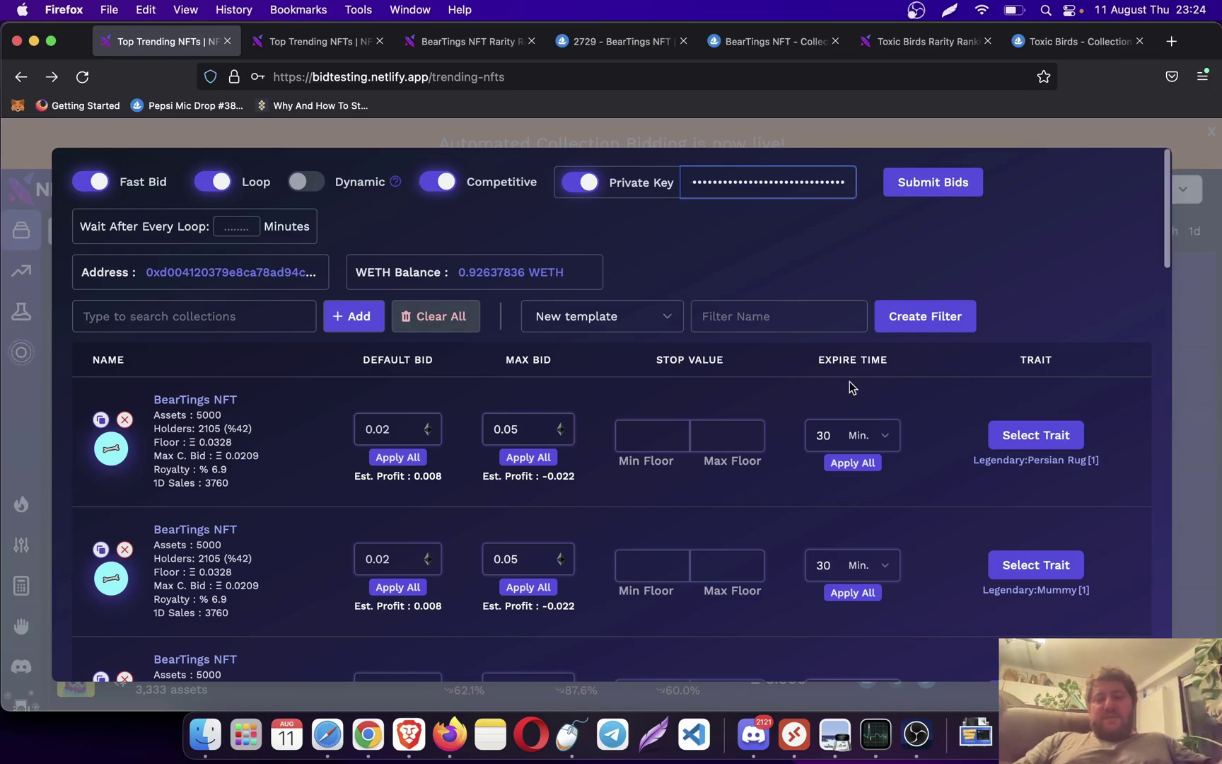
mouse_move(342, 182)
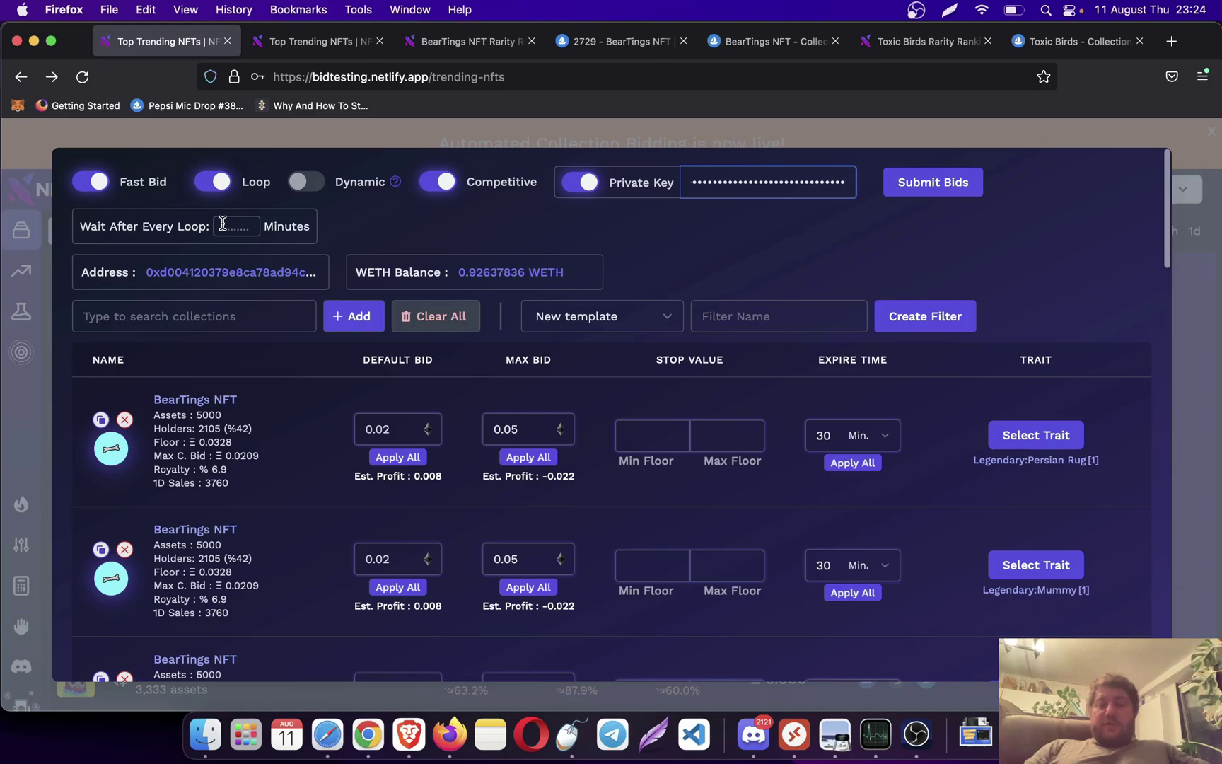
- Review the submitted bids, then try a 0.06 default bid and cancel after the above-floor warning
left_click(894, 196)
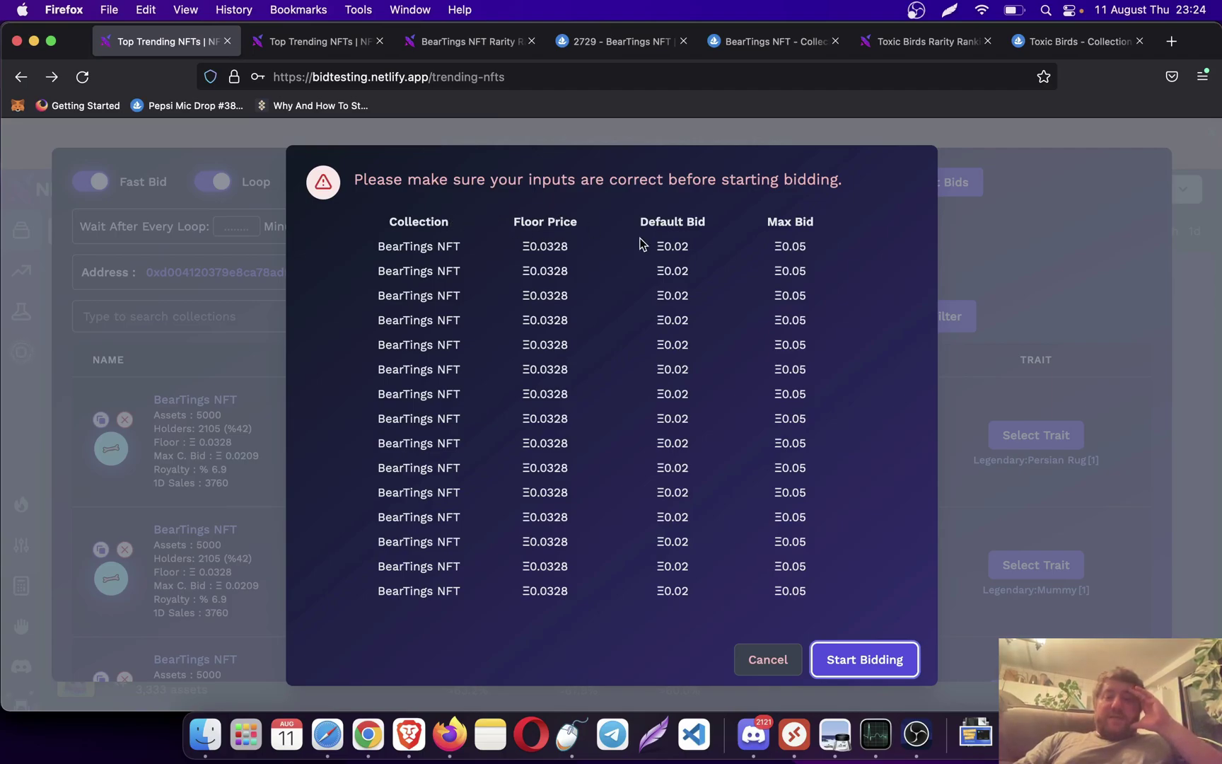
left_click(758, 656)
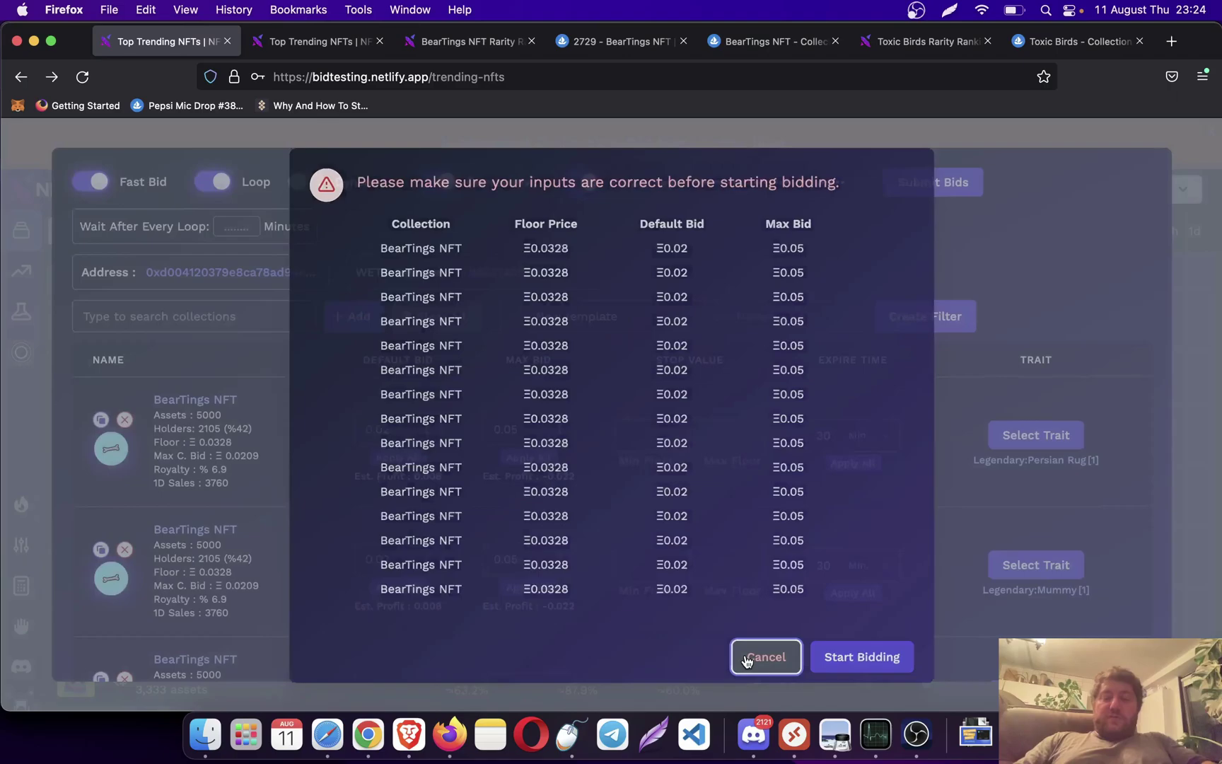
left_click(401, 435)
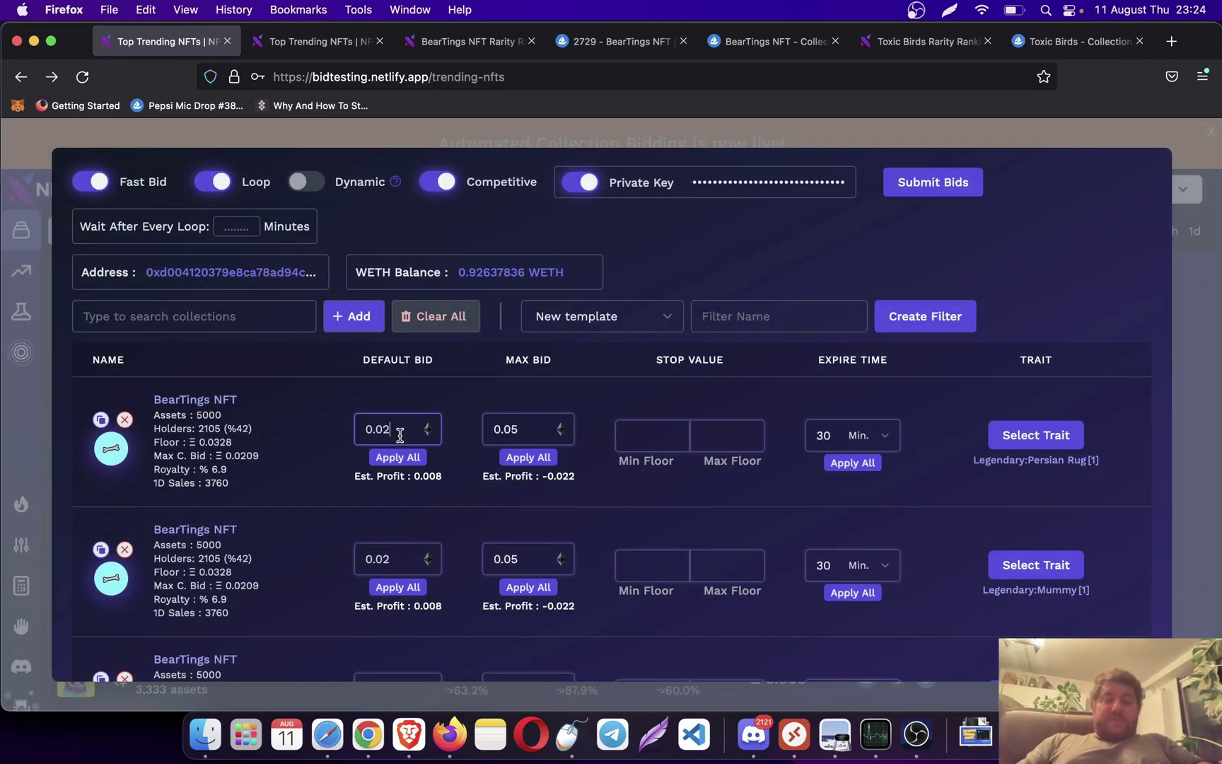
key("BackSpace")
type("6")
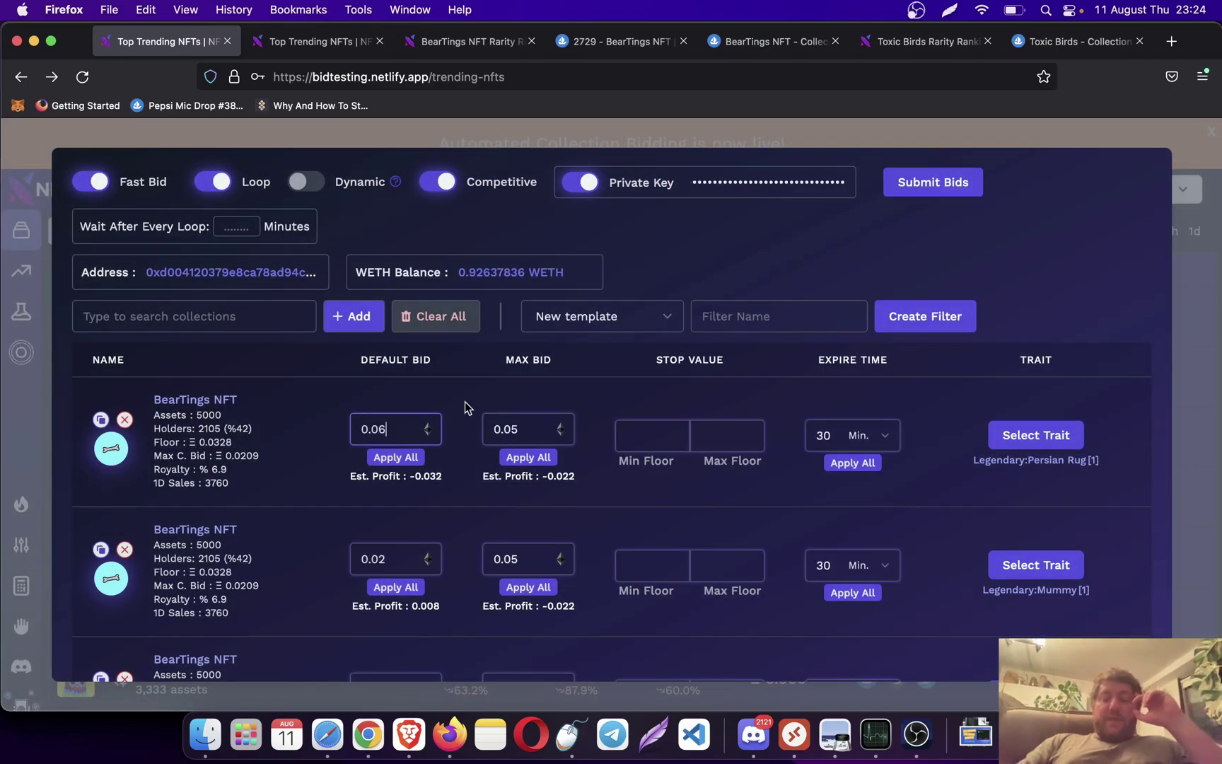
left_click(938, 186)
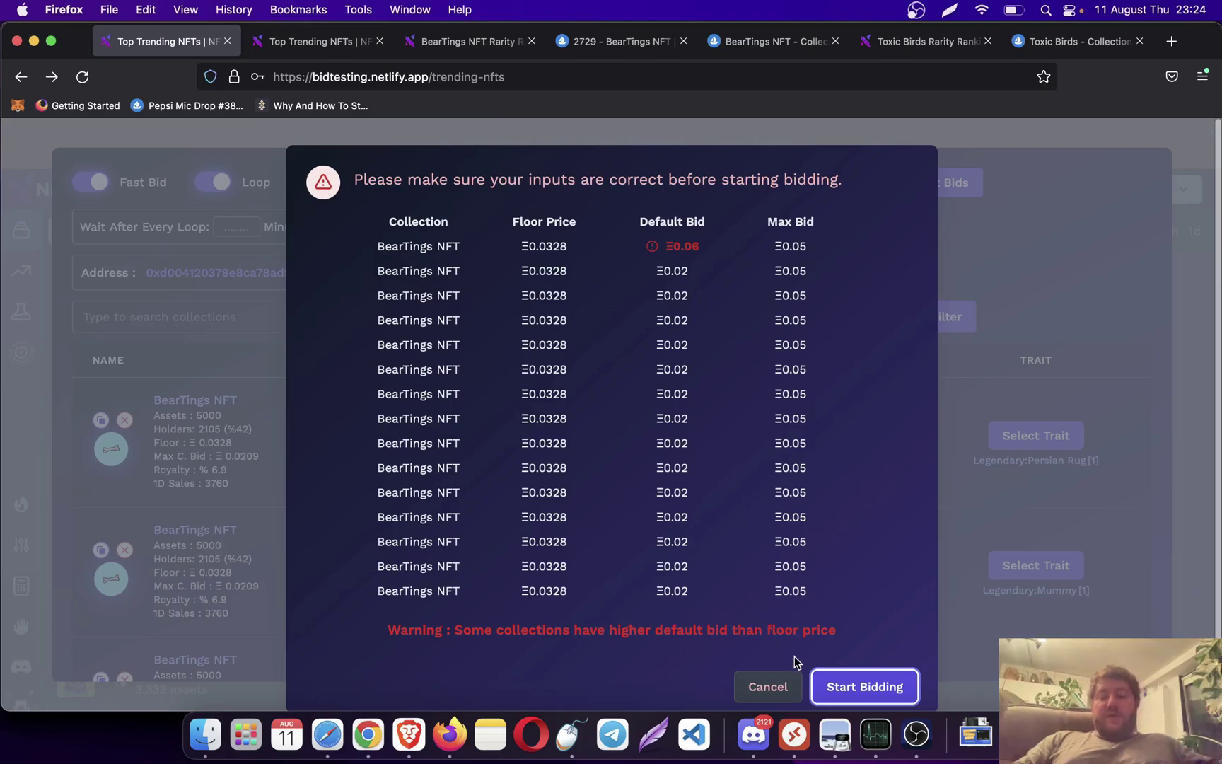
left_click(770, 686)
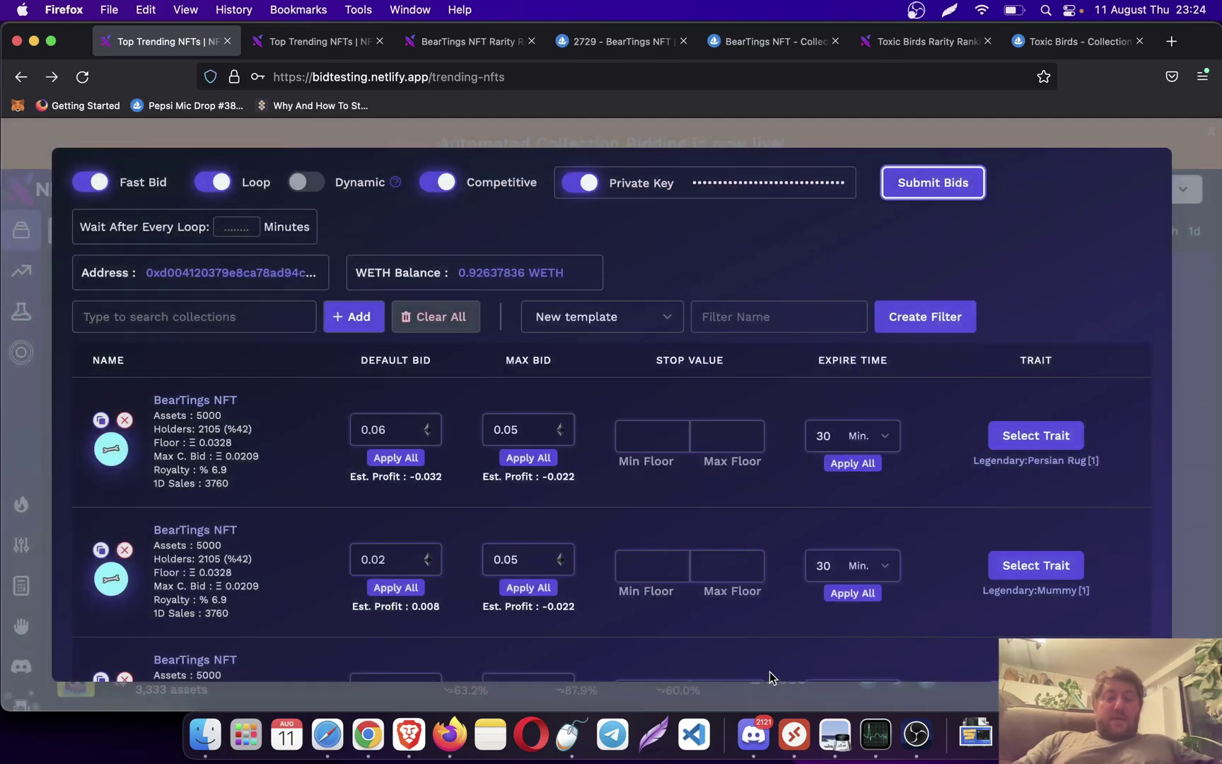
- Restore the first row's default bid to 0.02 and submit the bids for review again
left_click(415, 429)
key("BackSpace")
type("2")
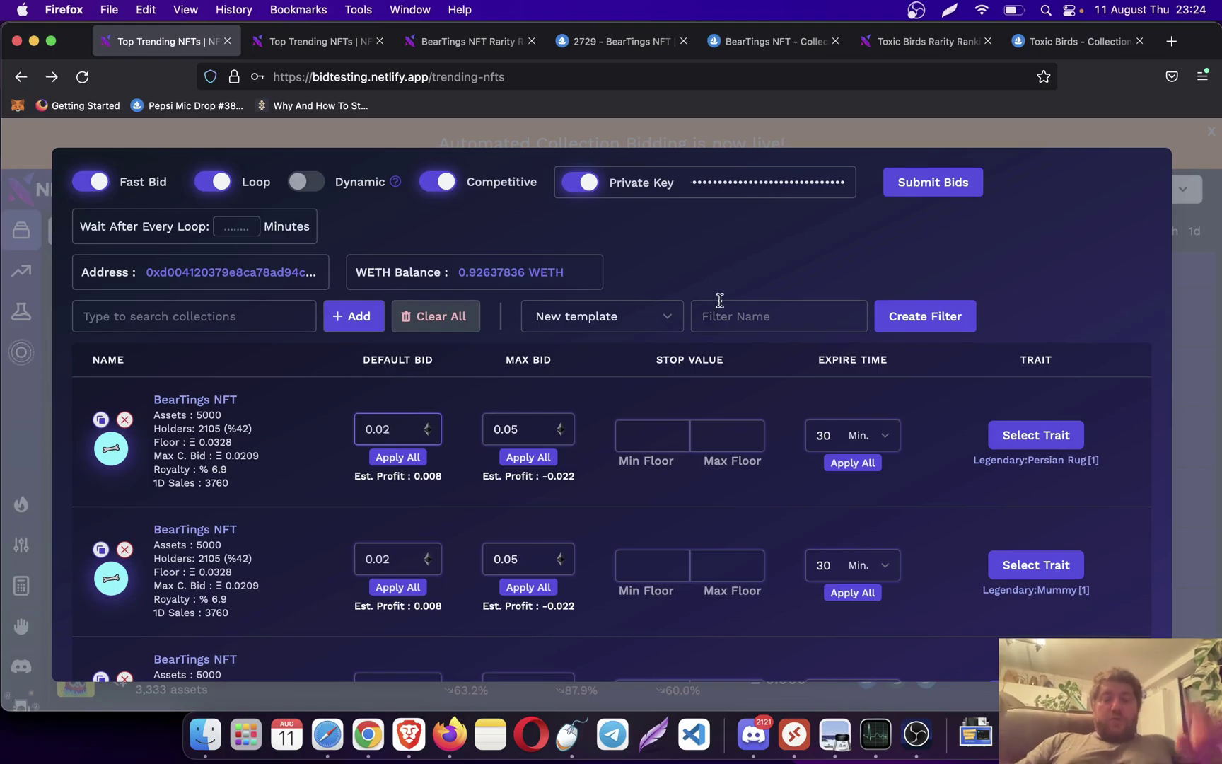
left_click(983, 225)
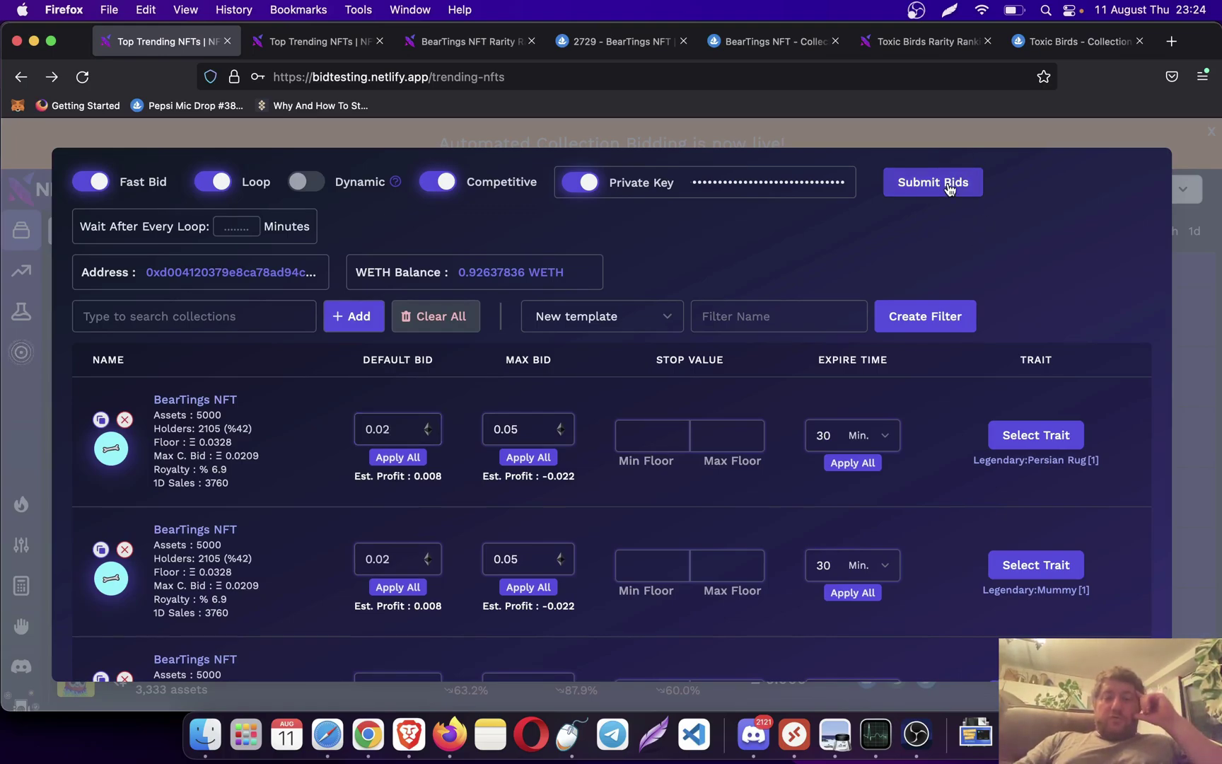
left_click(952, 182)
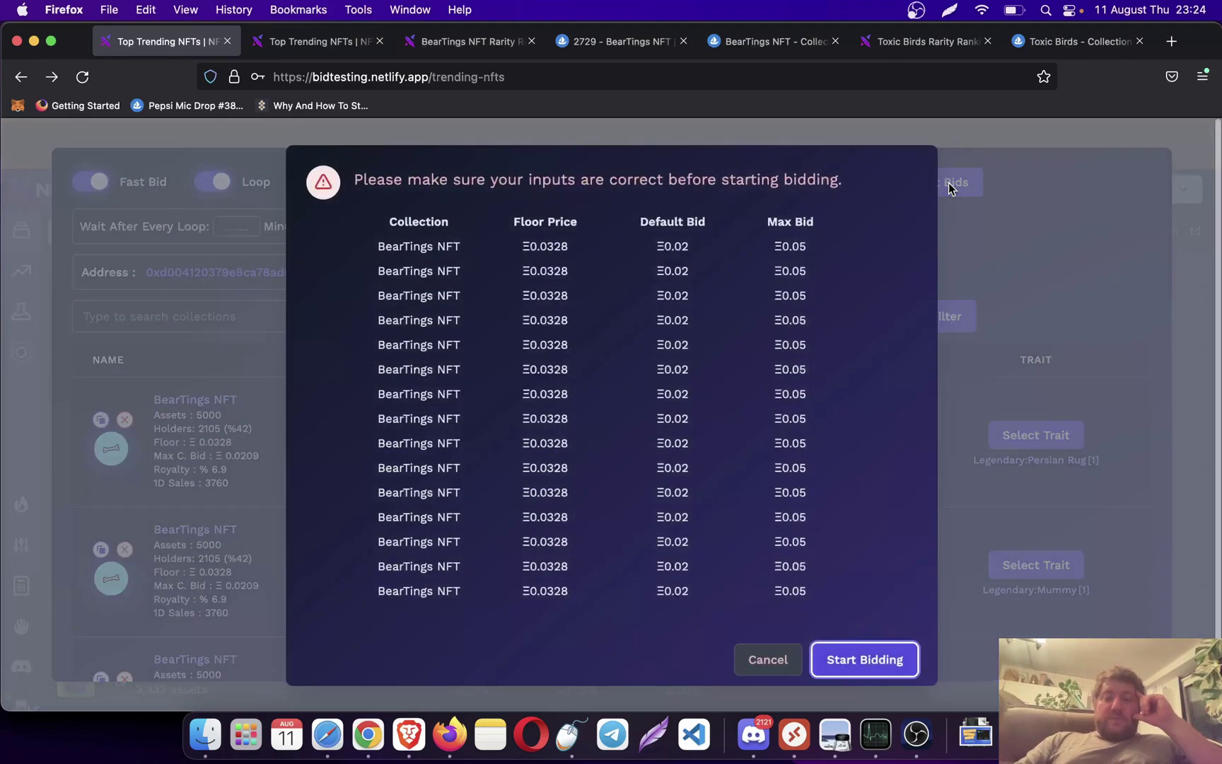
- Start the automated bidding, then open your profile page on OpenSea
left_click(876, 668)
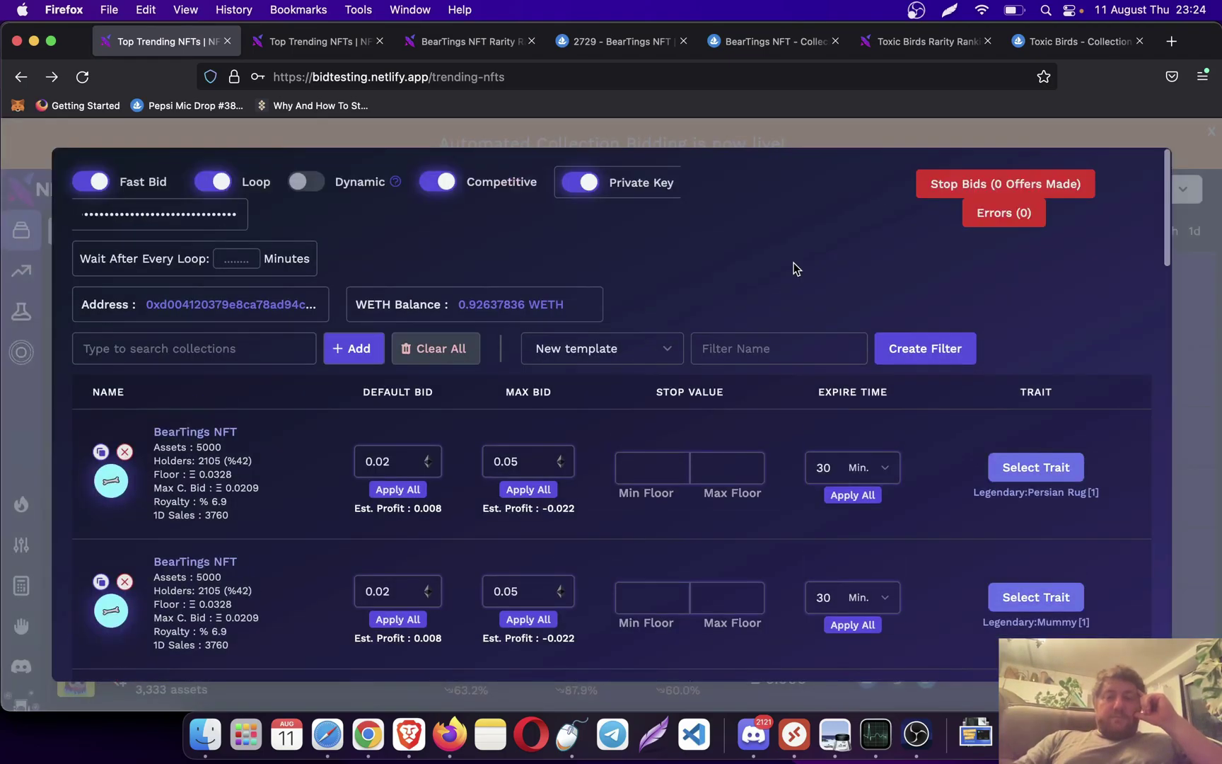
scroll(677, 349, "down", 1)
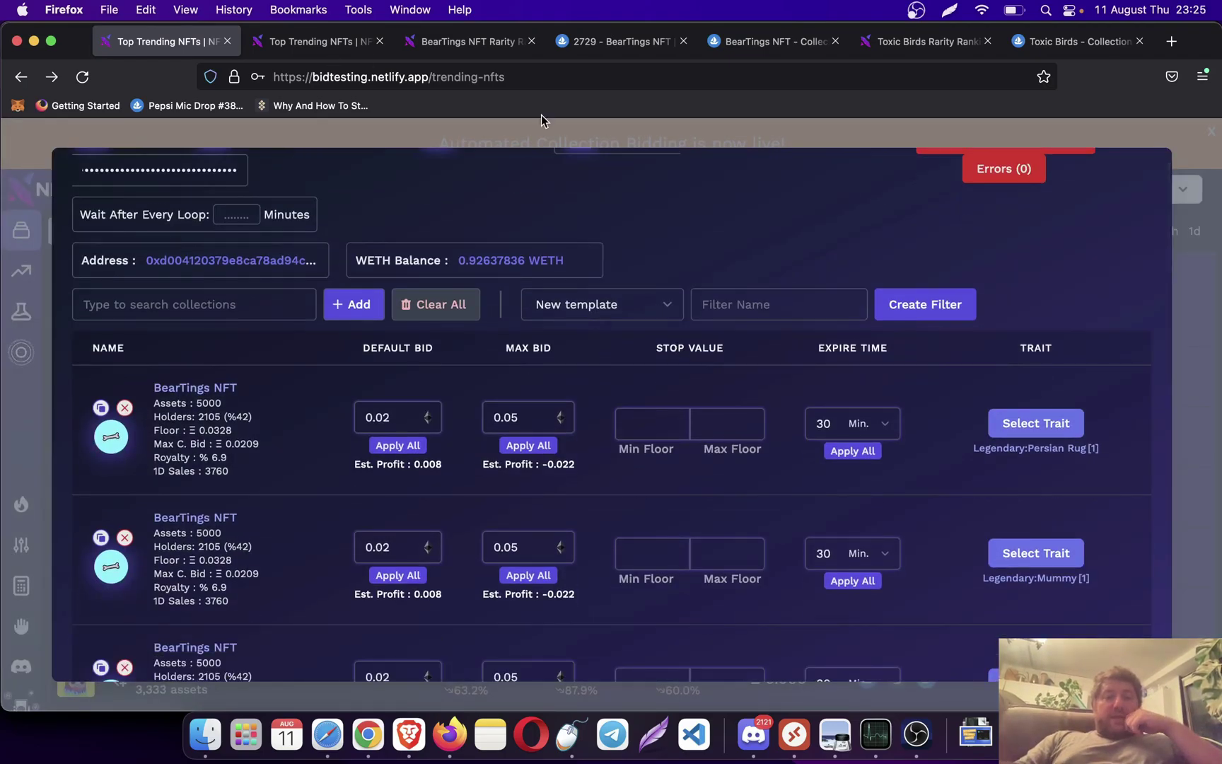
left_click(626, 43)
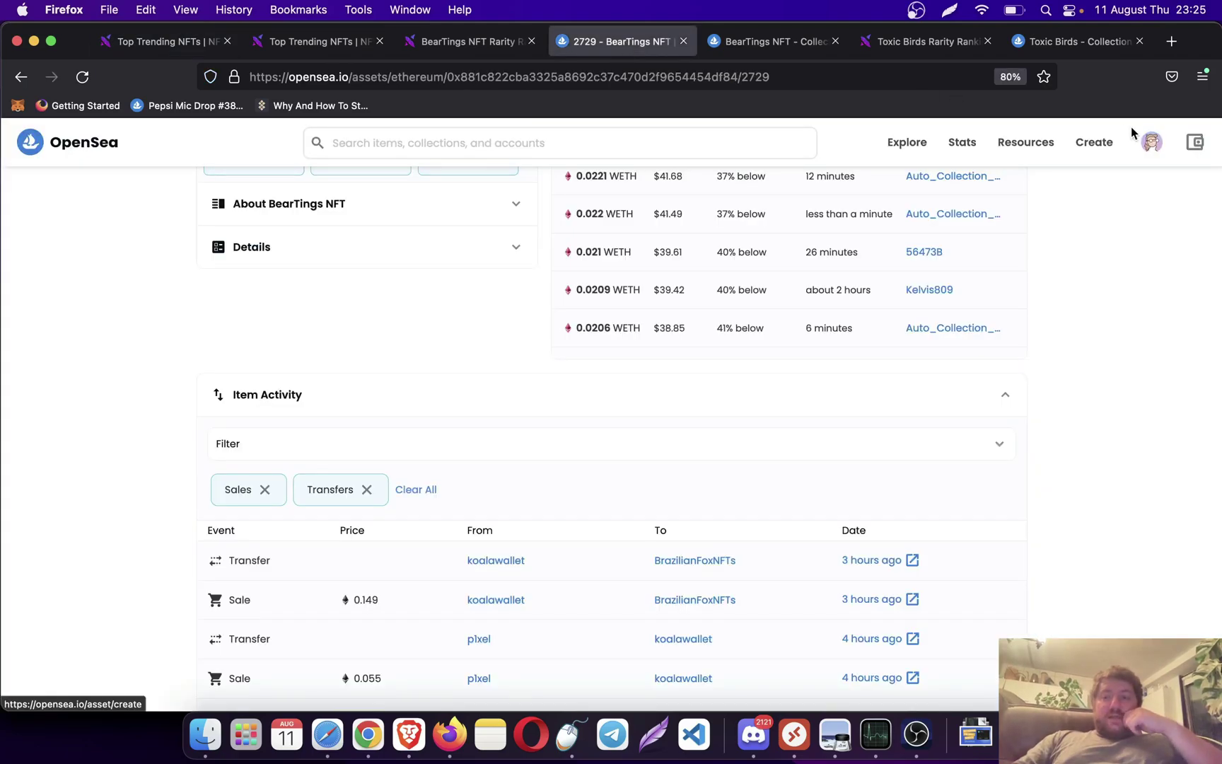
mouse_move(1150, 161)
left_click(1108, 184)
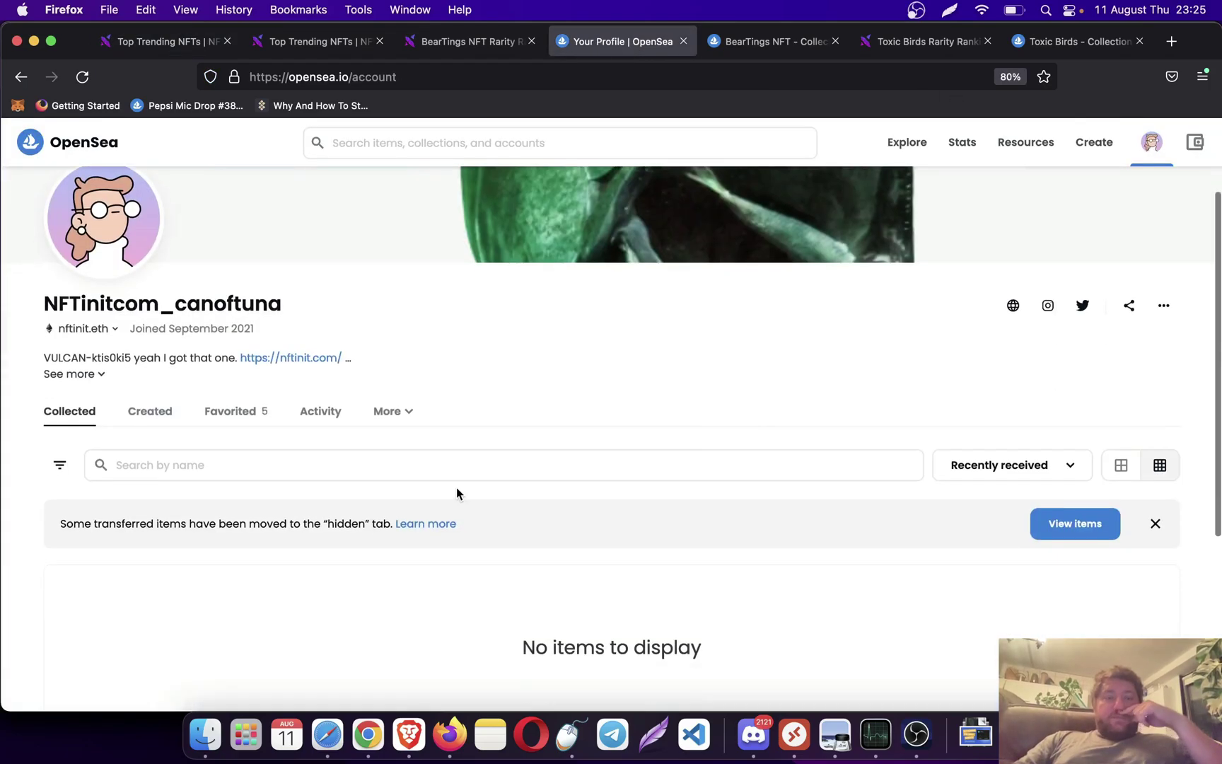
- Show the profile's Activity listing the five BearTings collection offers at Ξ0.0251
left_click(323, 415)
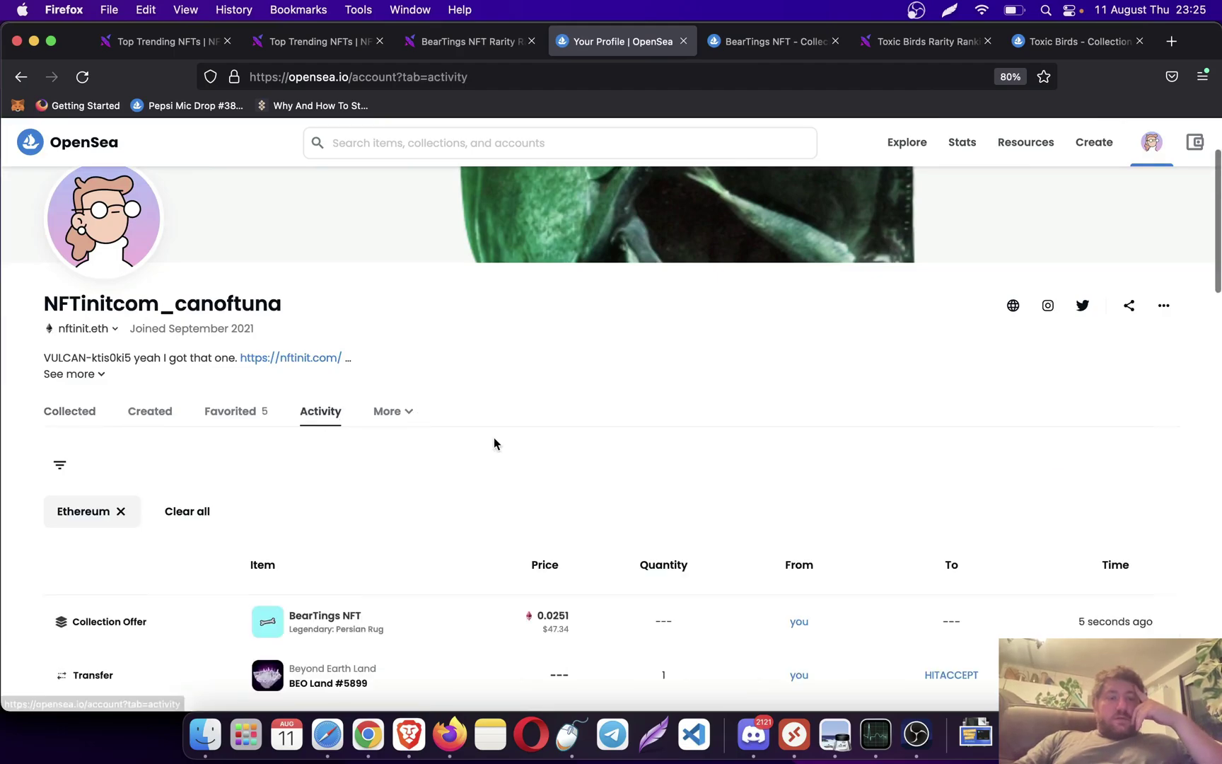
scroll(494, 437, "down", 2)
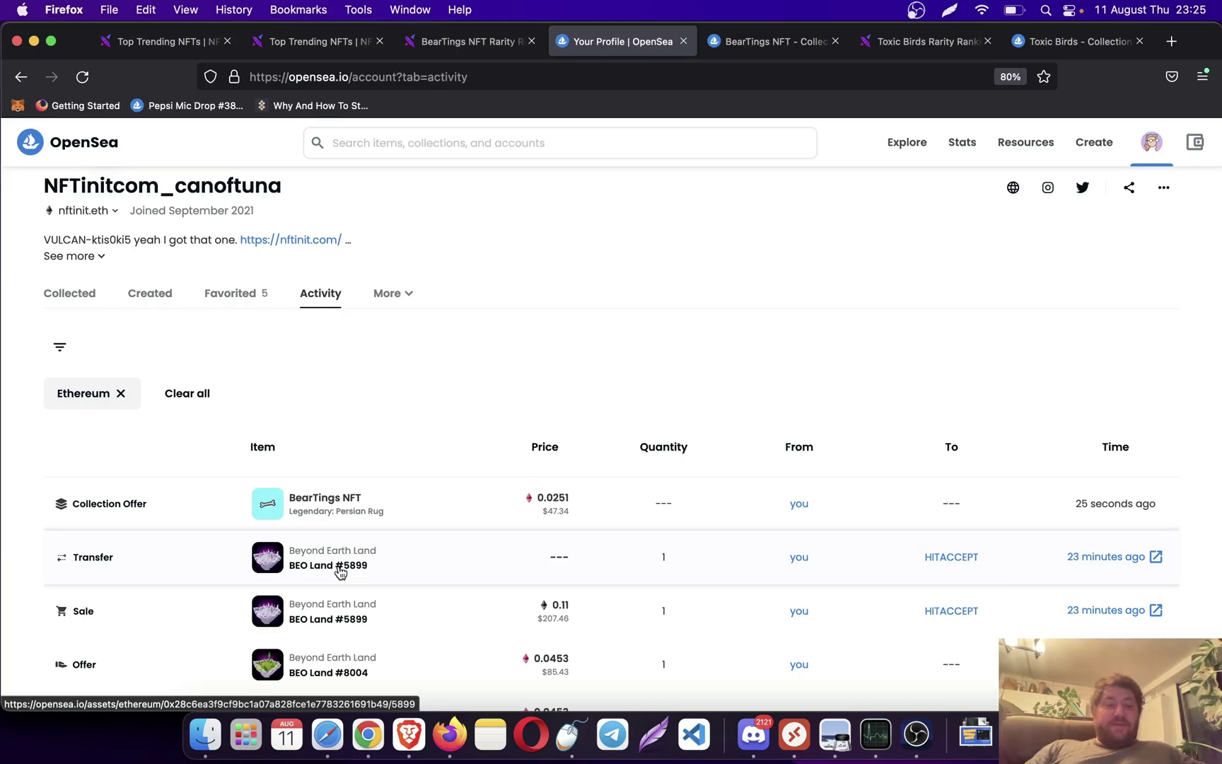
scroll(340, 572, "down", 1)
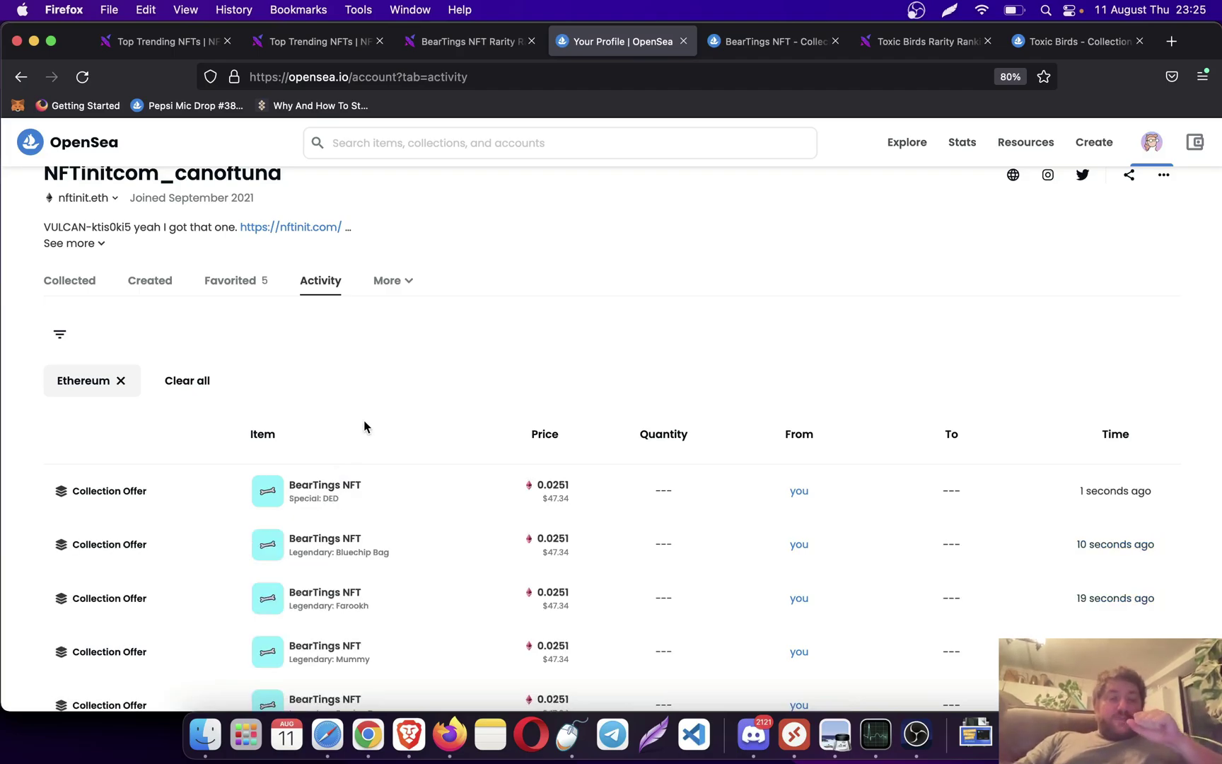
scroll(364, 419, "down", 2)
scroll(364, 419, "down", 1)
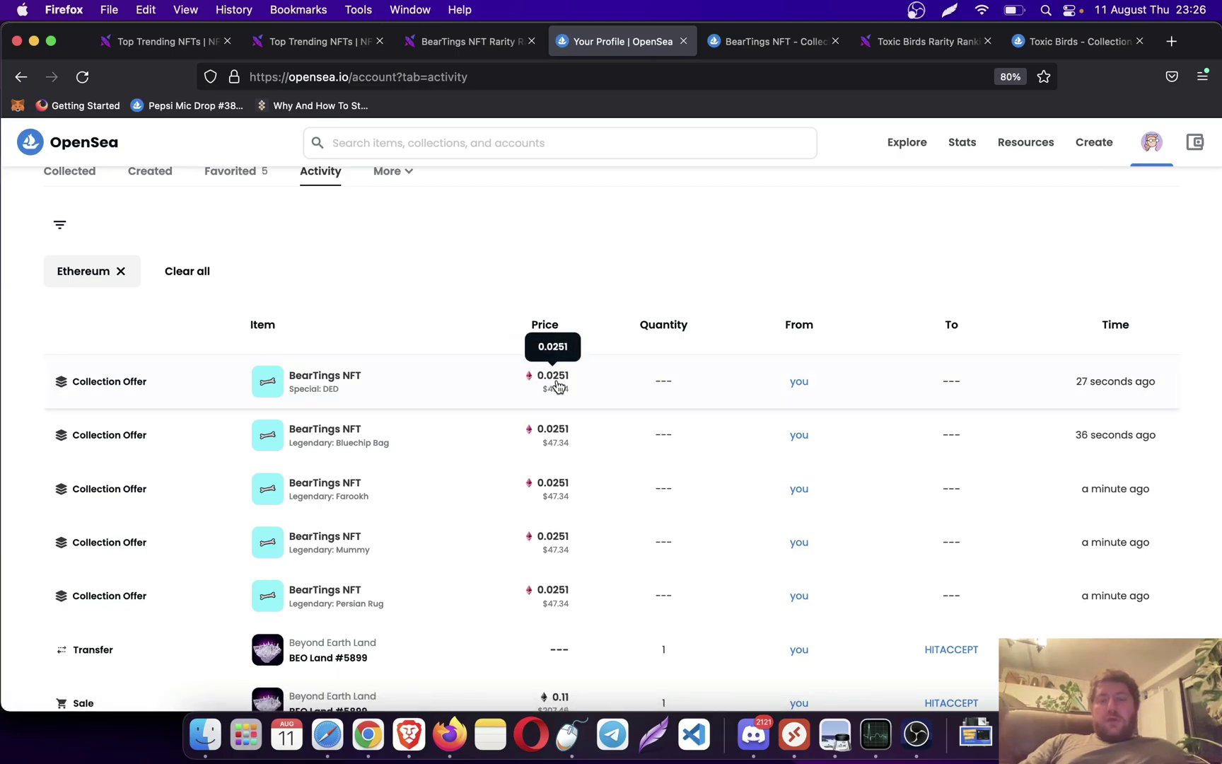
left_click(349, 394)
scroll(596, 480, "down", 3)
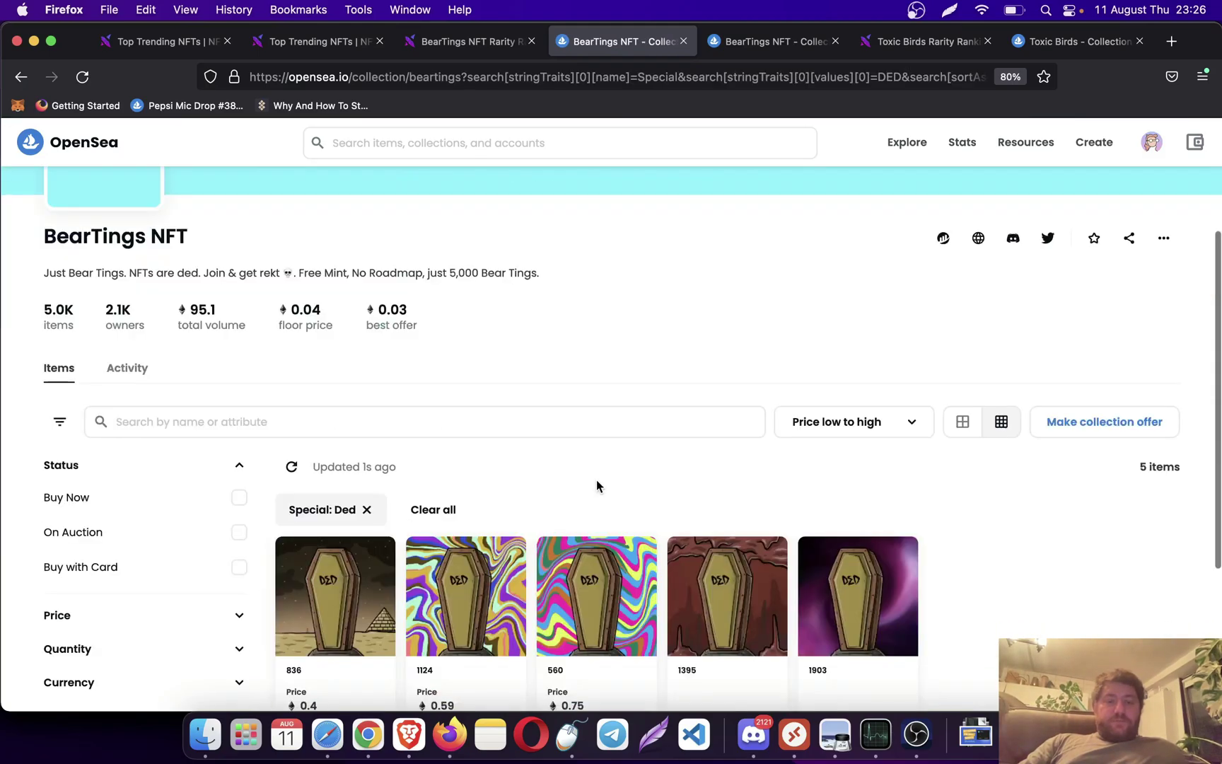
scroll(596, 480, "down", 2)
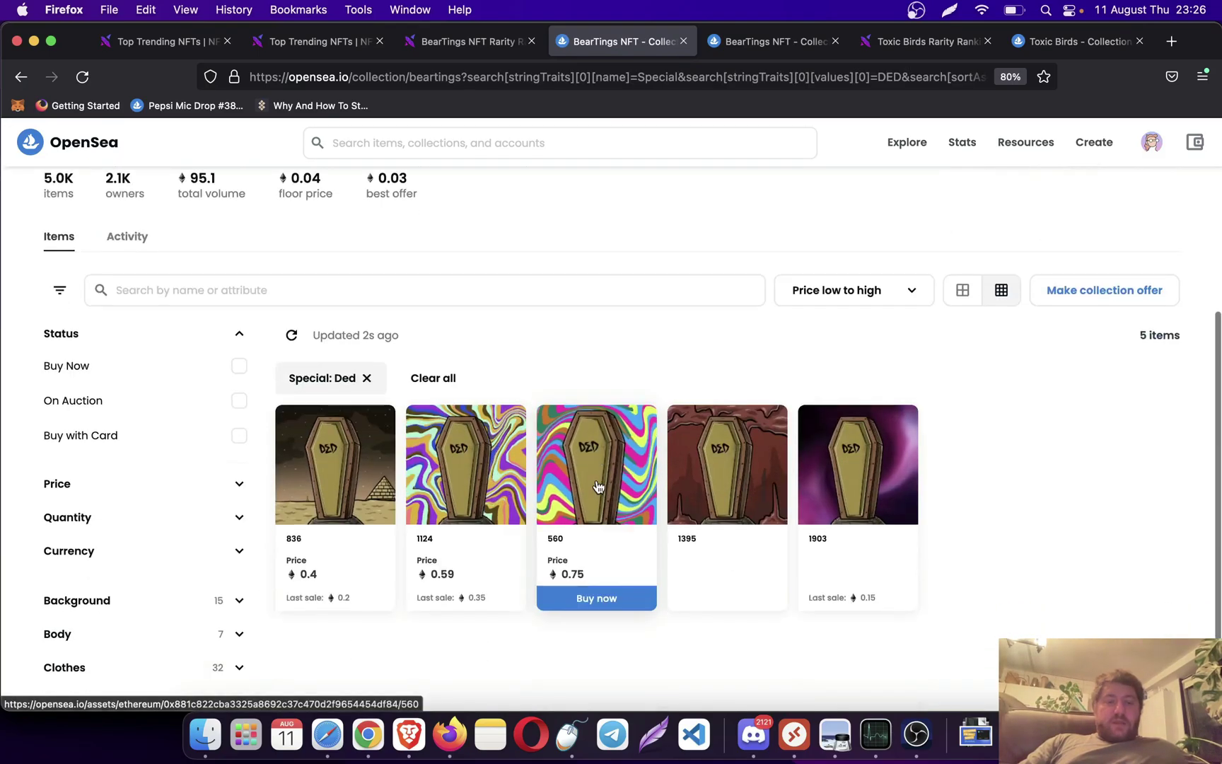
left_click(381, 483)
scroll(586, 472, "down", 7)
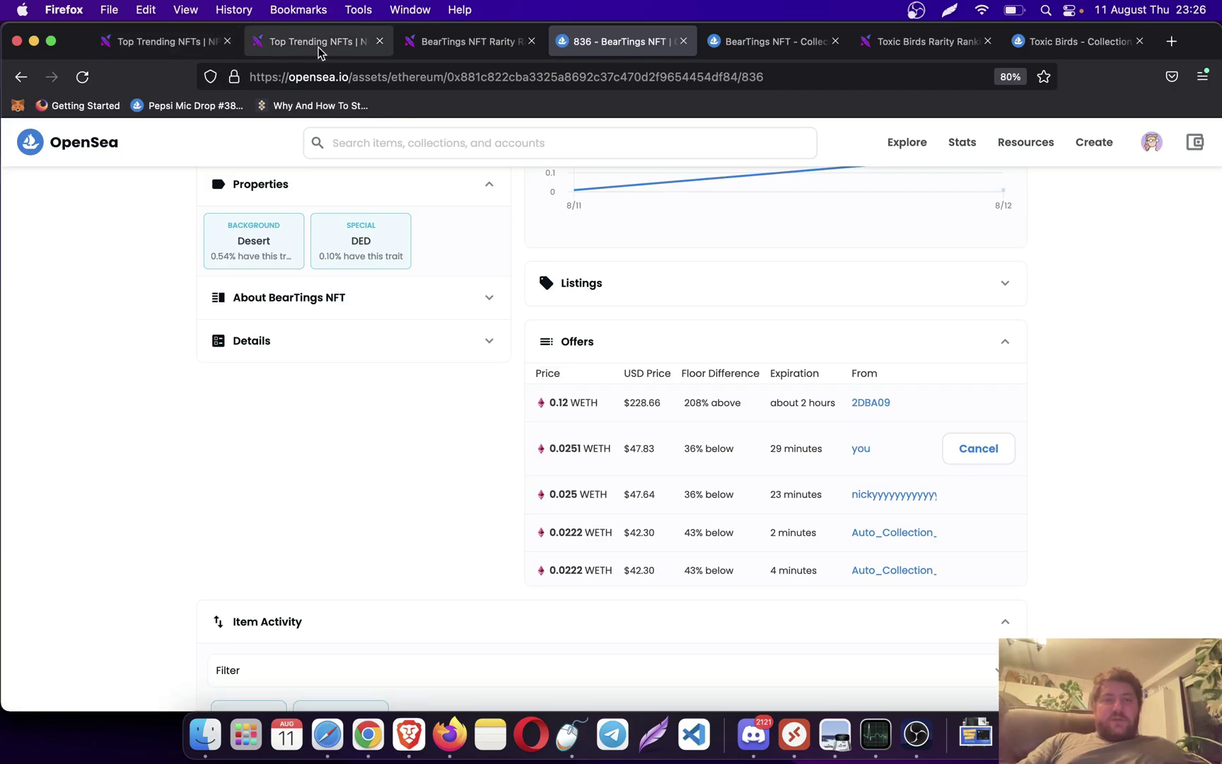
left_click(438, 44)
left_click(327, 43)
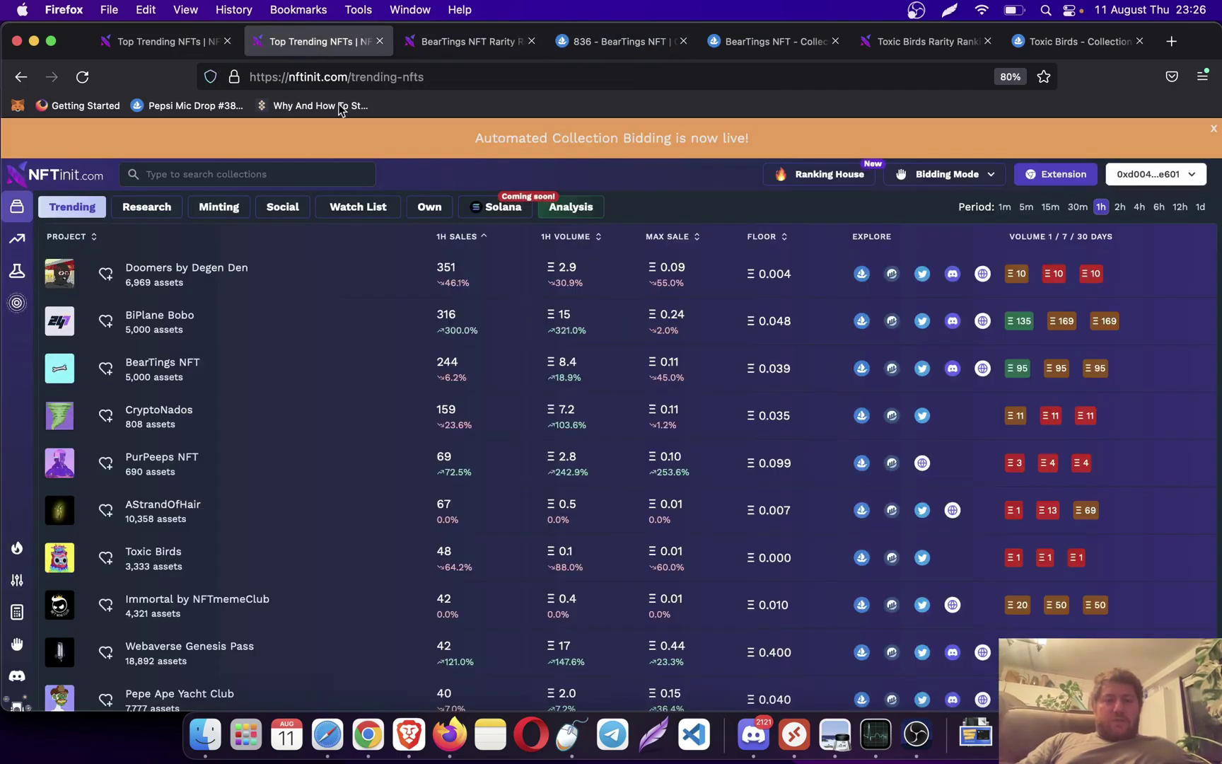
left_click(155, 44)
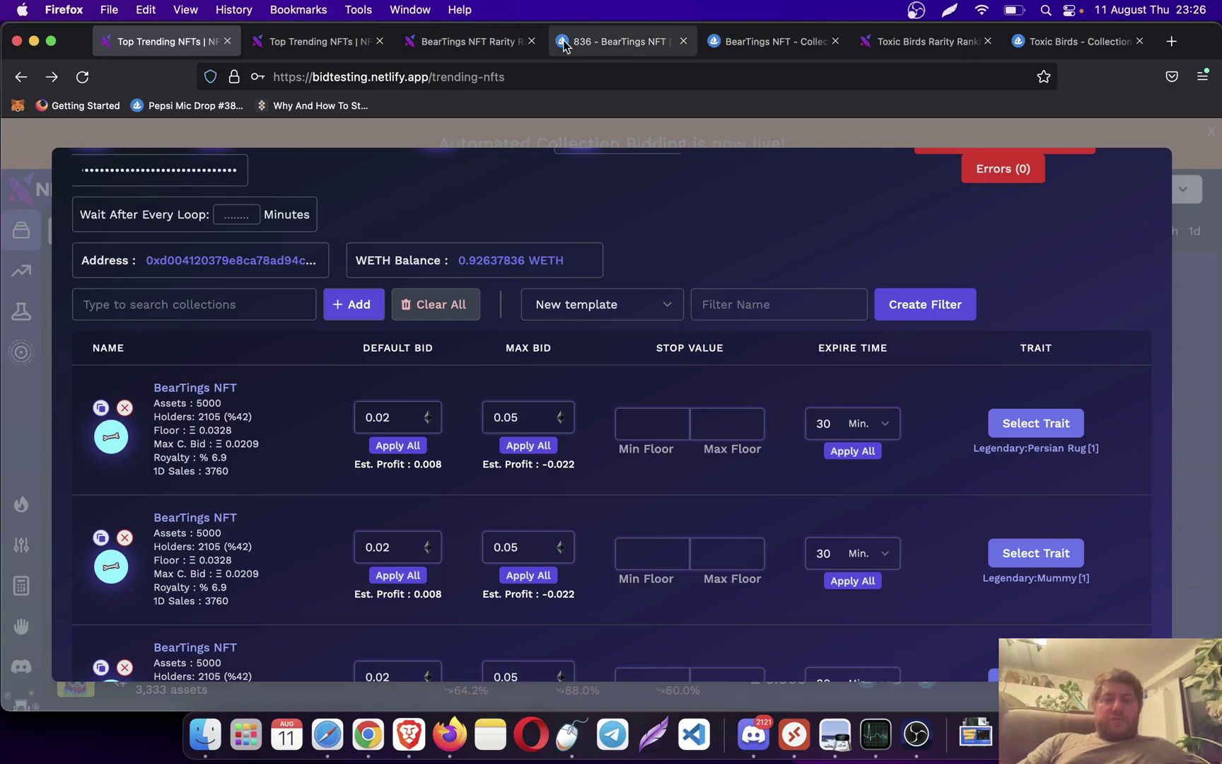
left_click(616, 42)
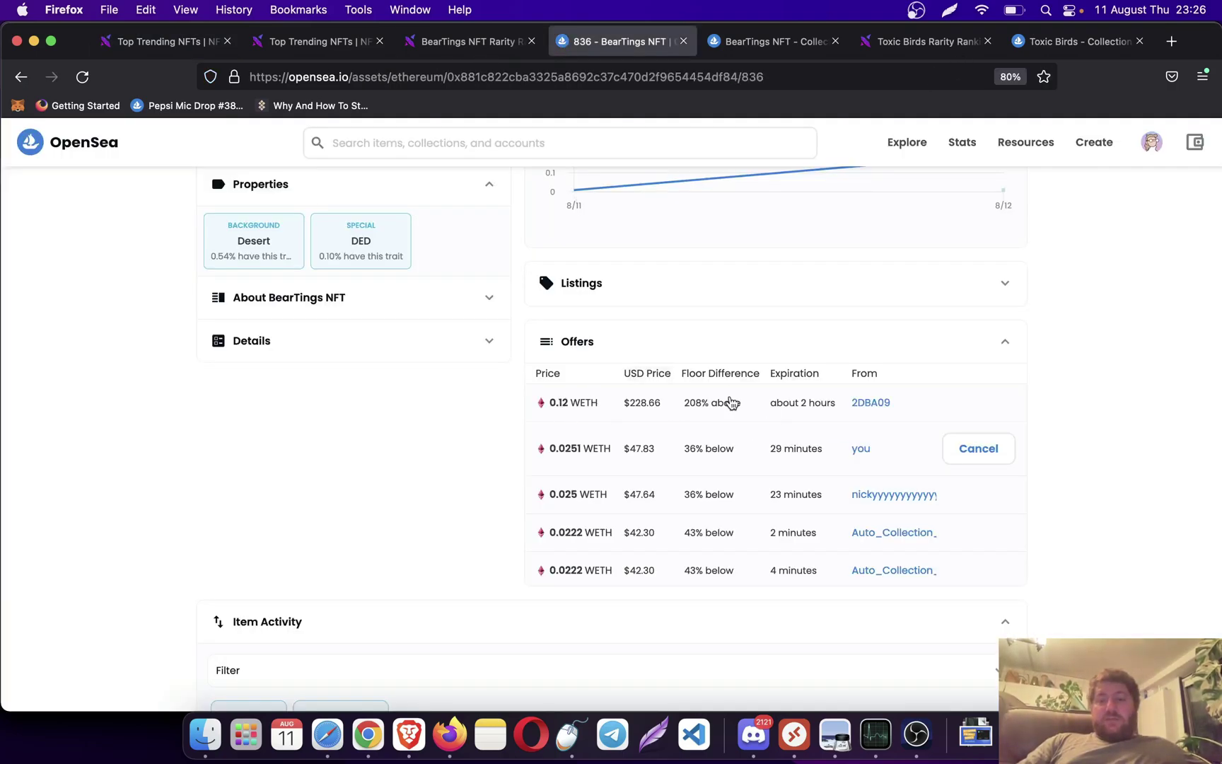
left_click(864, 405, "super")
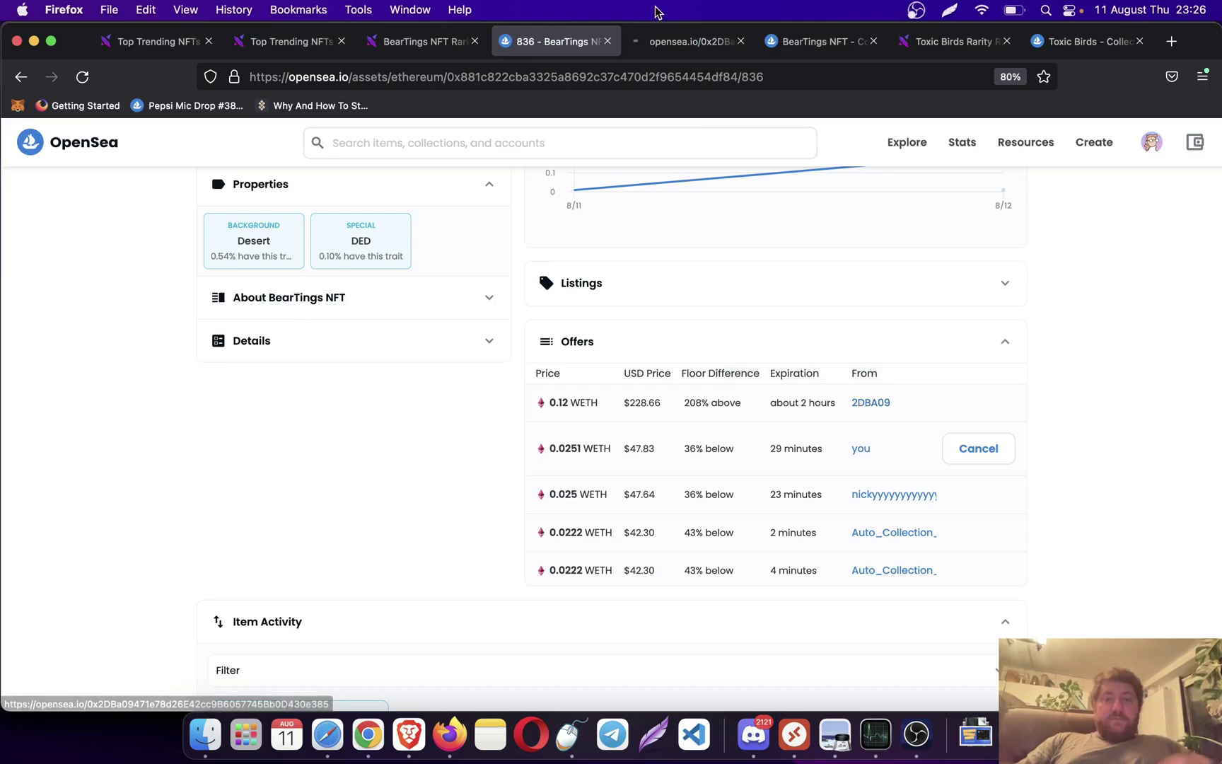
left_click(655, 42)
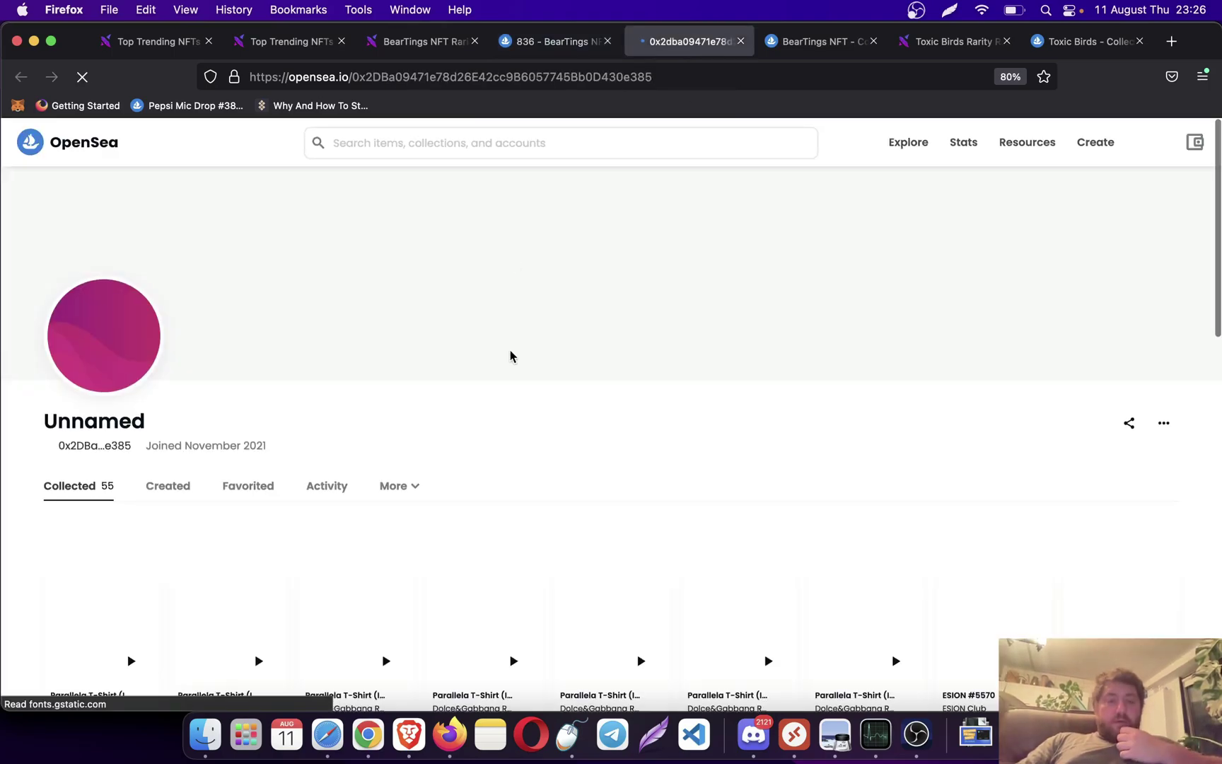
scroll(510, 353, "down", 2)
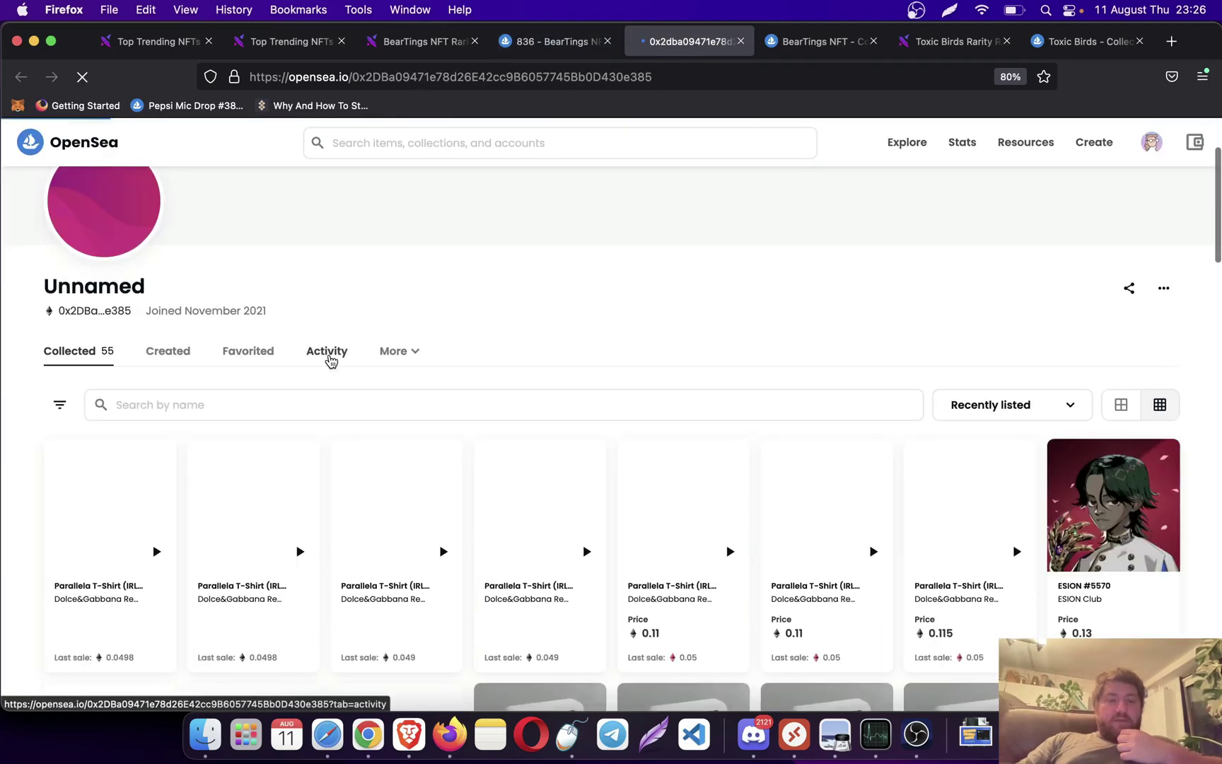
left_click(329, 353)
scroll(319, 472, "down", 2)
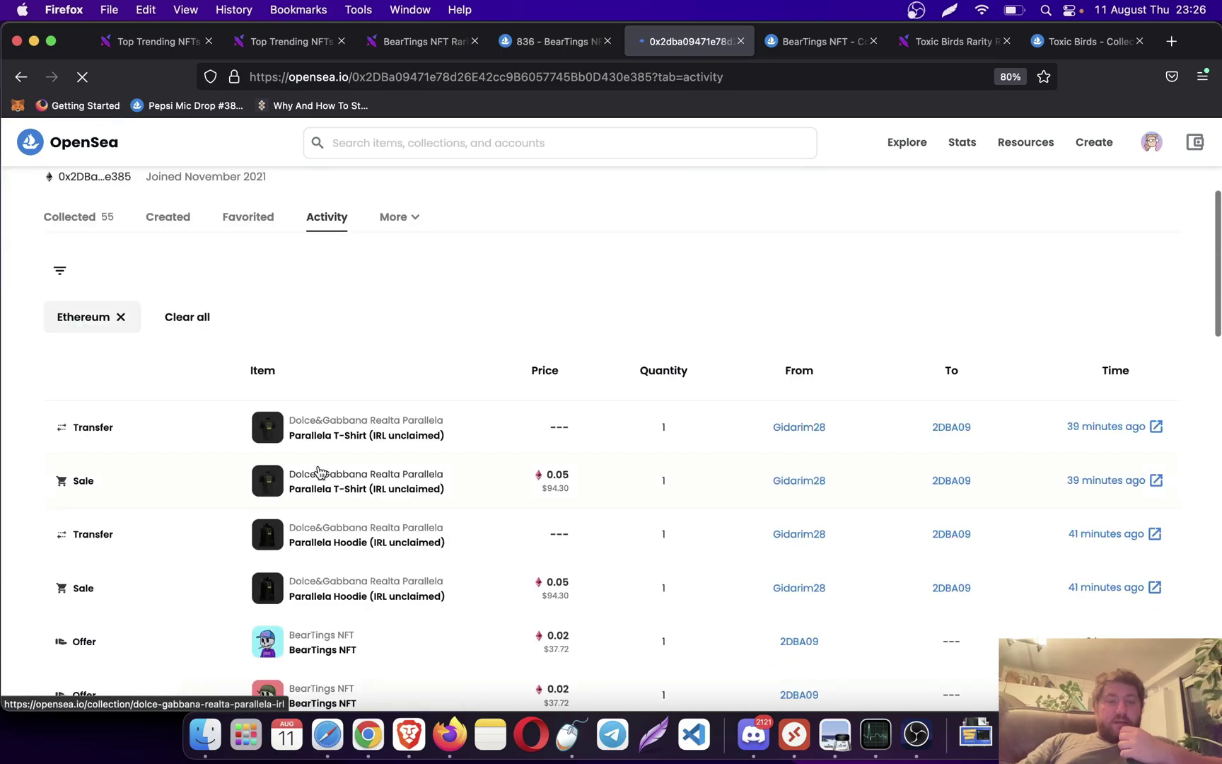
scroll(320, 473, "down", 1)
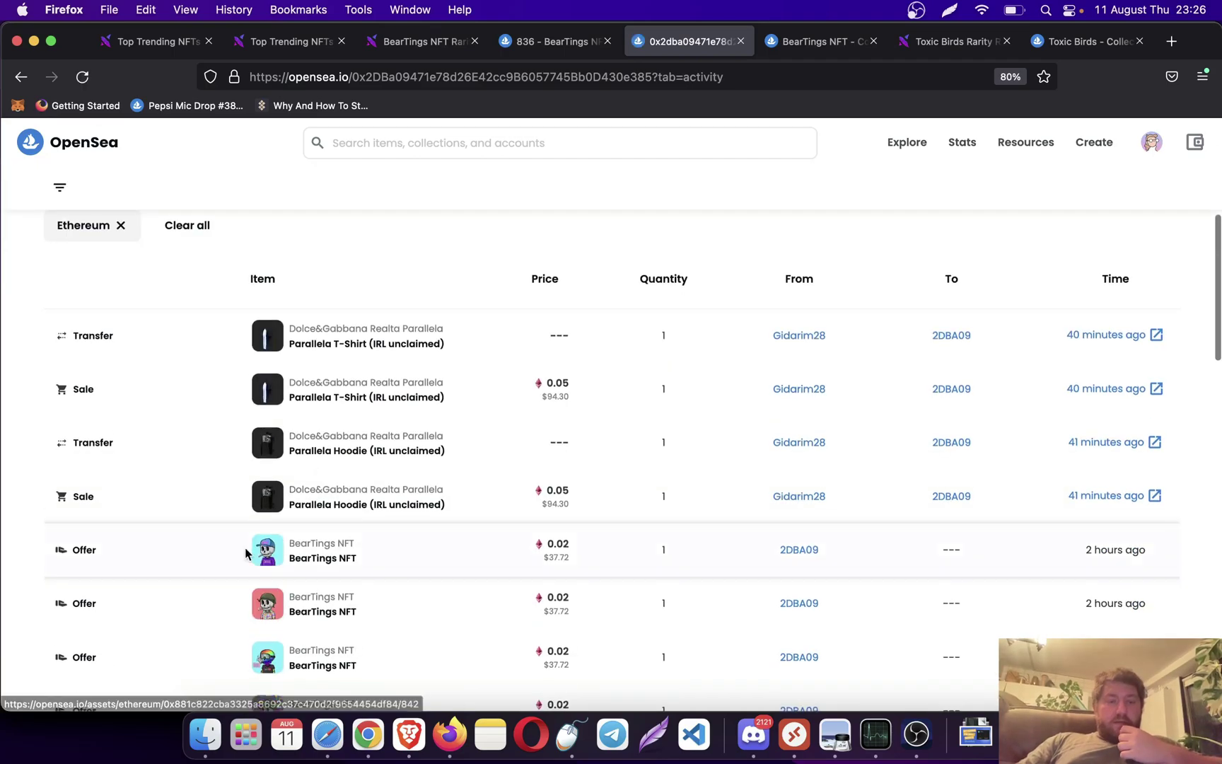
scroll(199, 349, "down", 3)
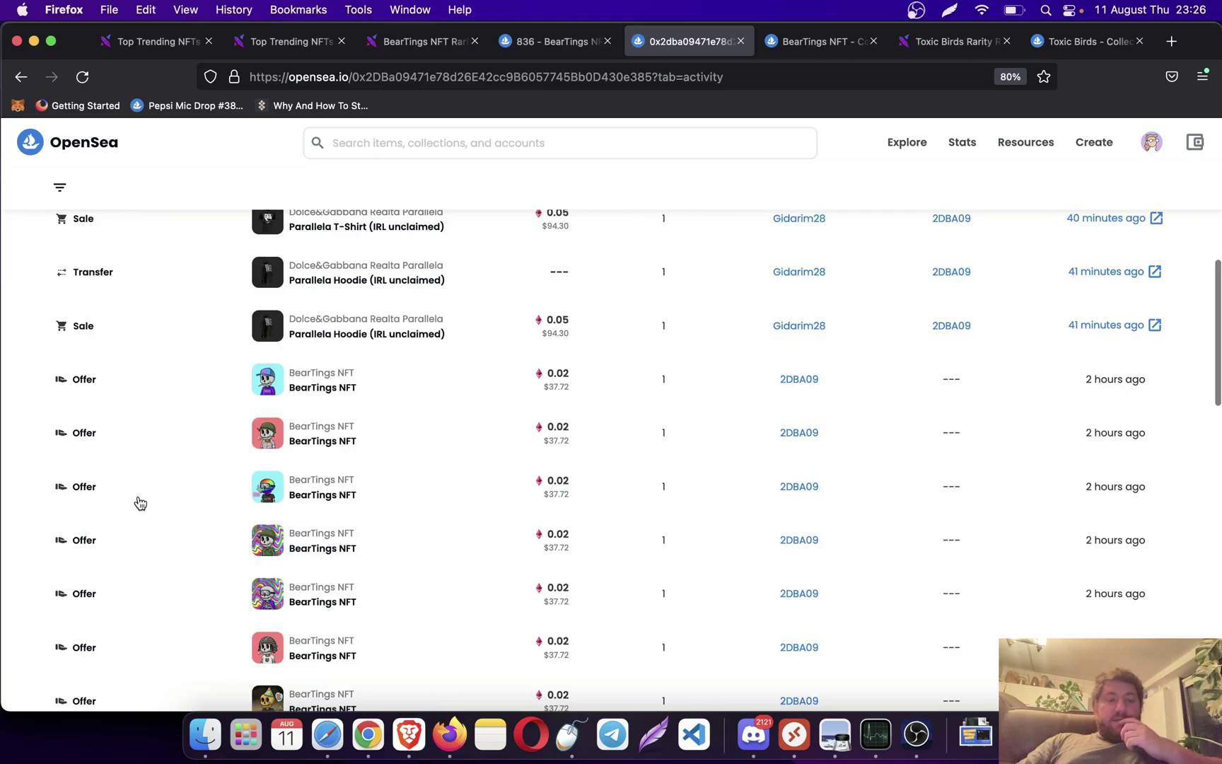
scroll(181, 510, "down", 5)
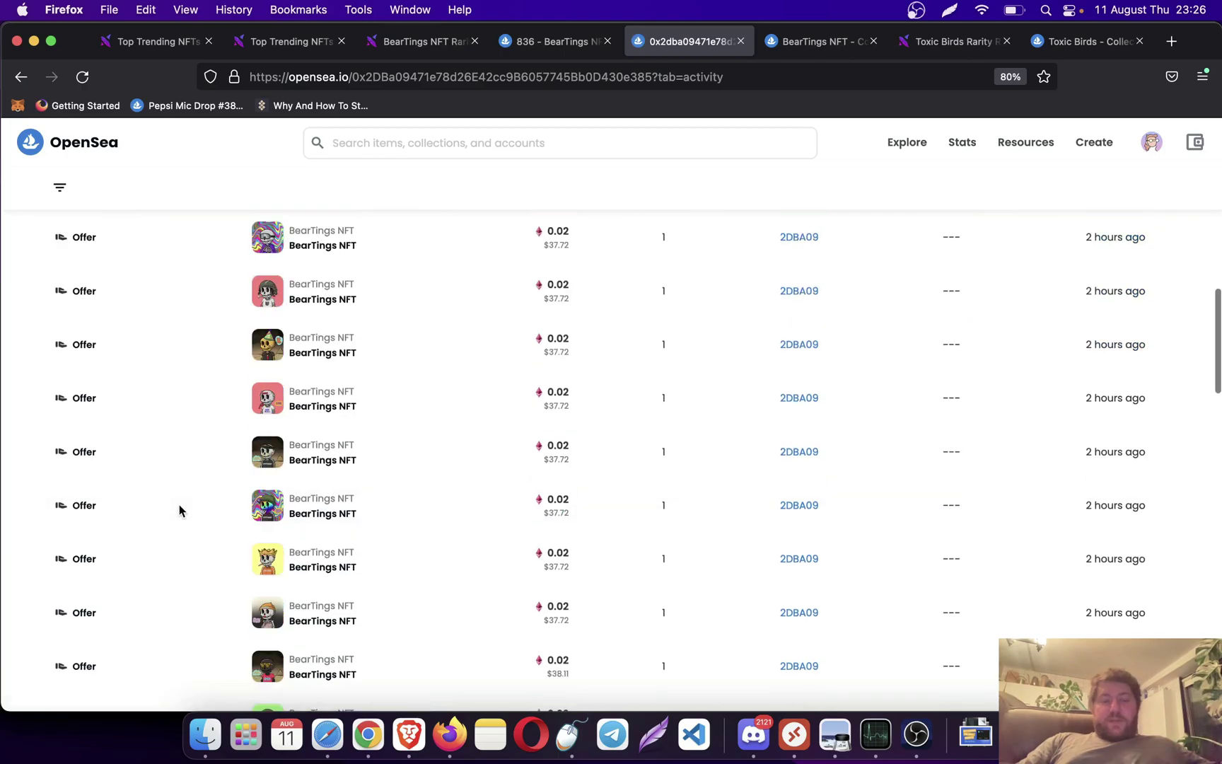
scroll(559, 433, "down", 5)
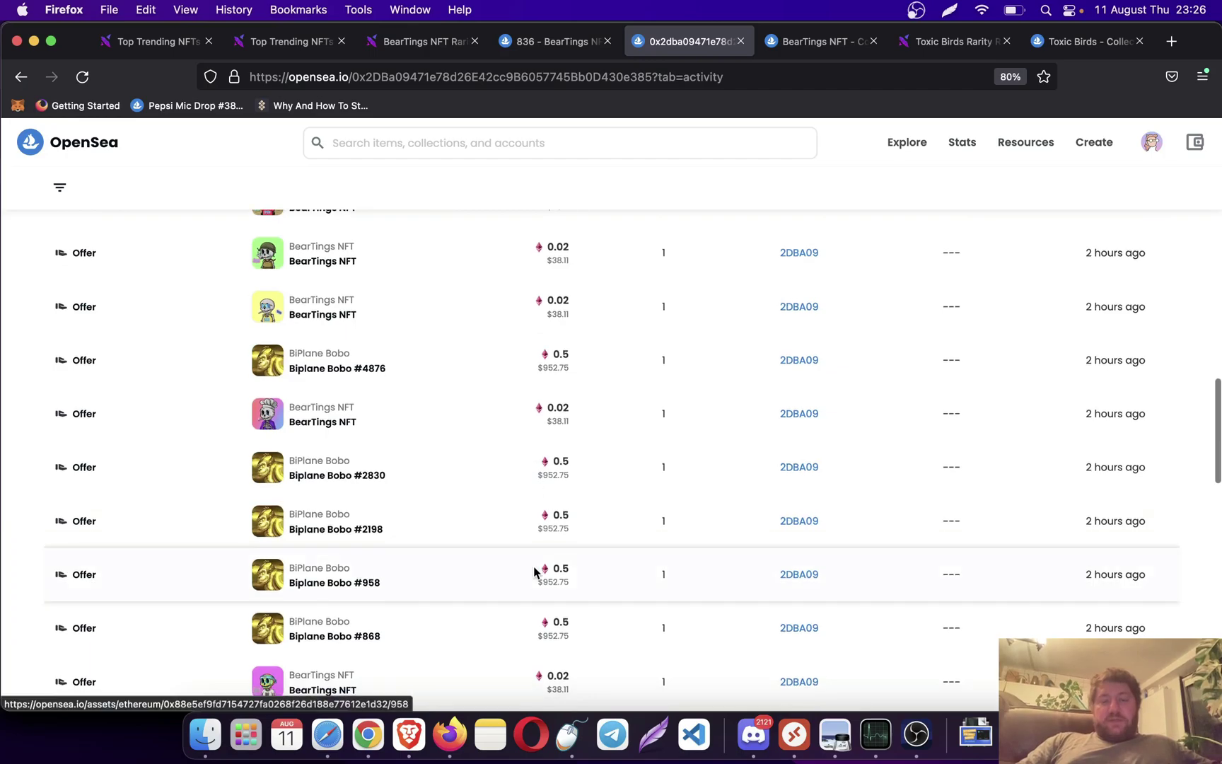
scroll(535, 572, "down", 5)
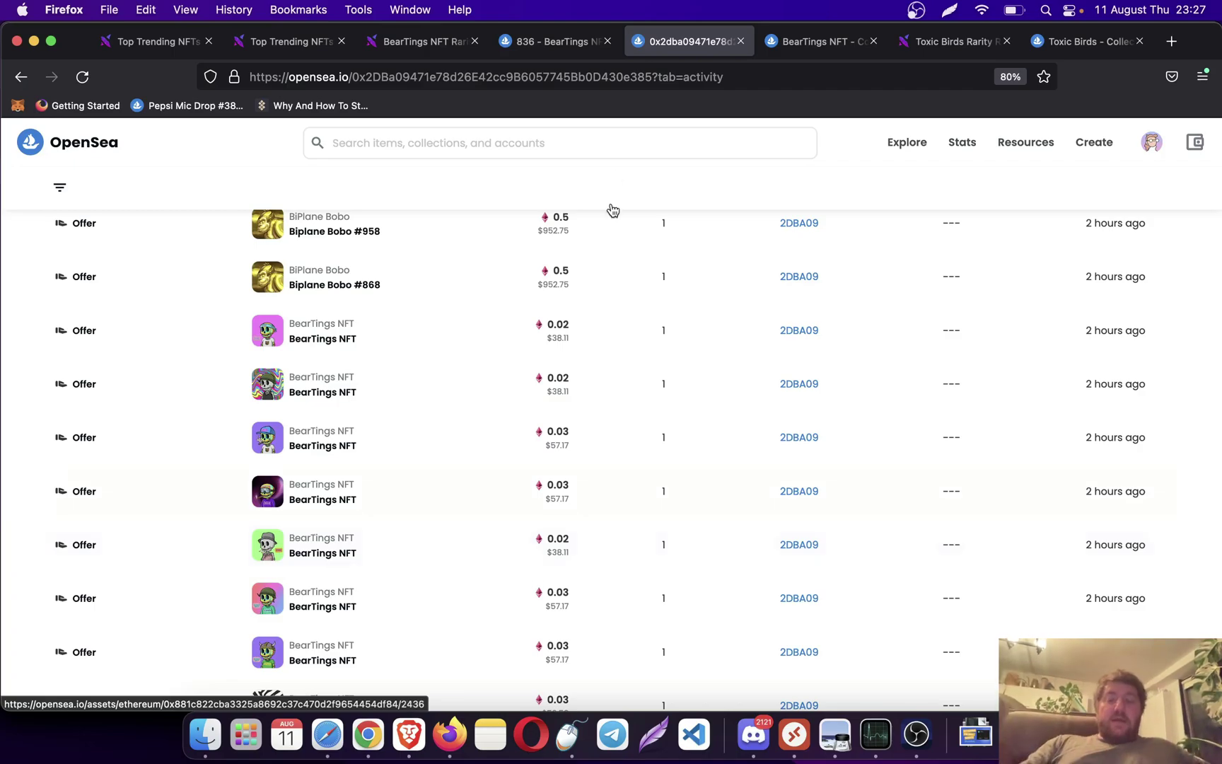
left_click(557, 45)
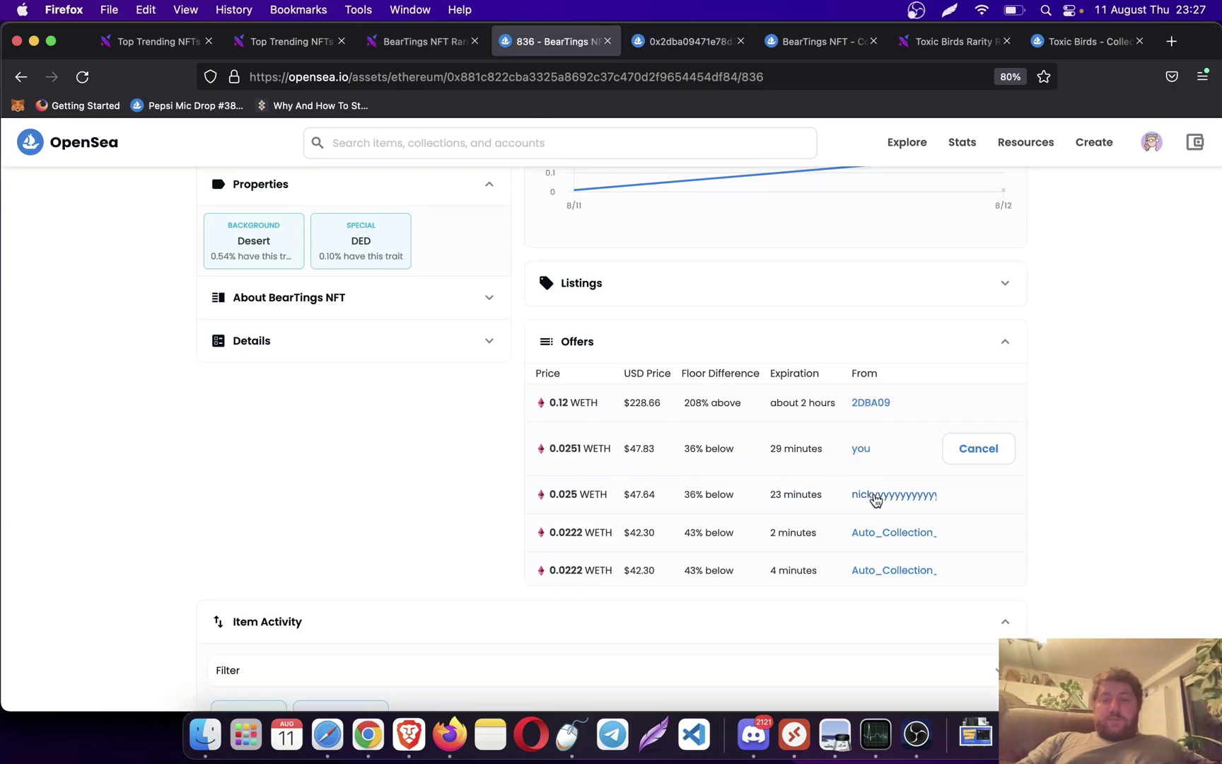
left_click(876, 495)
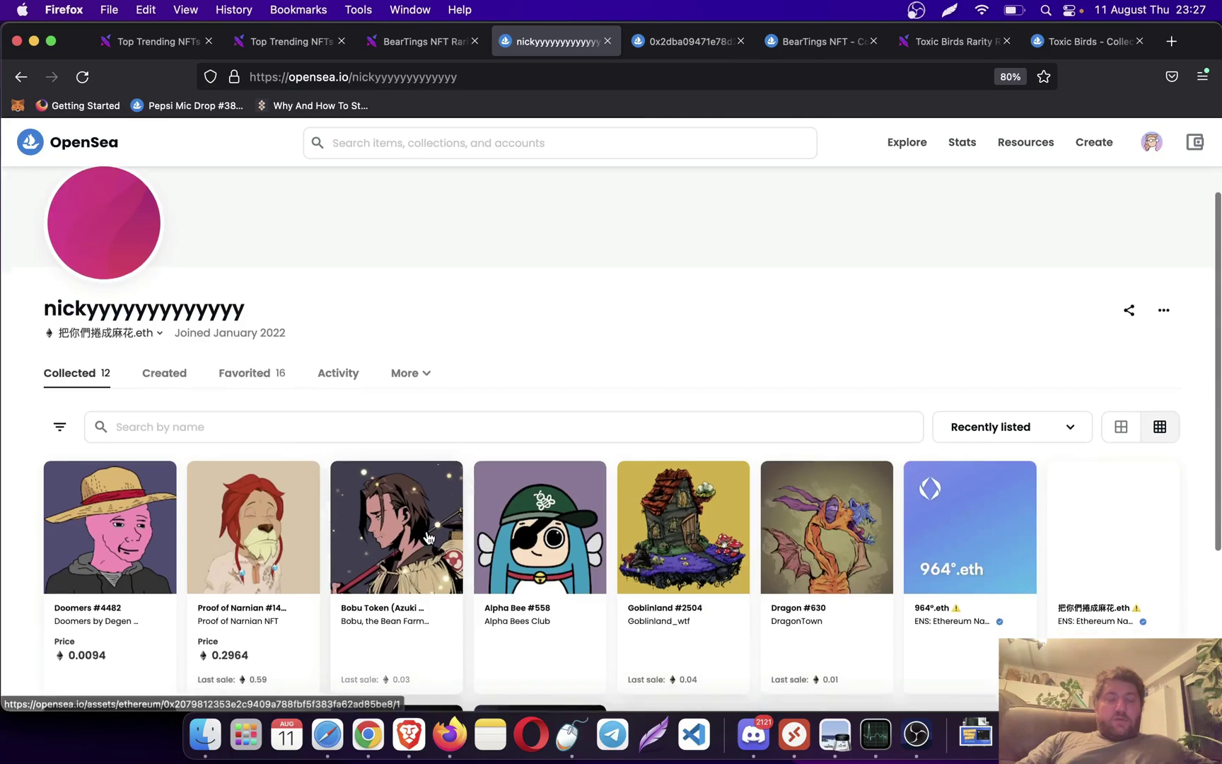
left_click(334, 372)
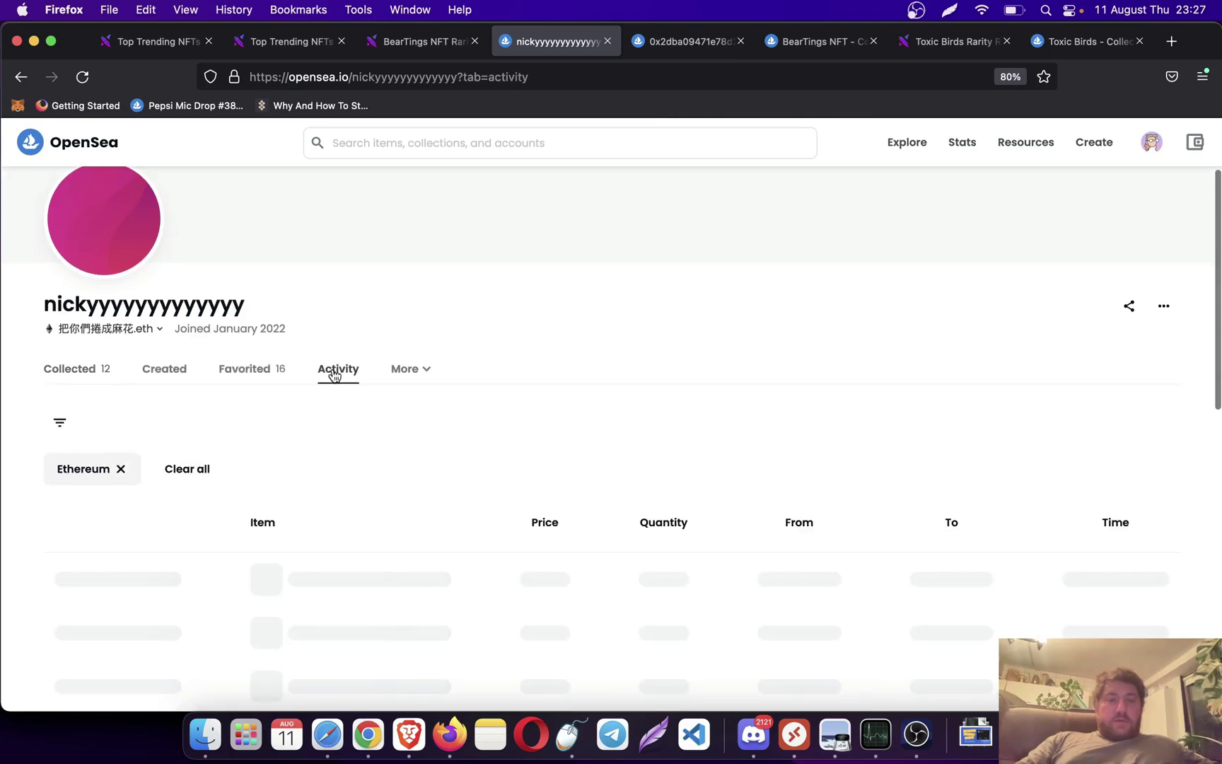
scroll(395, 513, "down", 3)
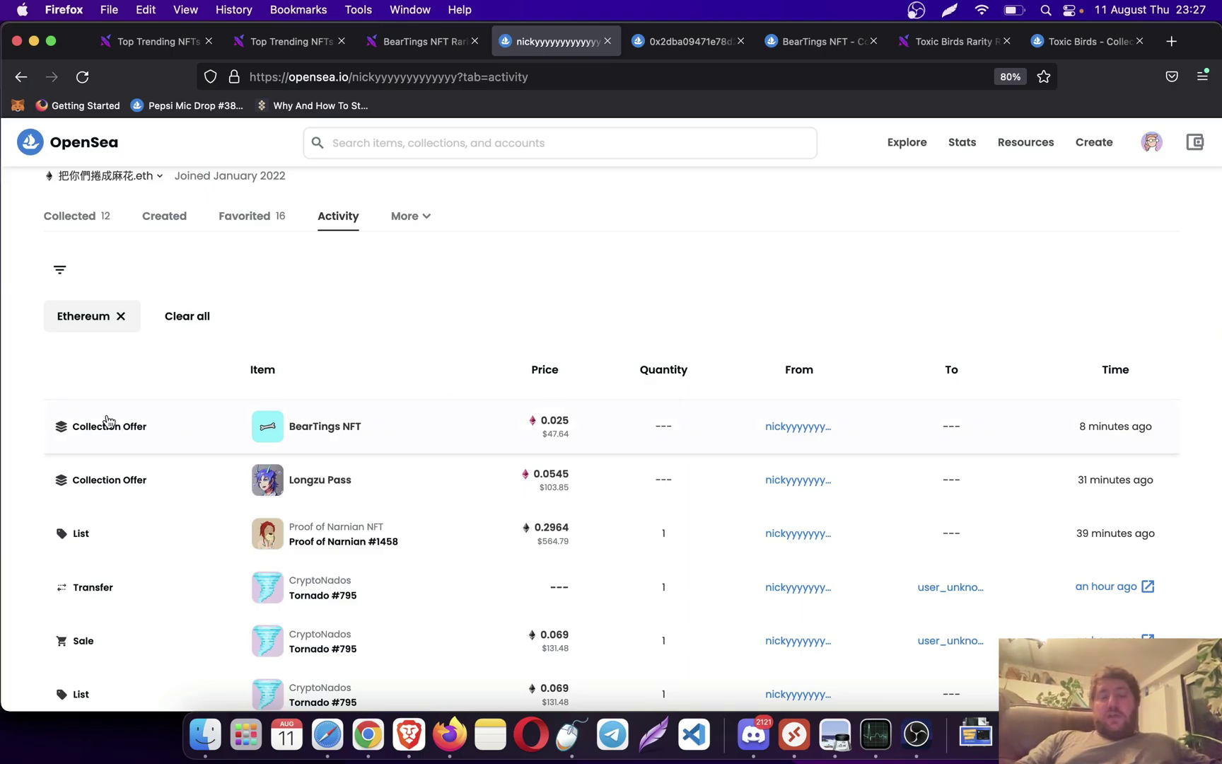
left_click(295, 43)
left_click(423, 41)
left_click(157, 41)
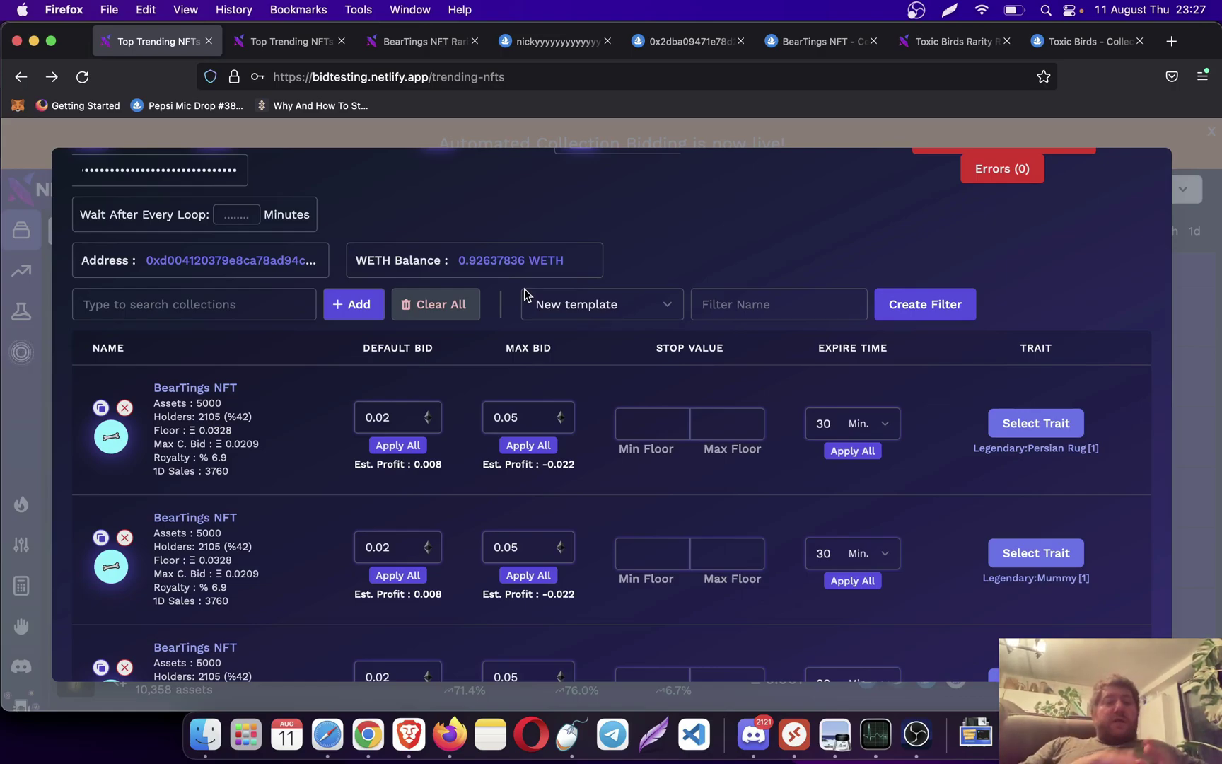
- Scroll through NFTinit's BearTings trait bid rows, then switch back to OpenSea's account menu
scroll(527, 295, "up", 2)
scroll(317, 419, "down", 6)
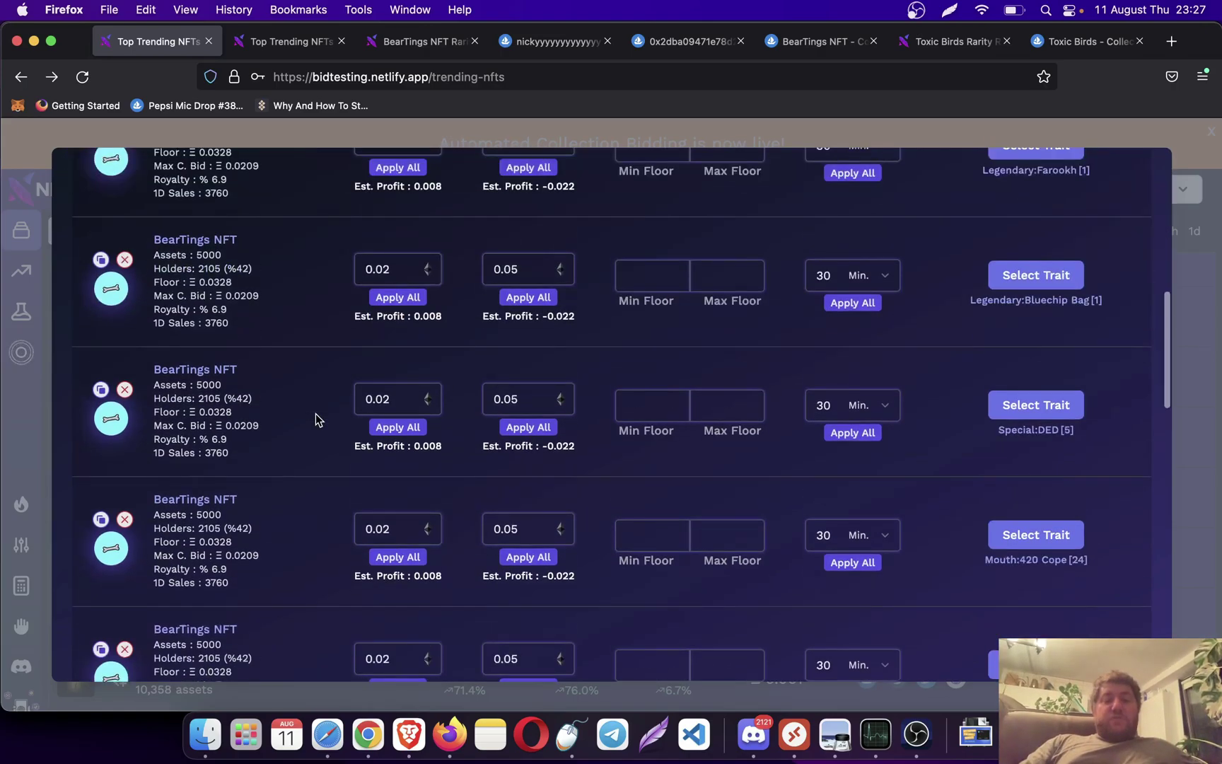
scroll(315, 419, "down", 10)
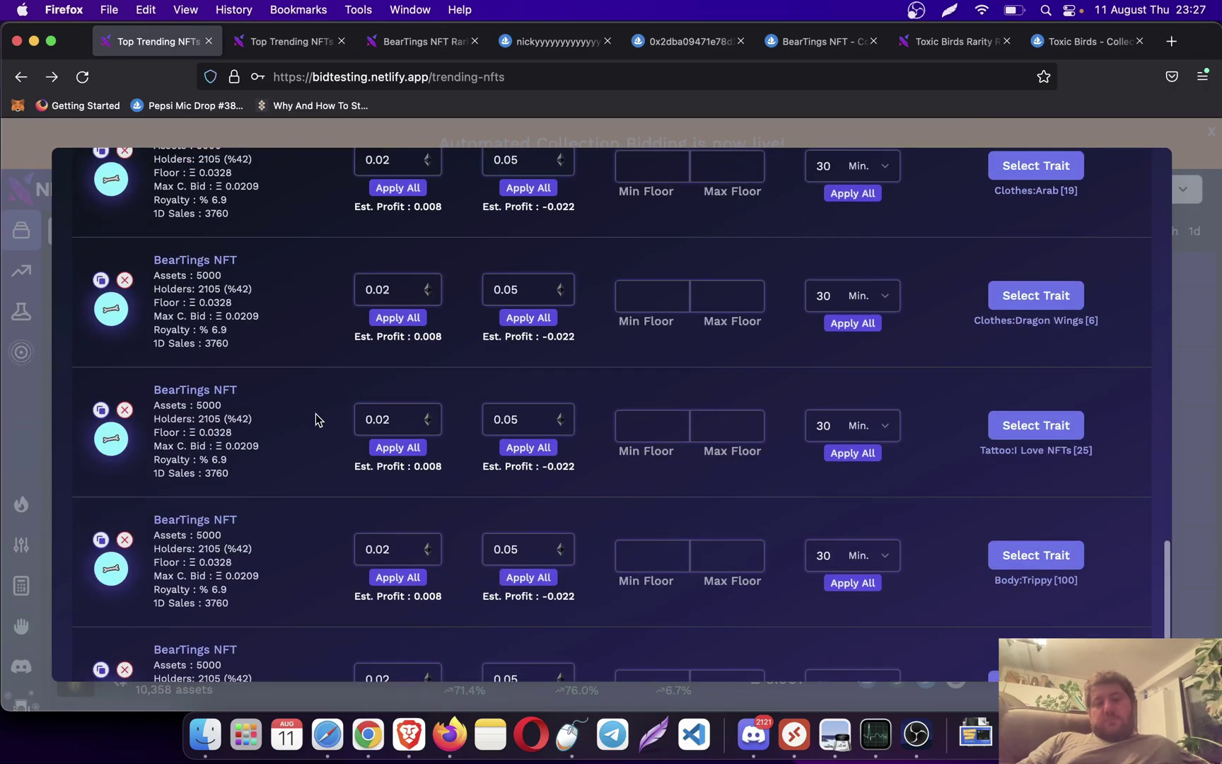
scroll(315, 419, "down", 10)
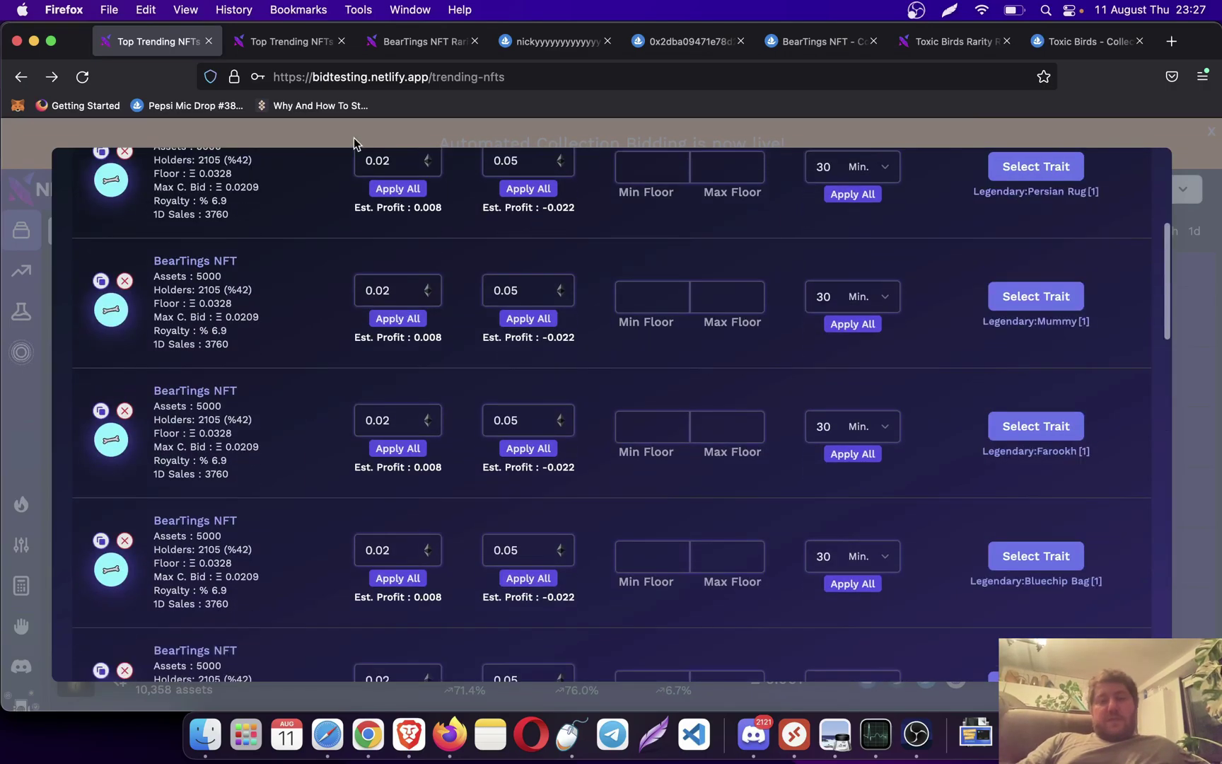
left_click(577, 39)
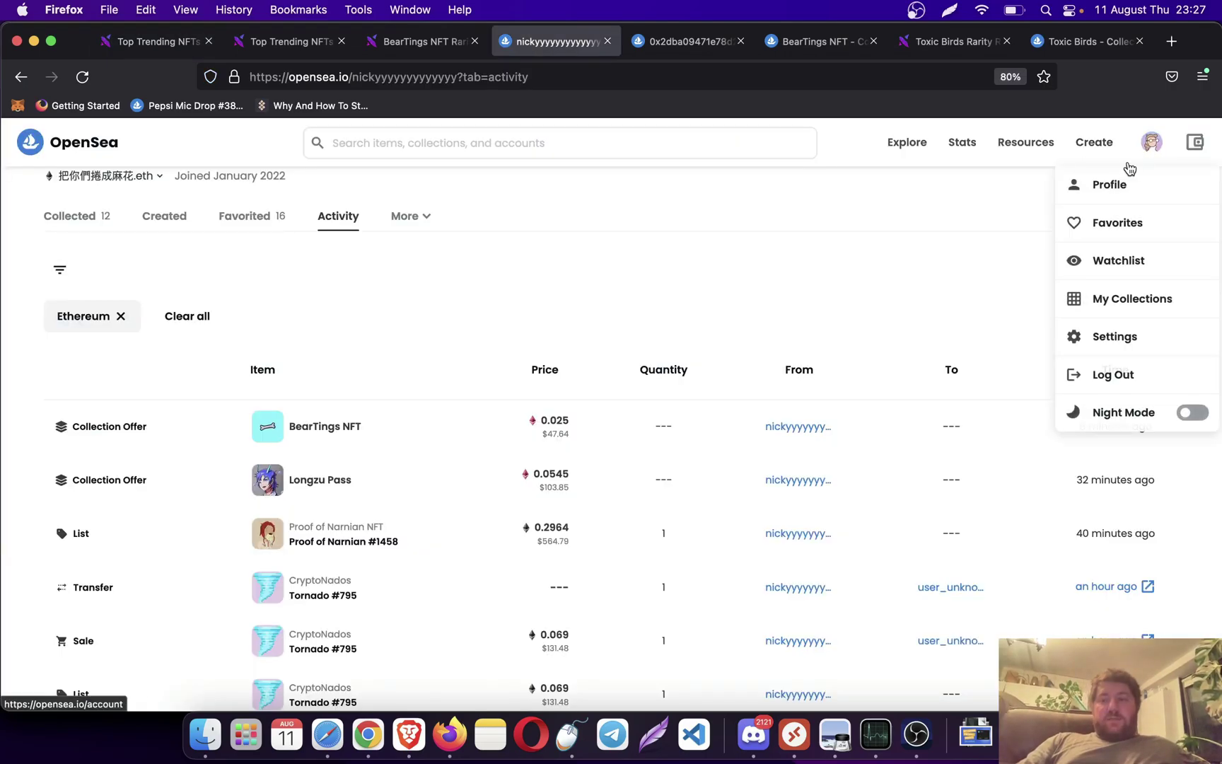
- Review your OpenSea profile's BearTings offer activity, then switch to NFTinit's BearTings rarity page
left_click(1107, 182)
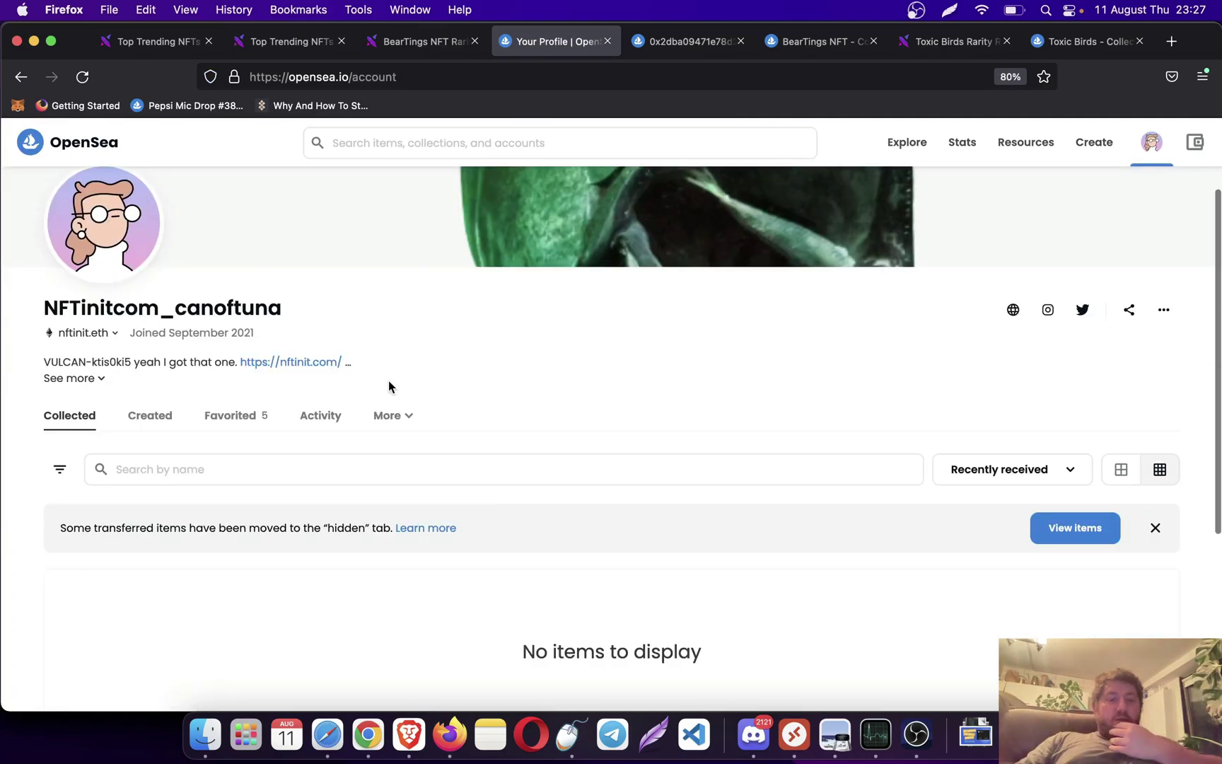
left_click(328, 417)
scroll(447, 453, "down", 3)
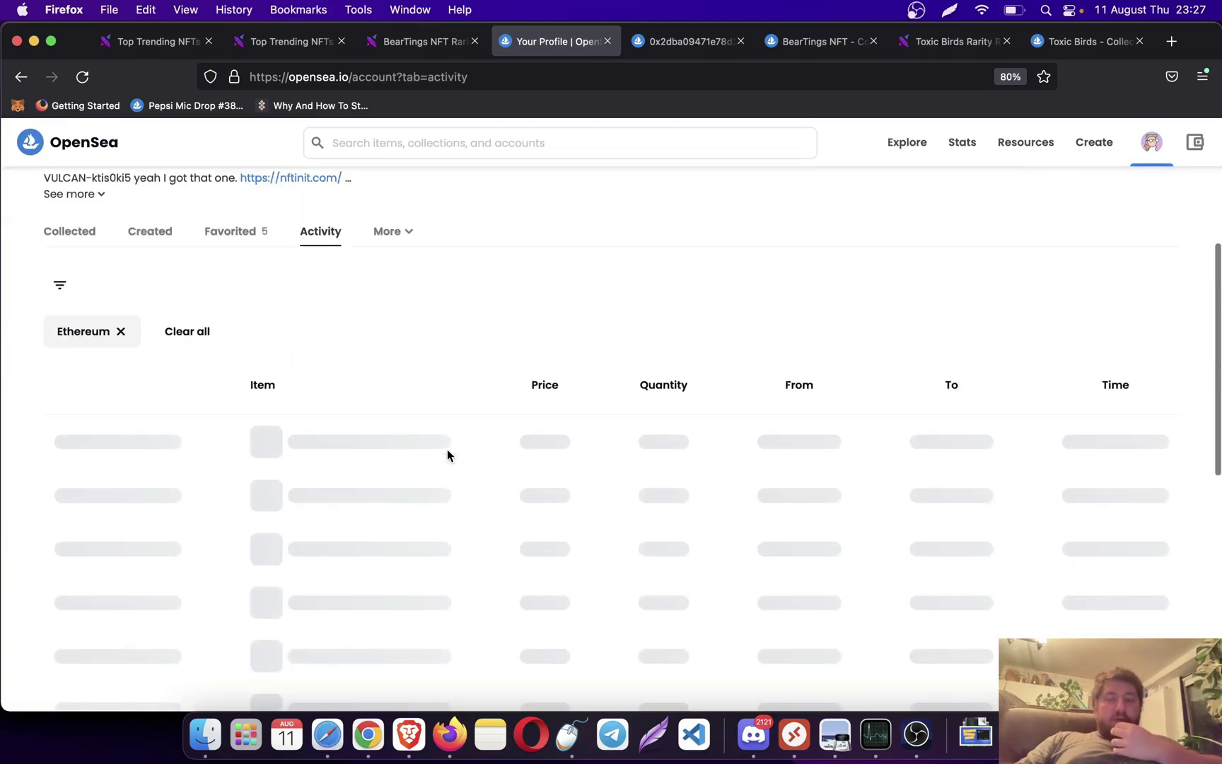
scroll(450, 456, "down", 1)
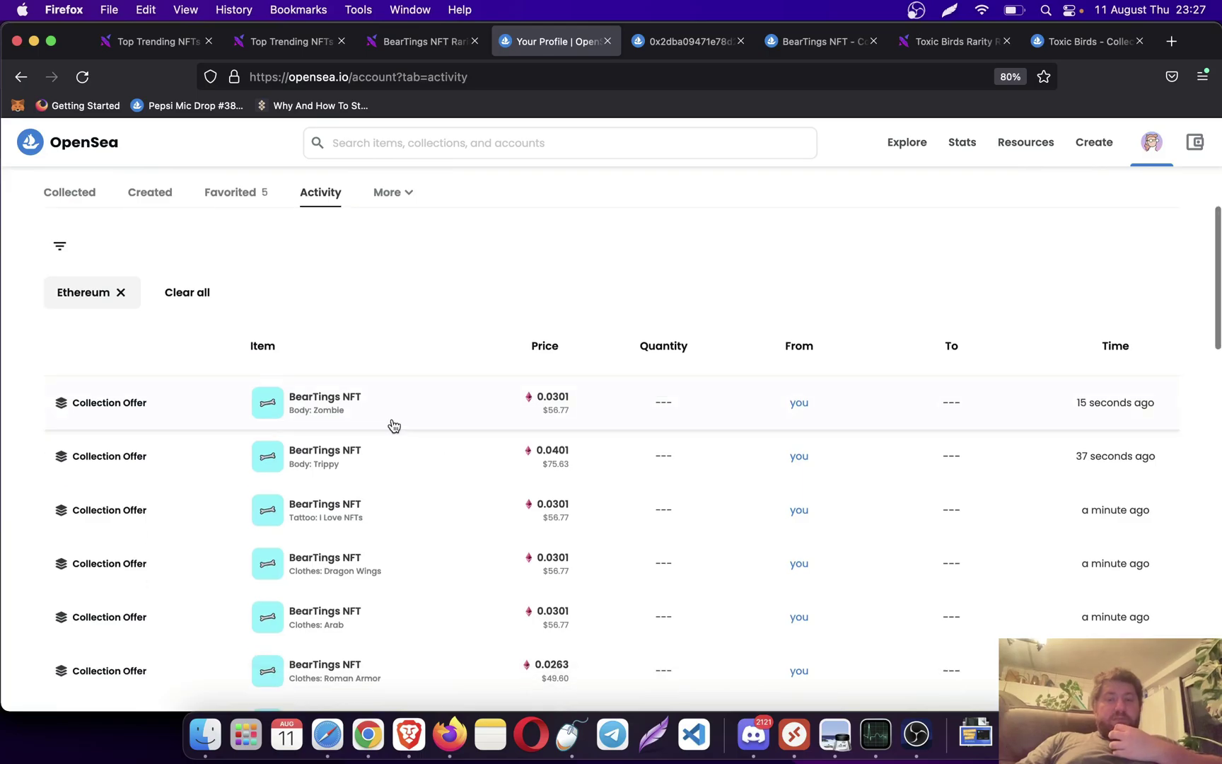
scroll(472, 515, "down", 1)
scroll(472, 514, "down", 5)
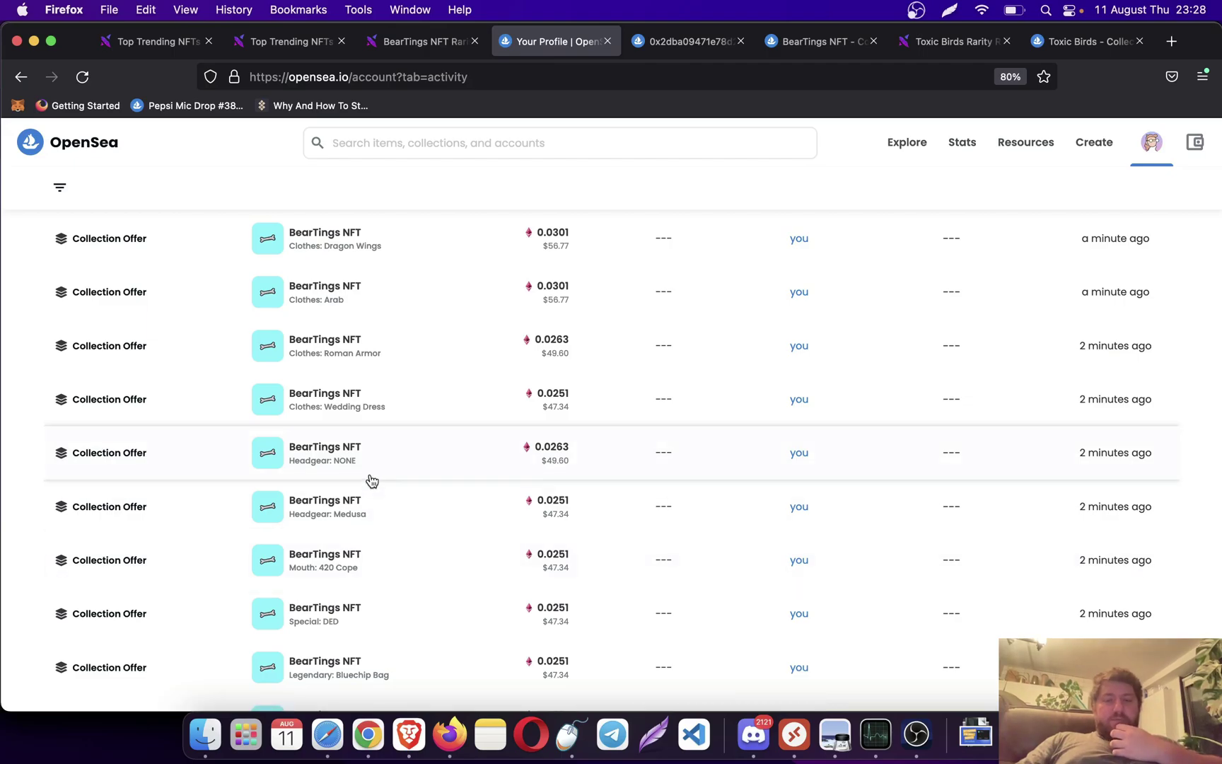
left_click(424, 42)
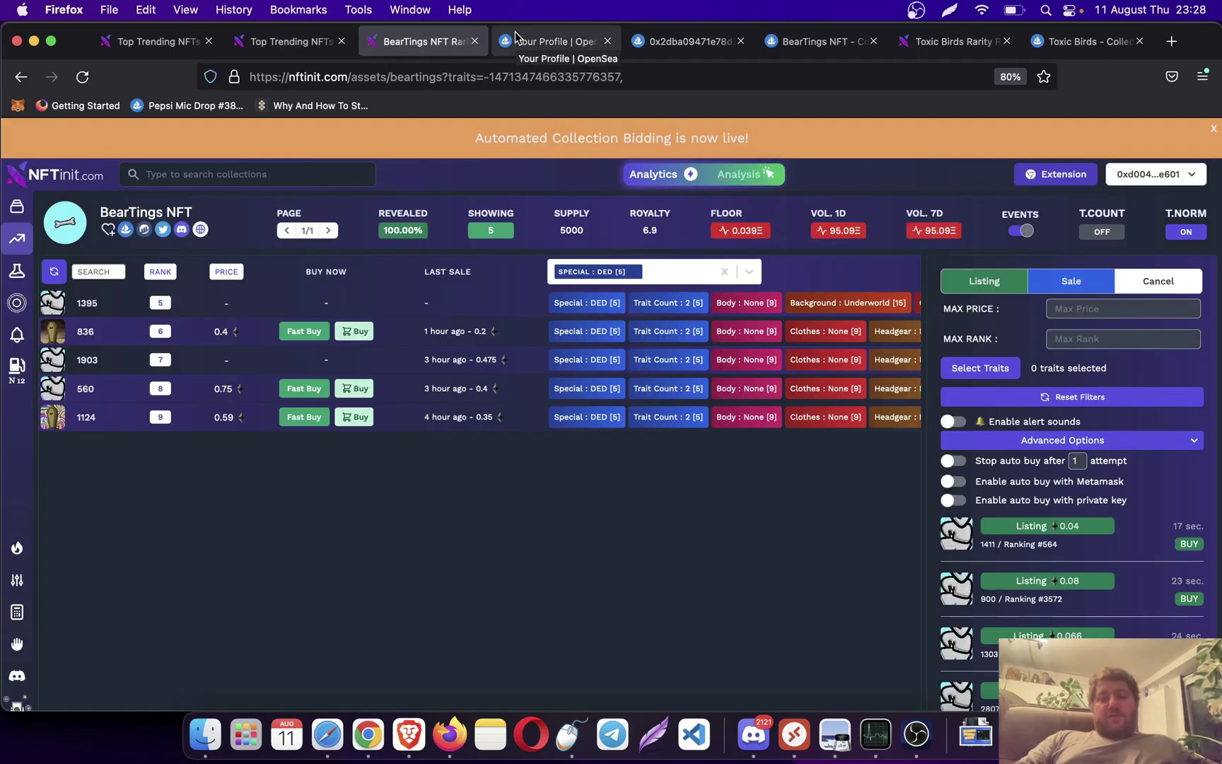